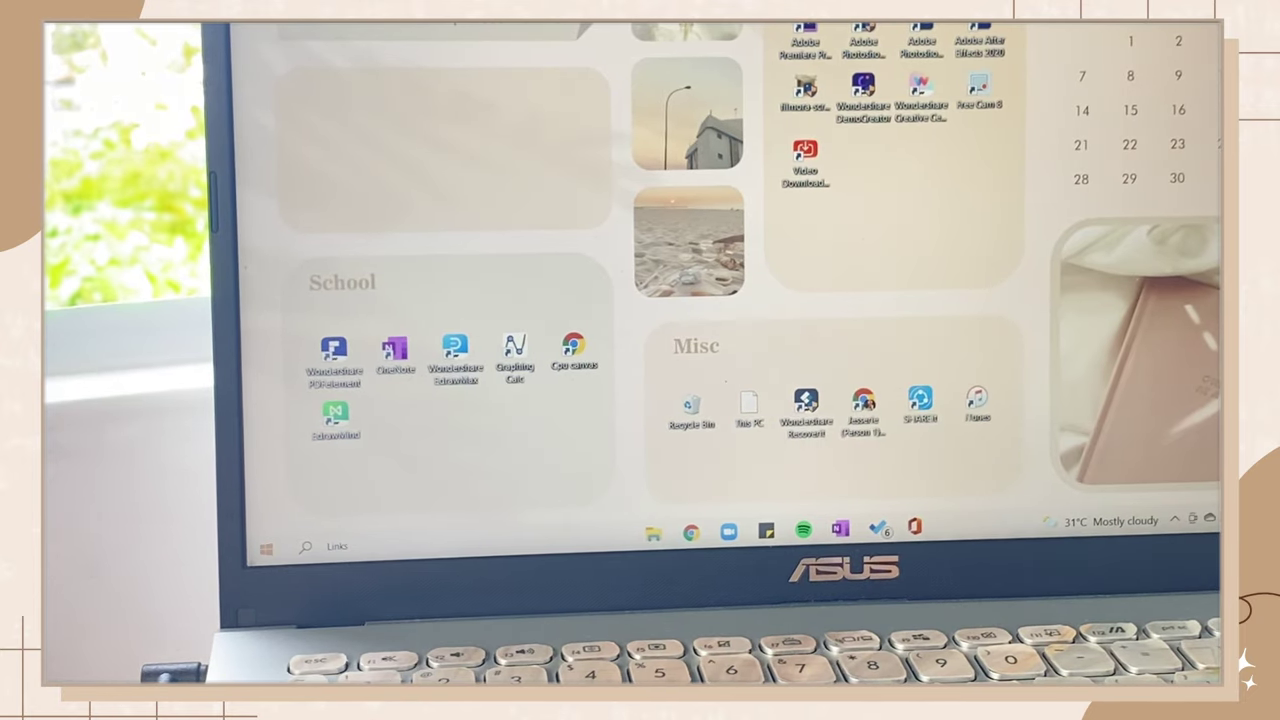
# Step: Open Windows Update from PC Health Check and start the free Windows 11 upgrade, accepting the license terms
pyautogui.press('super')
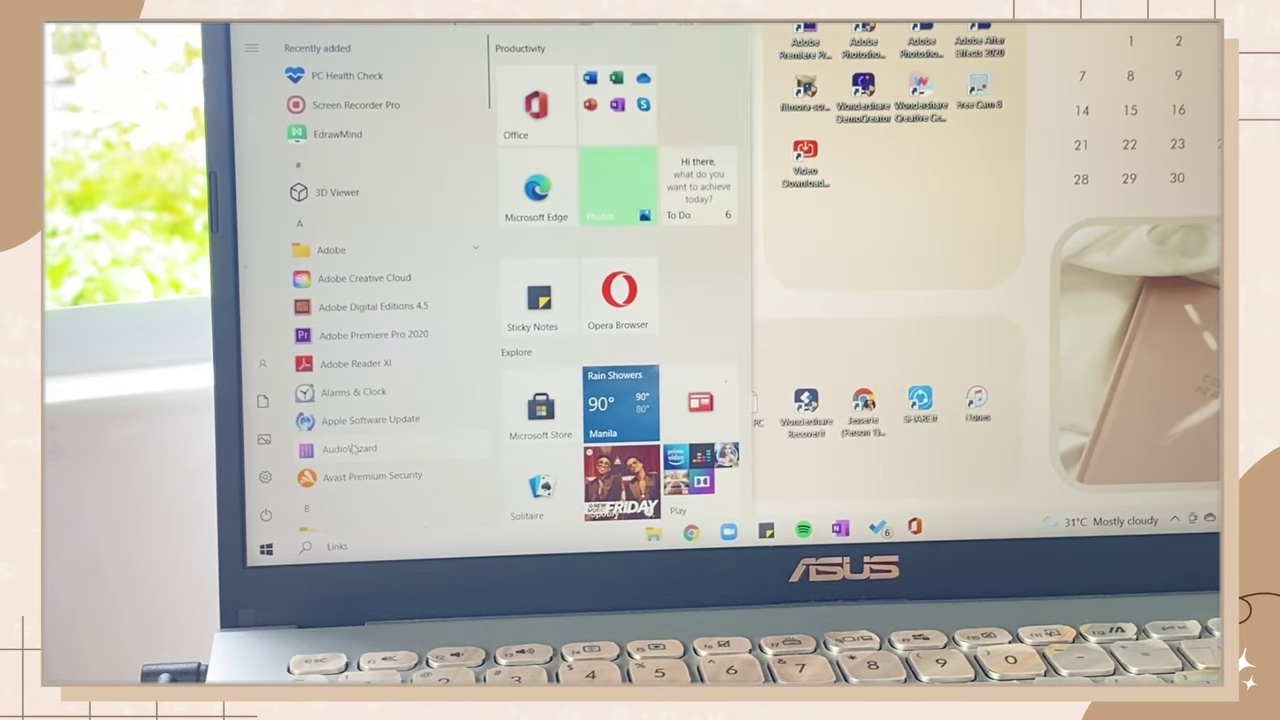
pyautogui.click(335, 76)
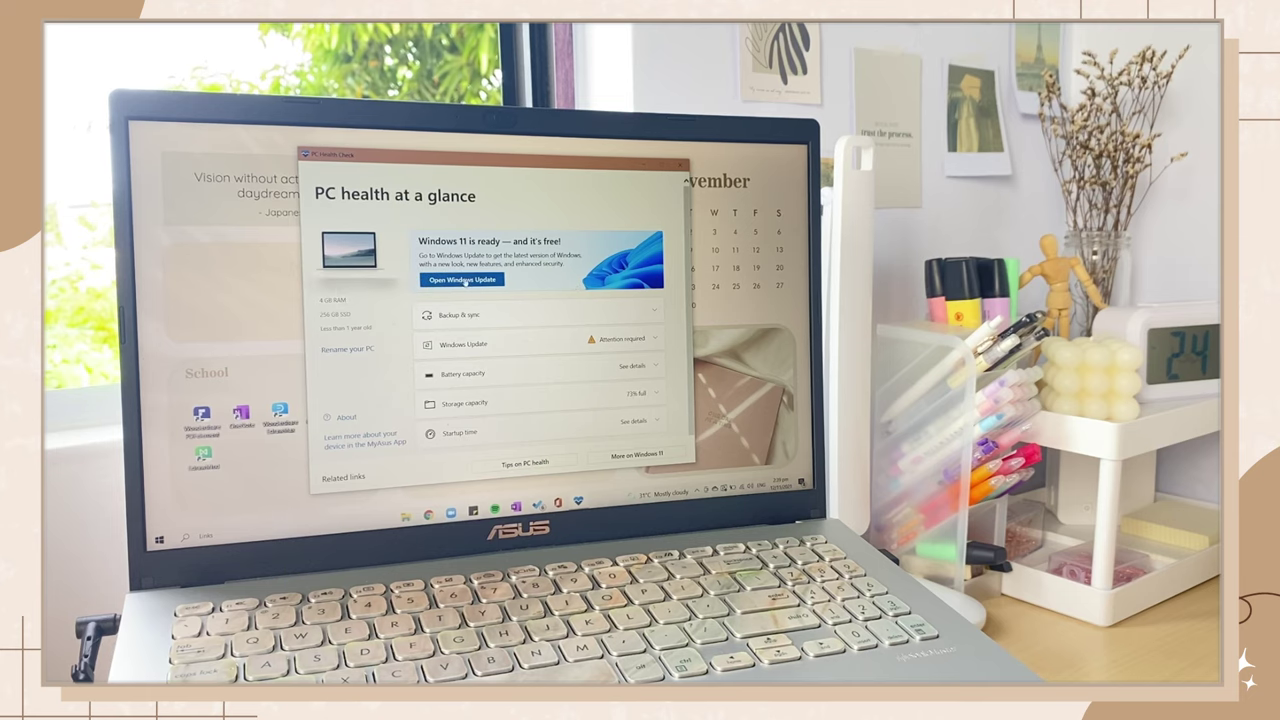
pyautogui.click(464, 281)
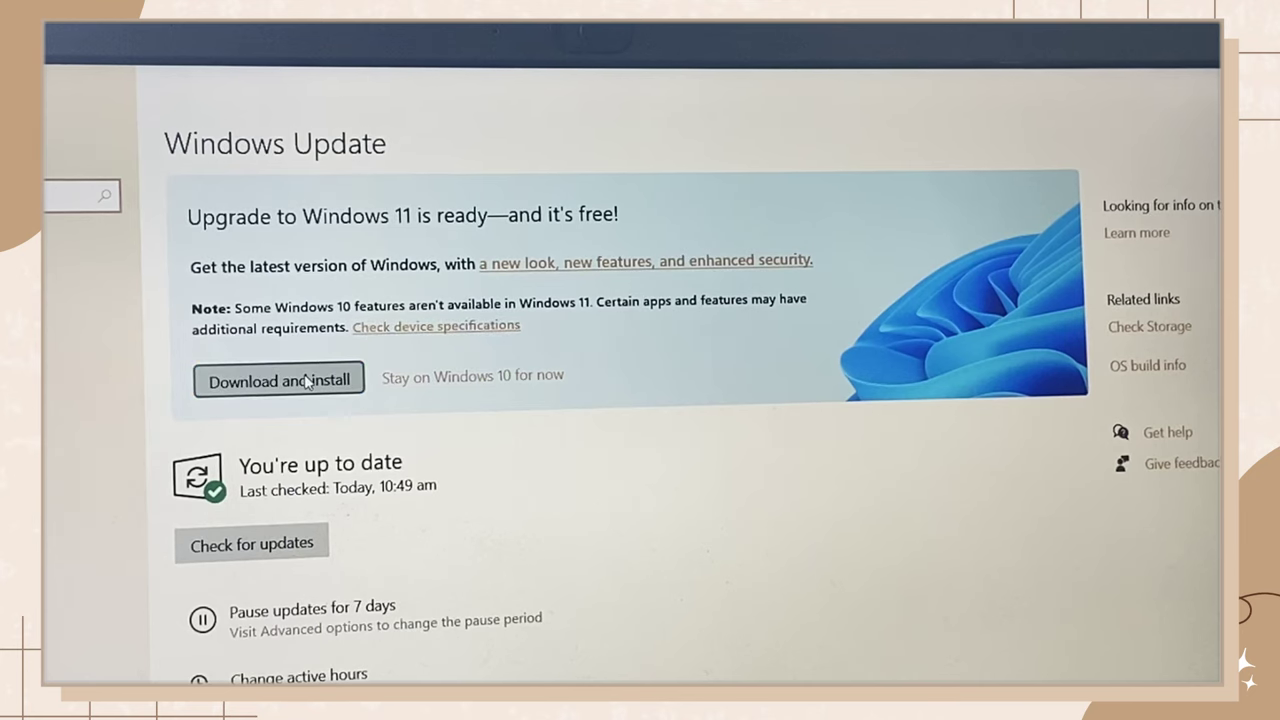
pyautogui.click(307, 381)
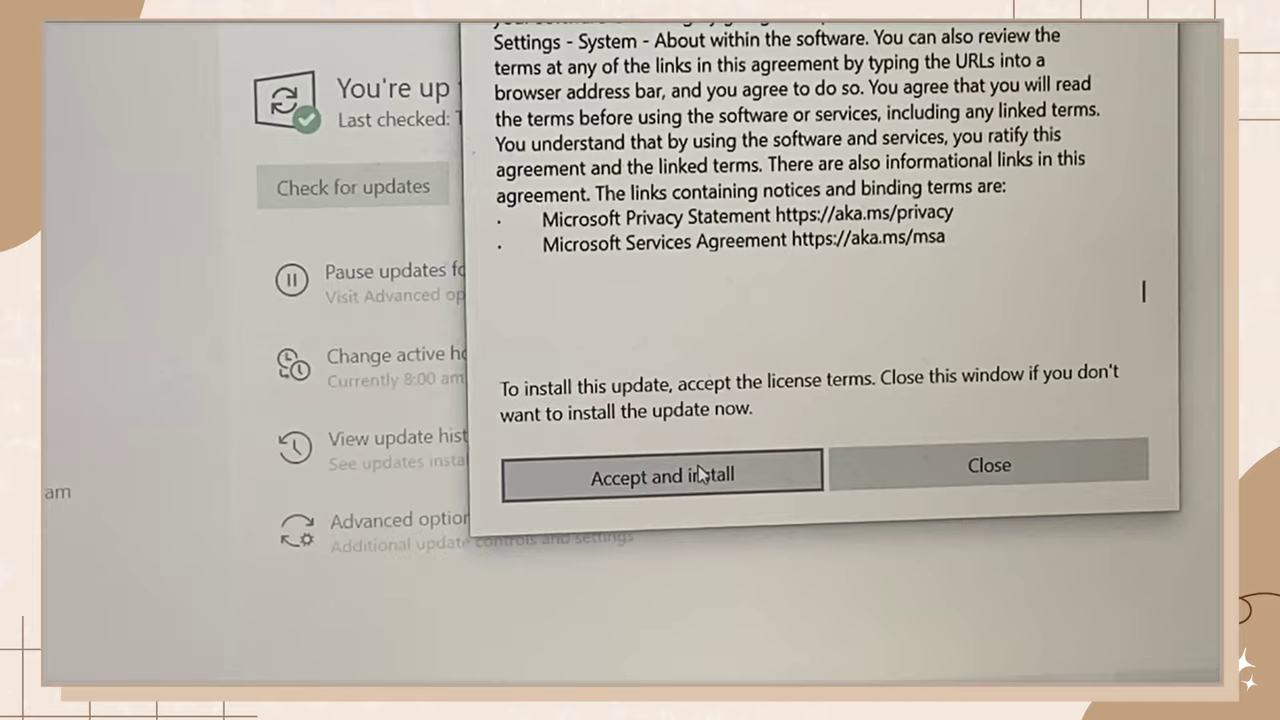
pyautogui.click(700, 474)
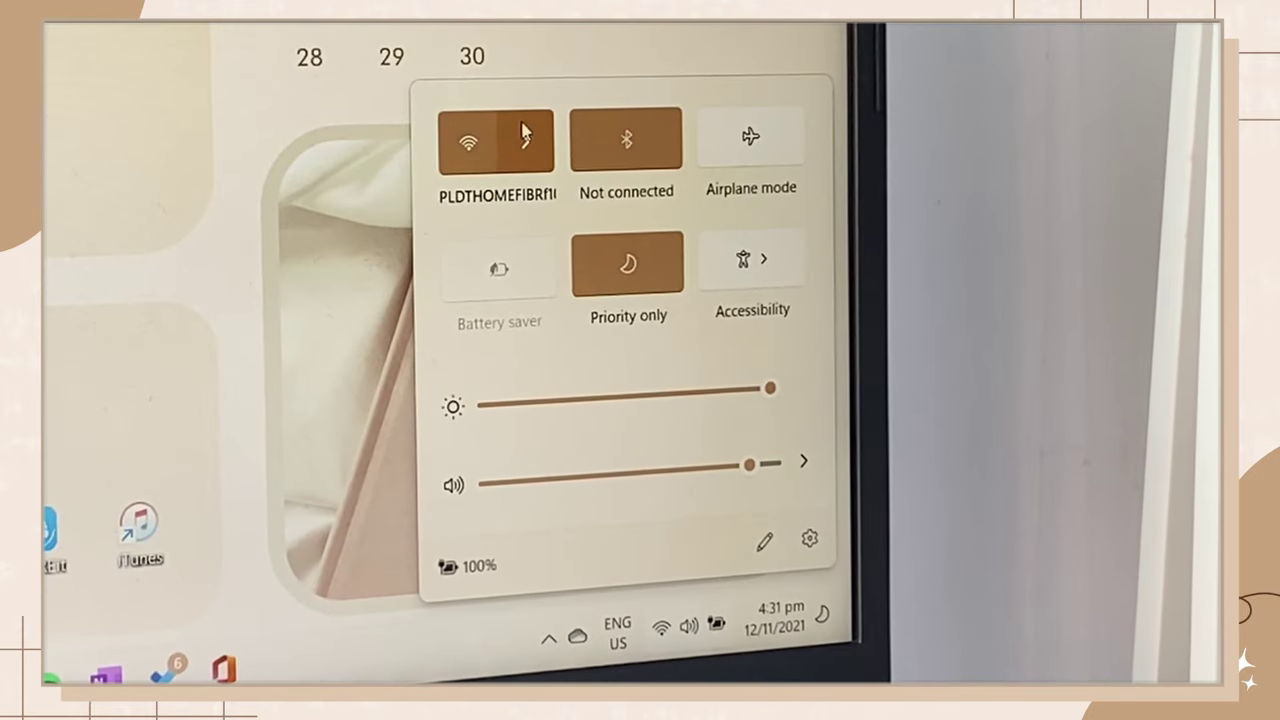
# Step: View the Windows 11 notification center with its calendar, and the redesigned Start menu
pyautogui.click(760, 205)
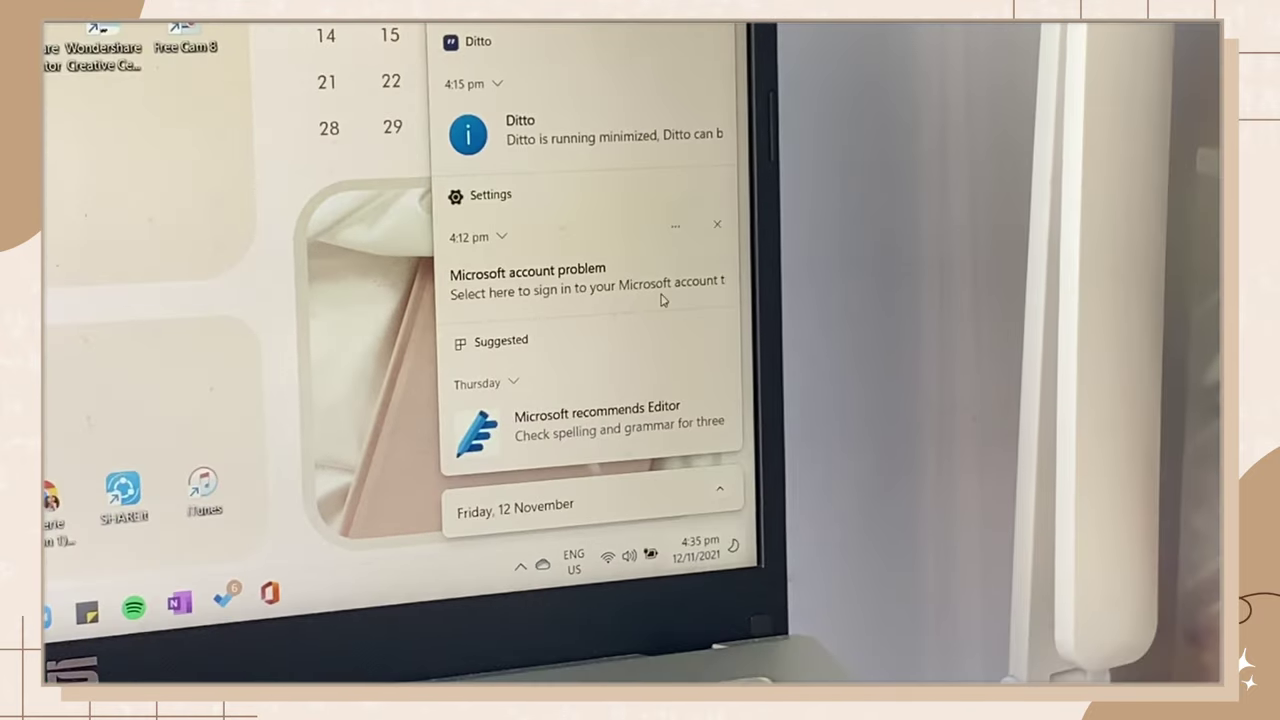
pyautogui.click(722, 495)
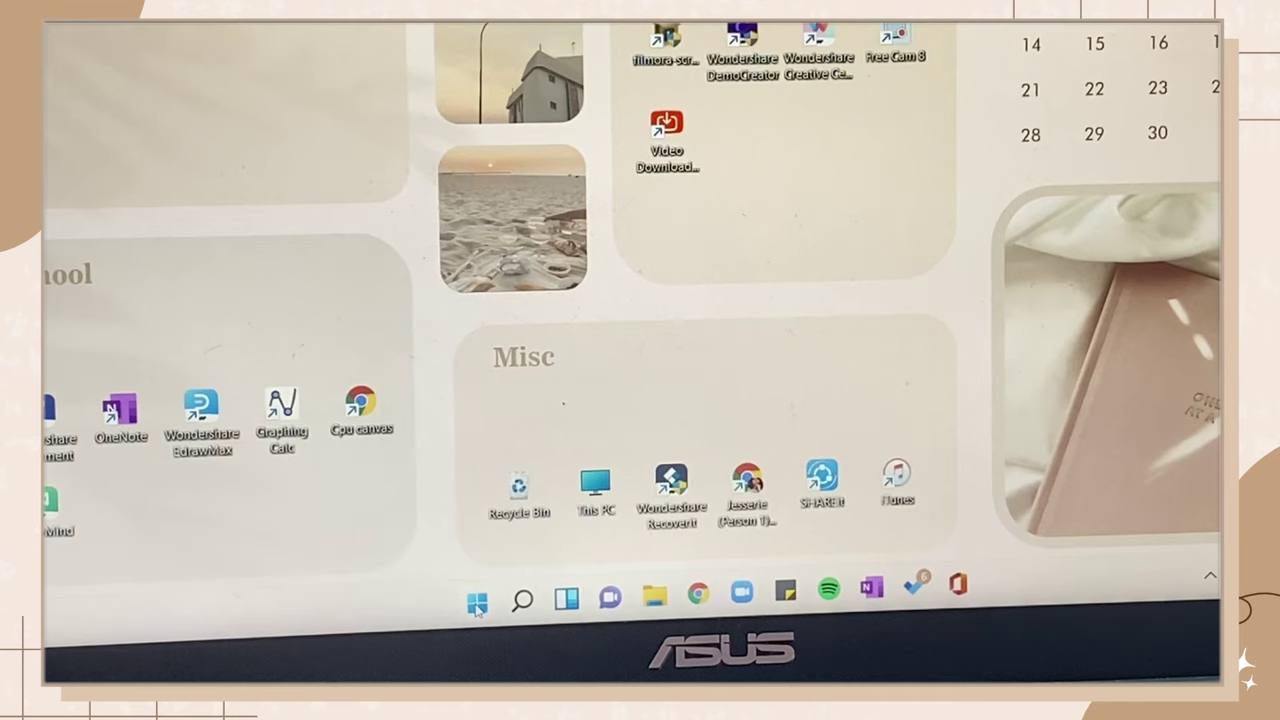
pyautogui.click(477, 604)
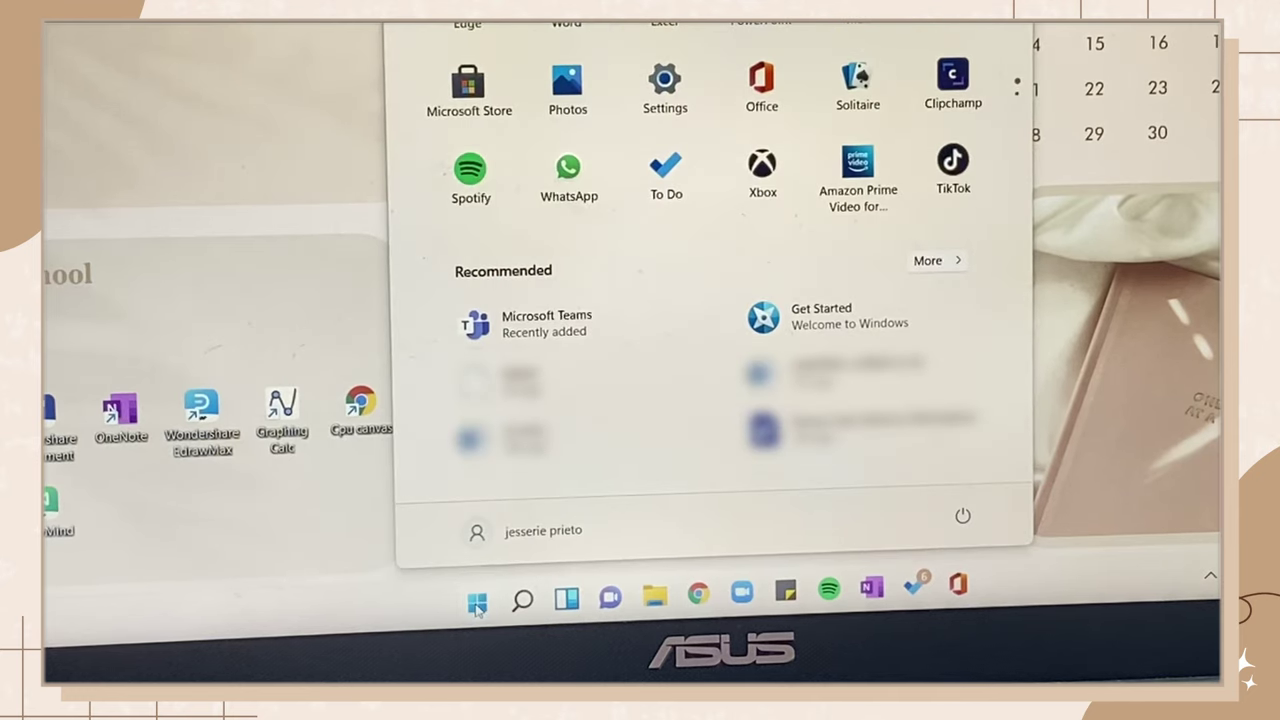
pyautogui.click(477, 604)
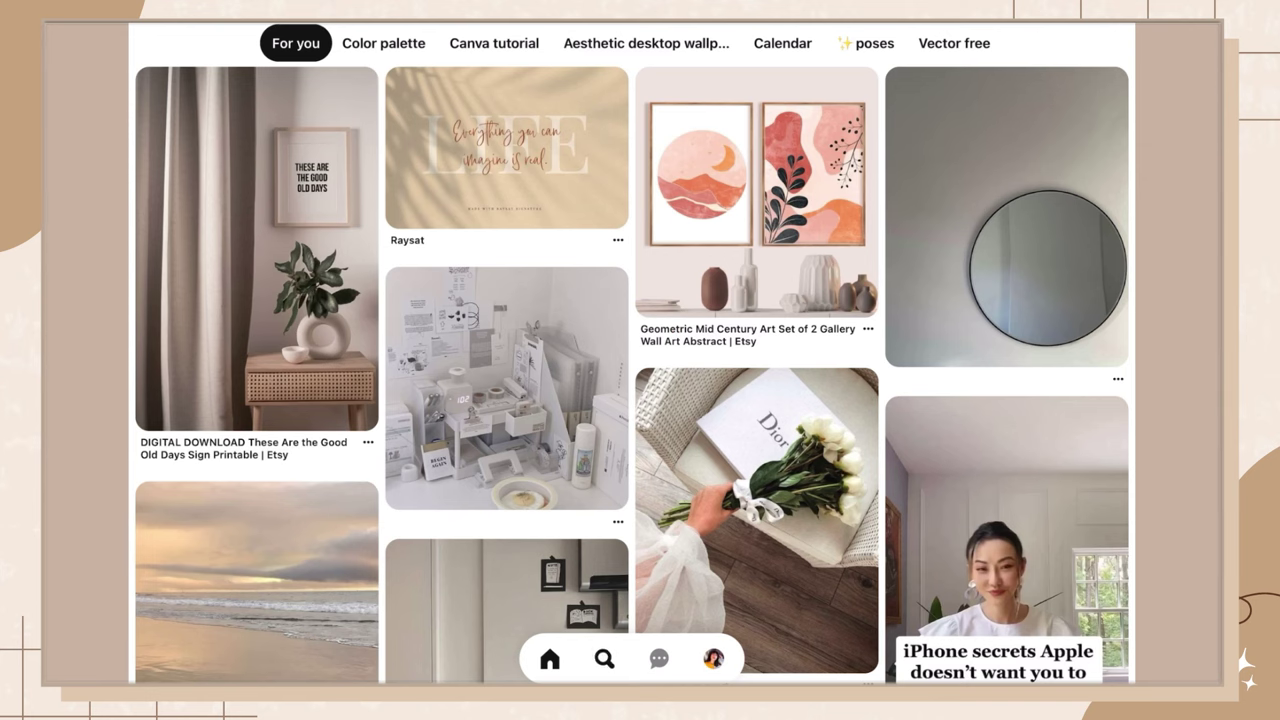
# Step: Search Pinterest for "aesthetic wallpaper" and look through the suggested images
pyautogui.click(604, 658)
pyautogui.click(152, 47)
pyautogui.write('aes')
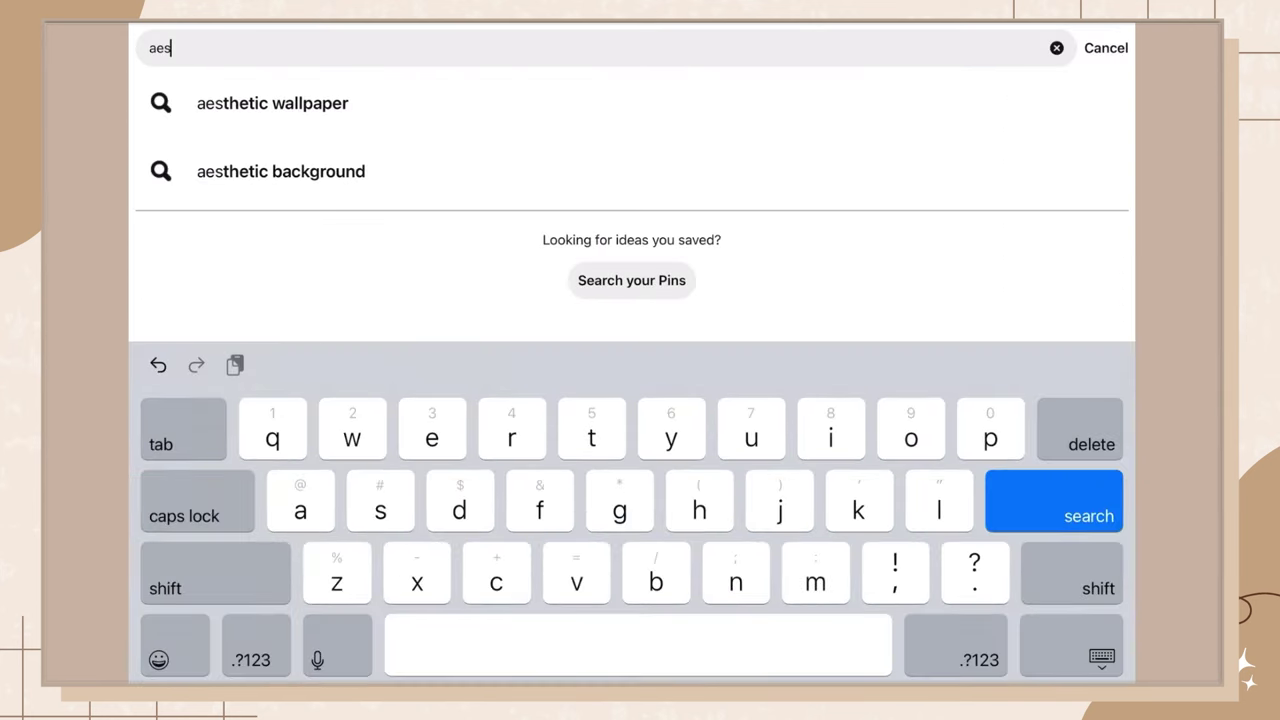
pyautogui.write('thet')
pyautogui.click(272, 103)
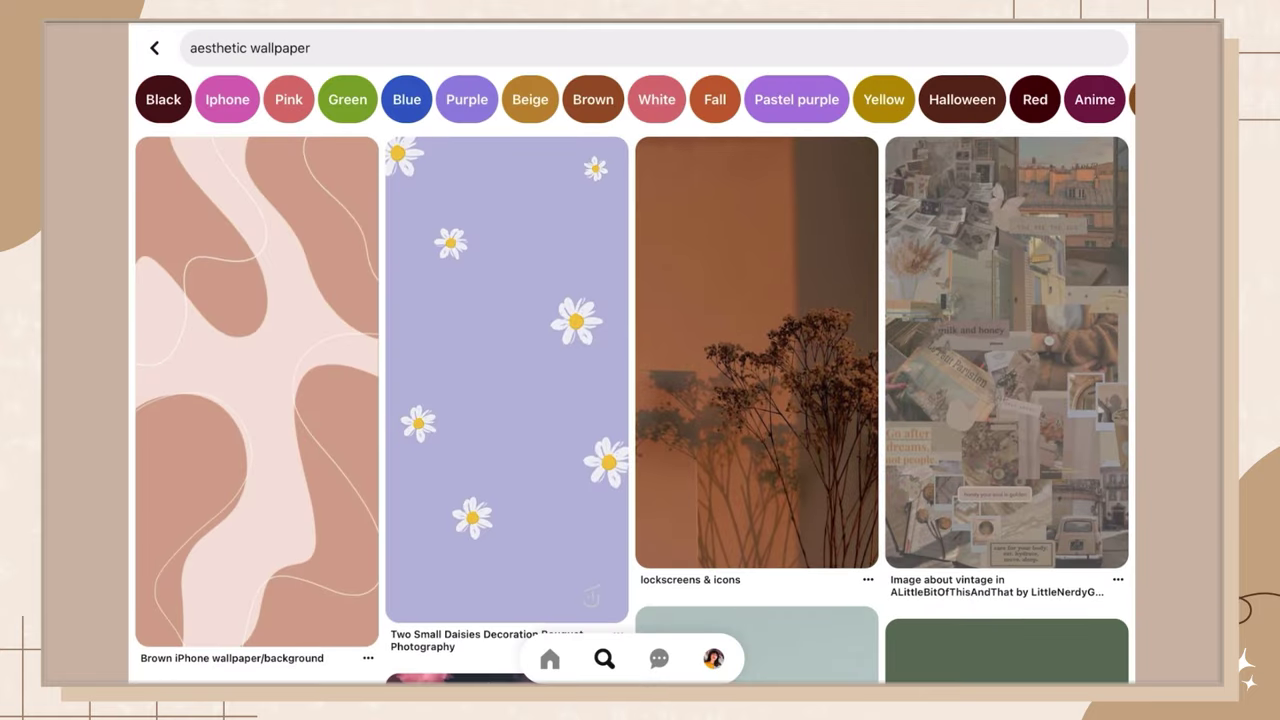
pyautogui.scroll(-8, 630, 400)
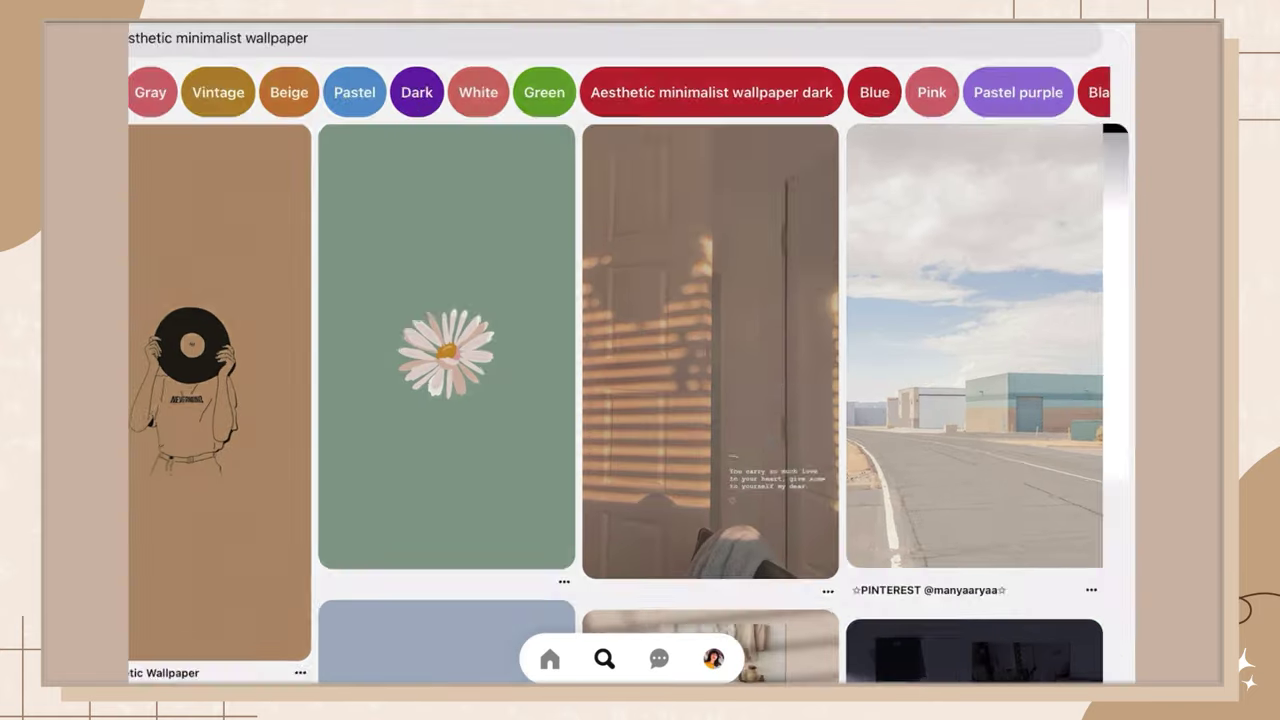
# Step: Open a pin from the "aesthetic minimalist wallpaper" results and browse the related images beneath it
pyautogui.click(974, 345)
pyautogui.scroll(-6, 632, 400)
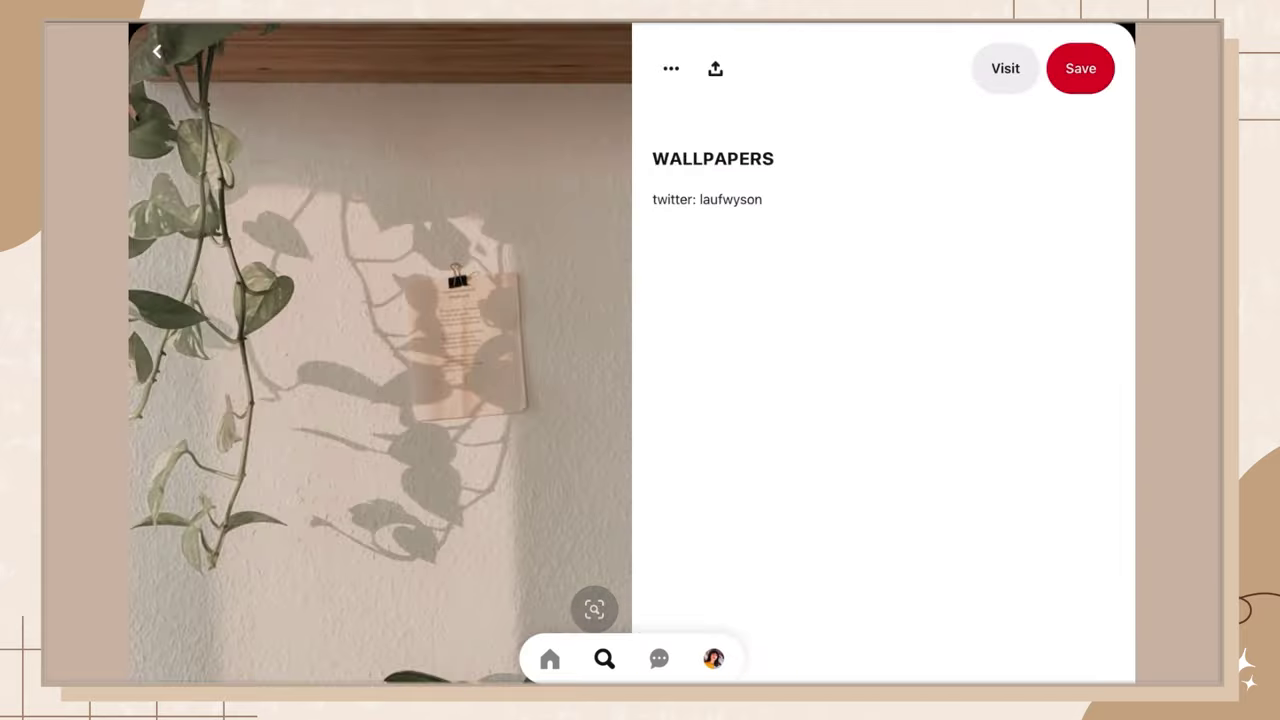
pyautogui.scroll(-10, 632, 400)
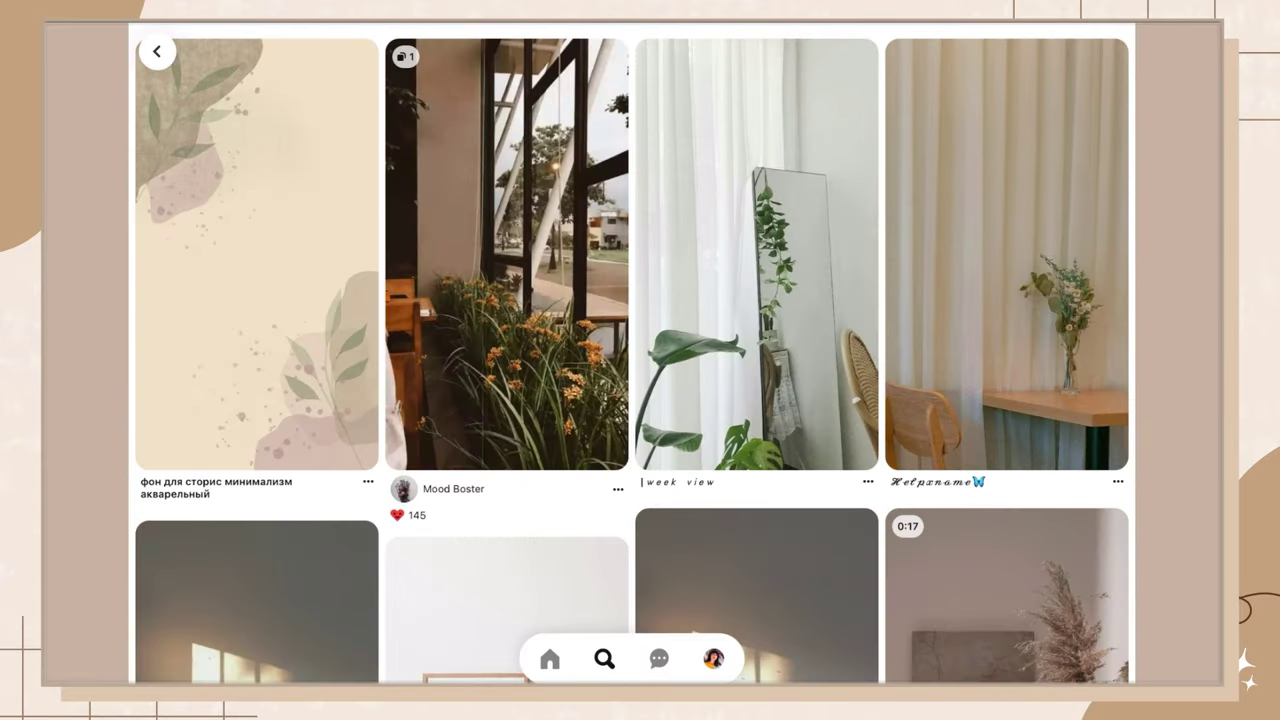
pyautogui.scroll(-10, 632, 400)
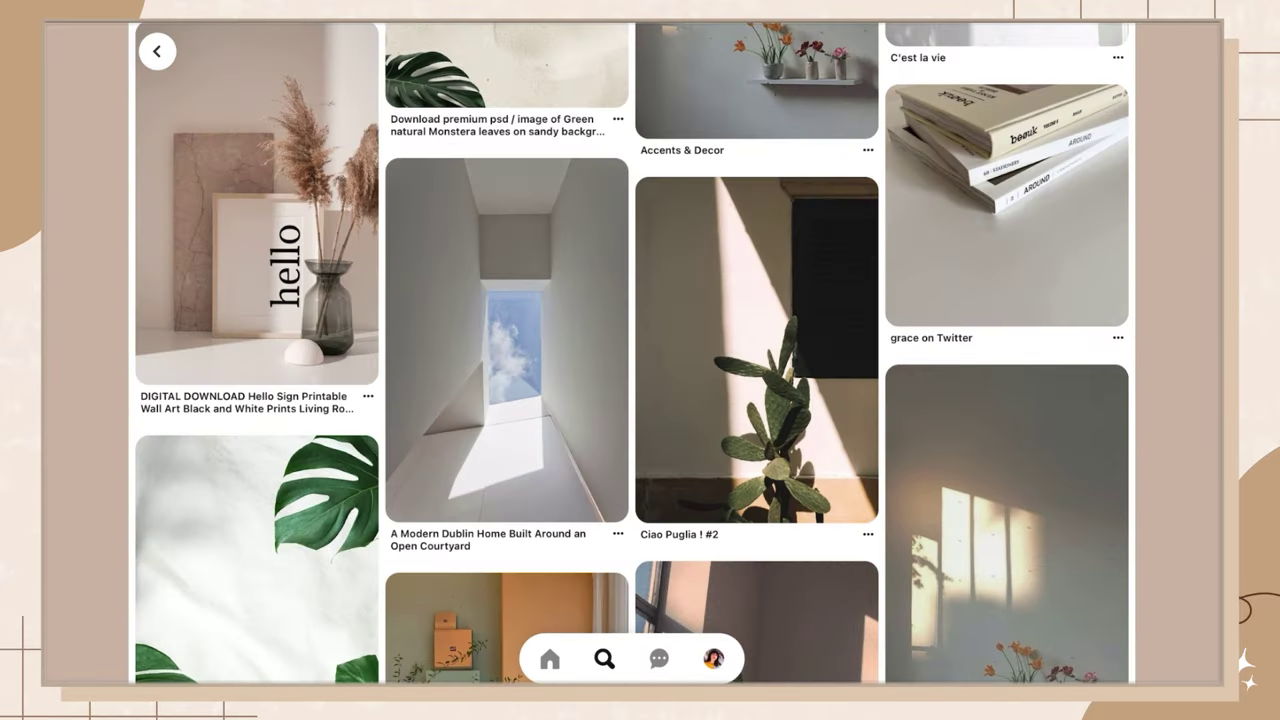
pyautogui.scroll(-8, 632, 400)
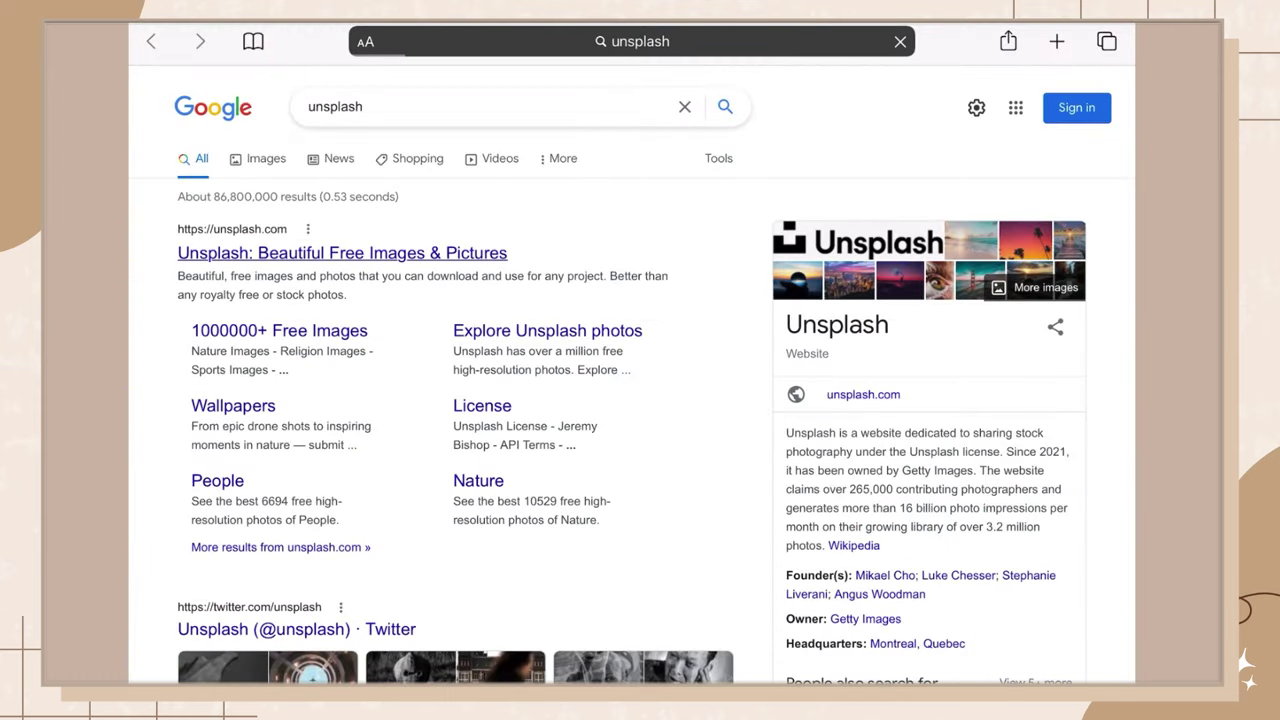
# Step: Open the Wallpapers category on the Unsplash website, and search the site for "minimalist" photos to browse
pyautogui.scroll(-5, 632, 400)
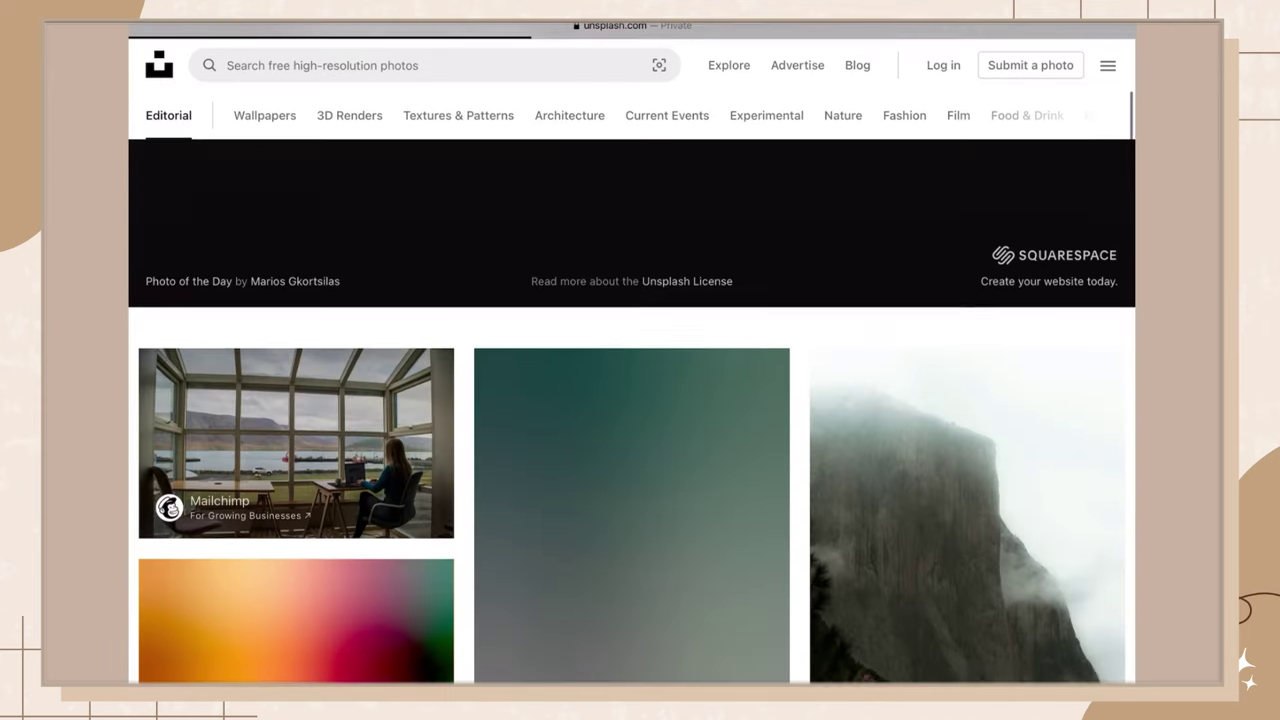
pyautogui.click(265, 141)
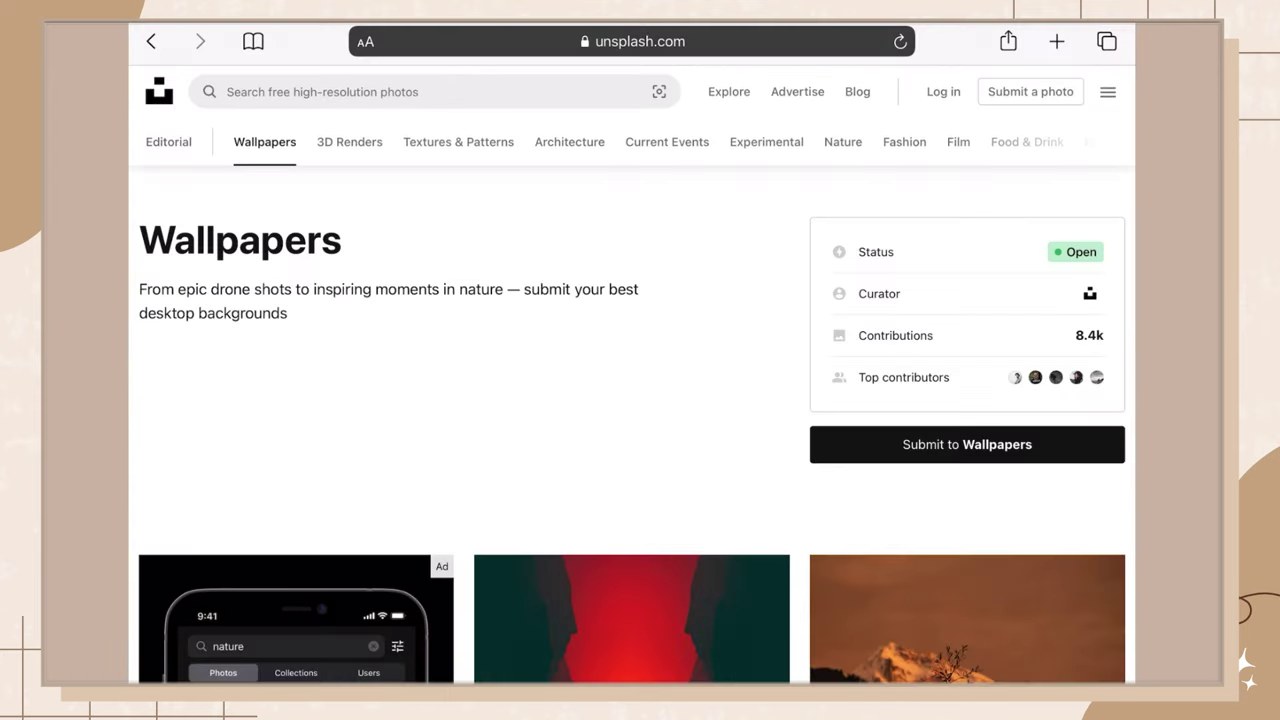
pyautogui.click(430, 91)
pyautogui.write('minim')
pyautogui.click(229, 131)
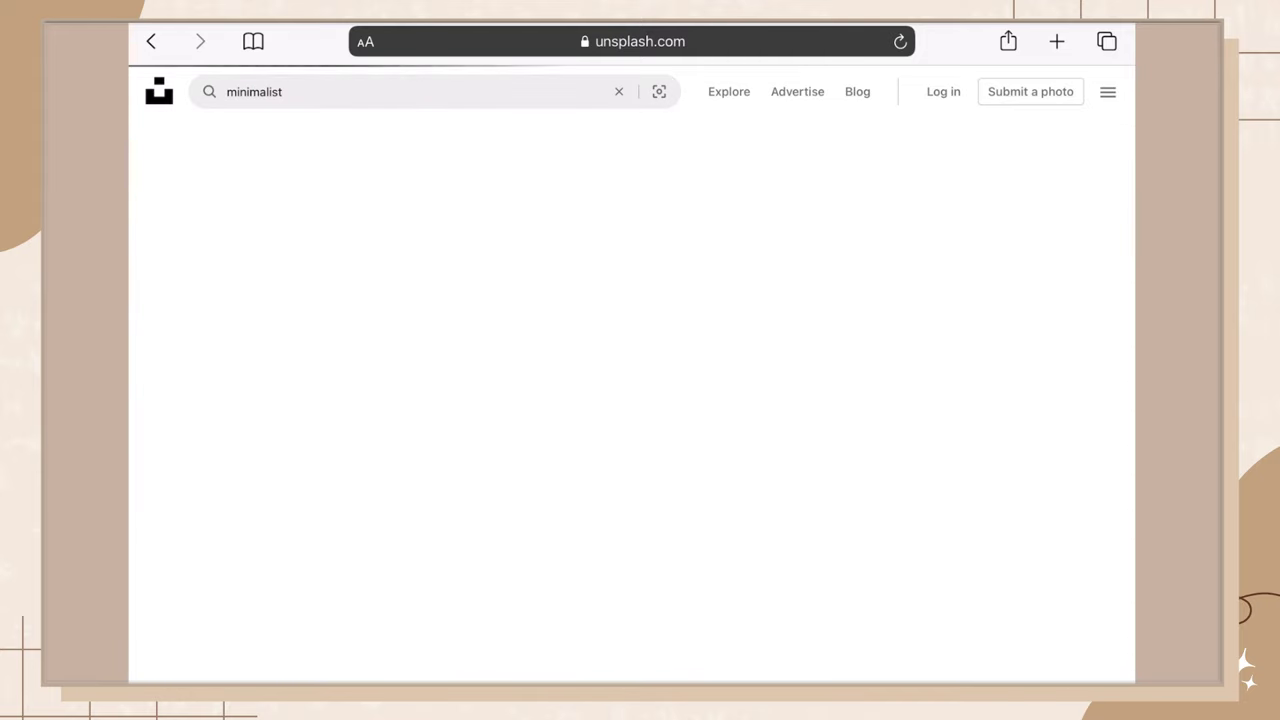
pyautogui.scroll(-10, 632, 400)
pyautogui.scroll(-15, 636, 412)
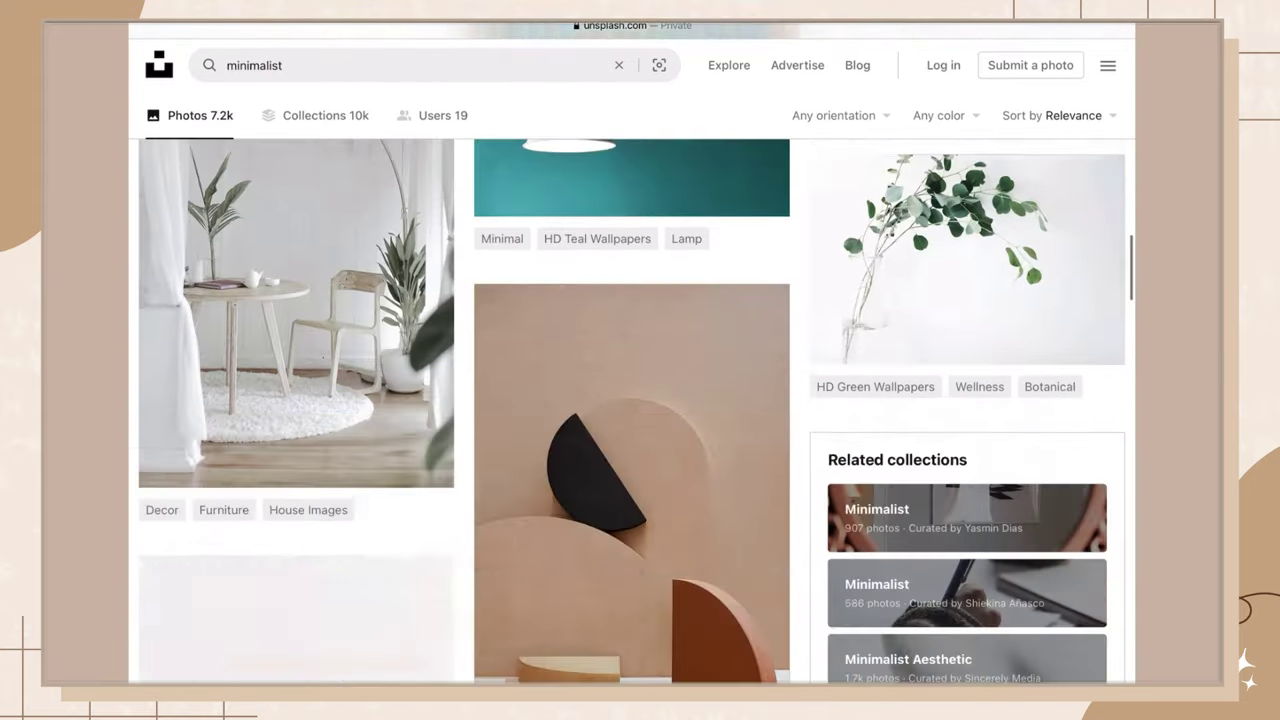
pyautogui.scroll(-5, 632, 410)
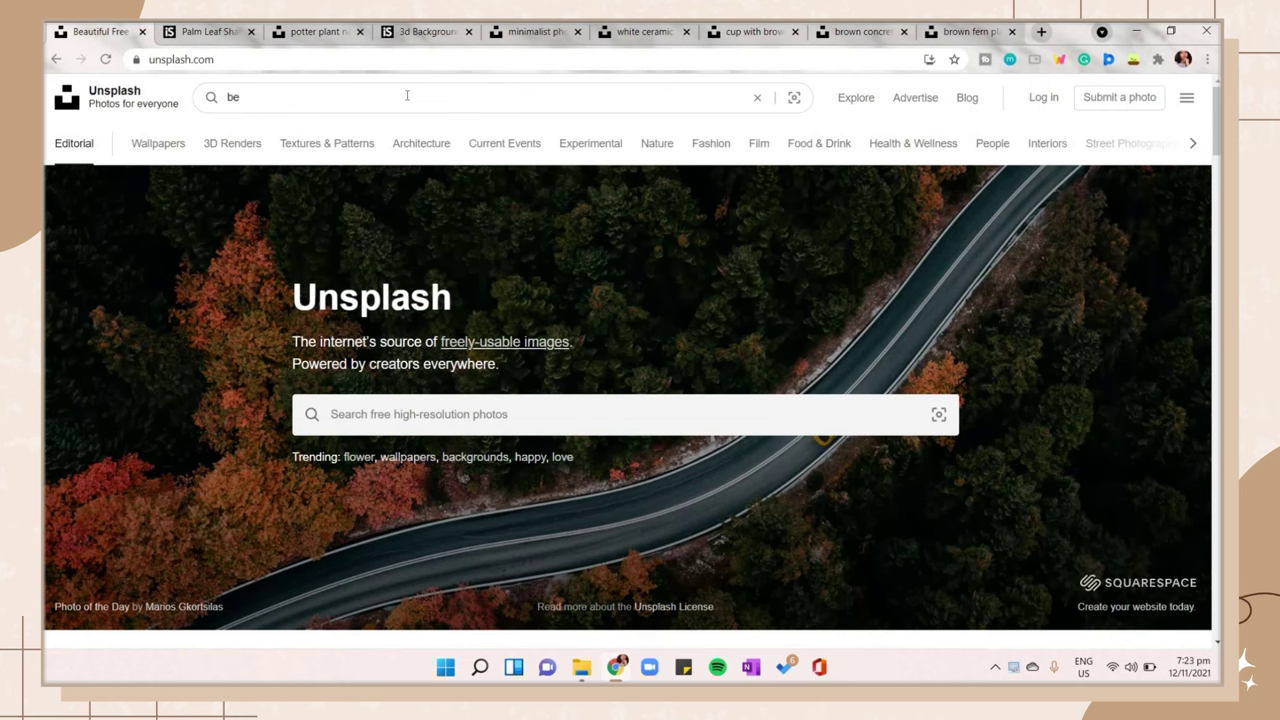
# Step: Search Unsplash for "beige" photos and narrow the results to the Beige Background category
pyautogui.write('ige')
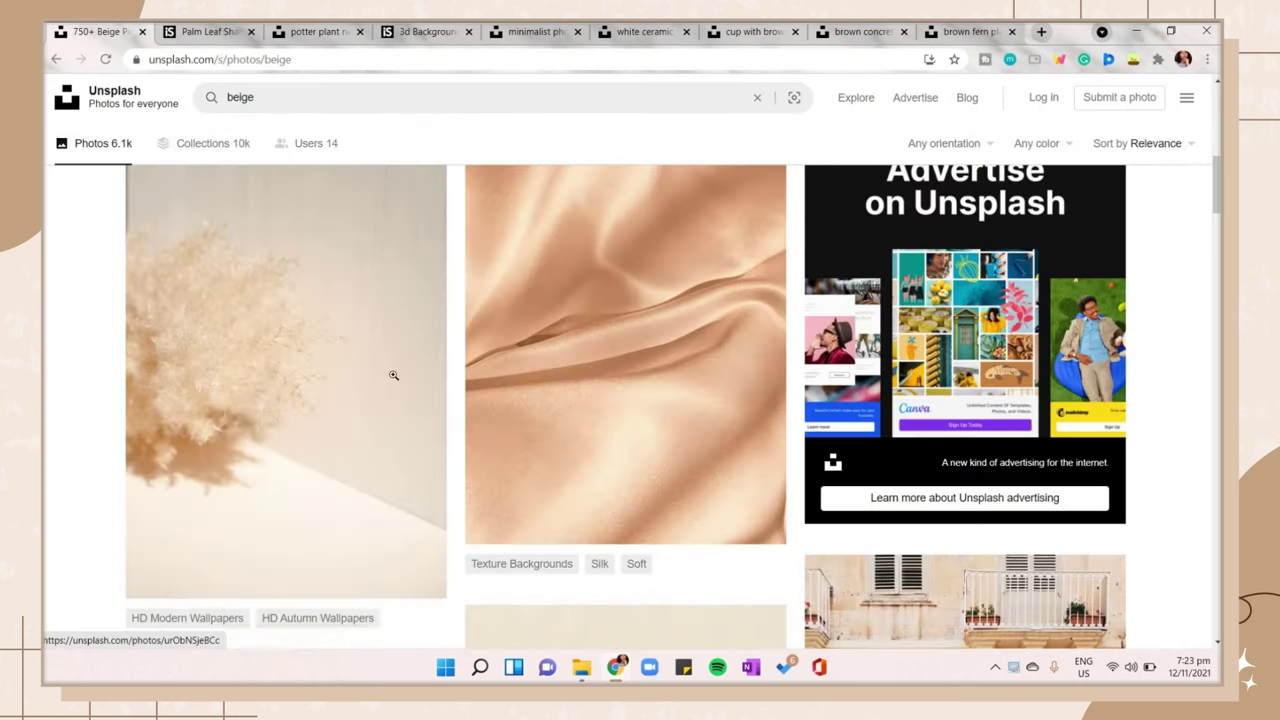
pyautogui.scroll(-5, 983, 427)
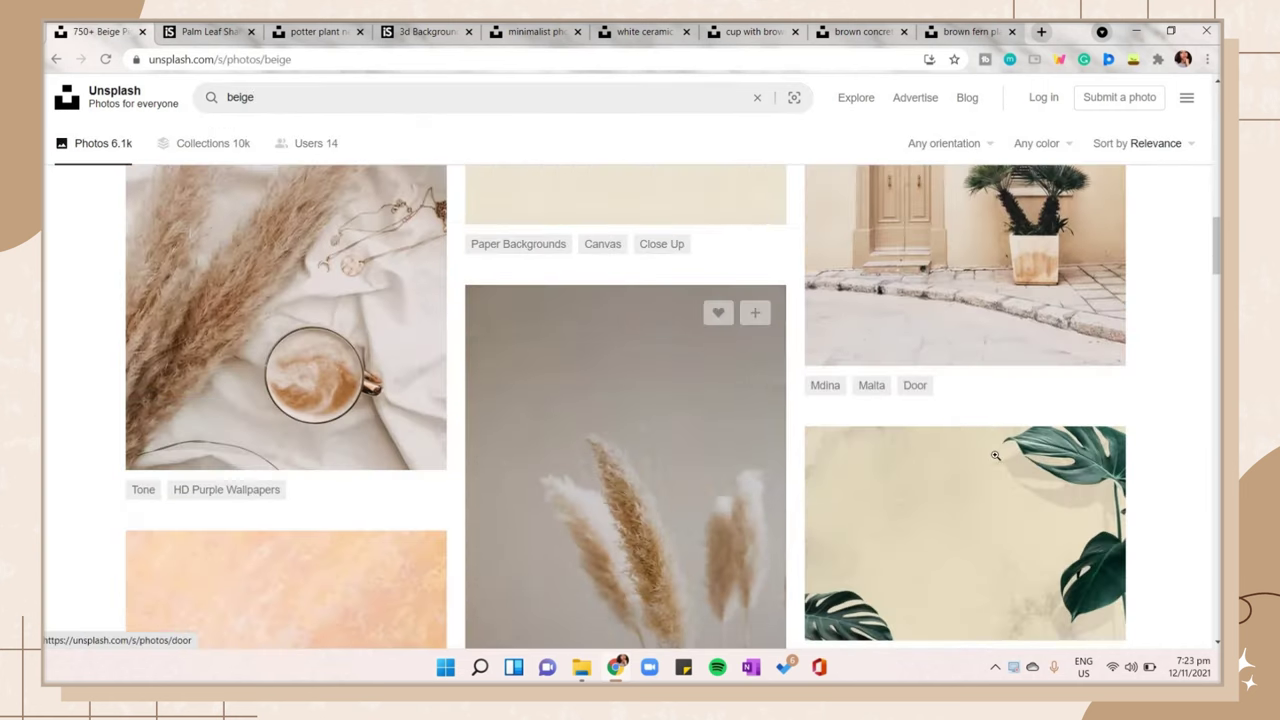
pyautogui.scroll(-5, 990, 450)
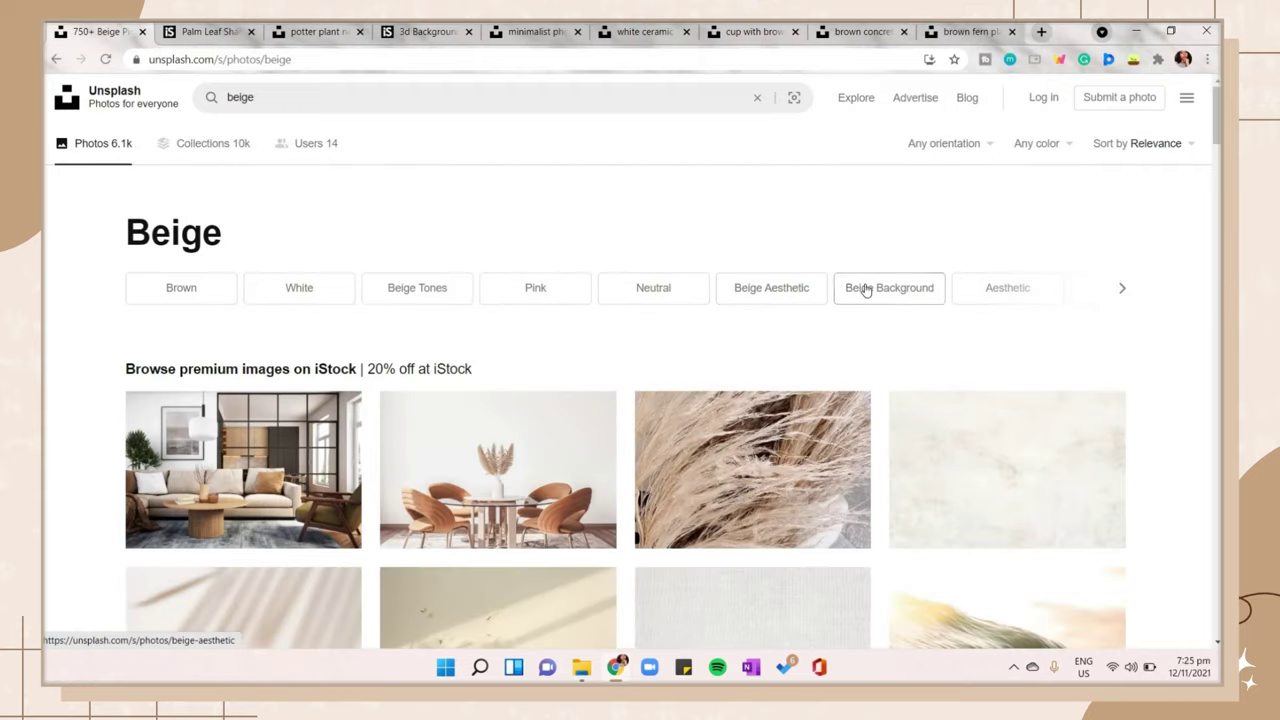
pyautogui.click(866, 288)
pyautogui.scroll(-1, 855, 291)
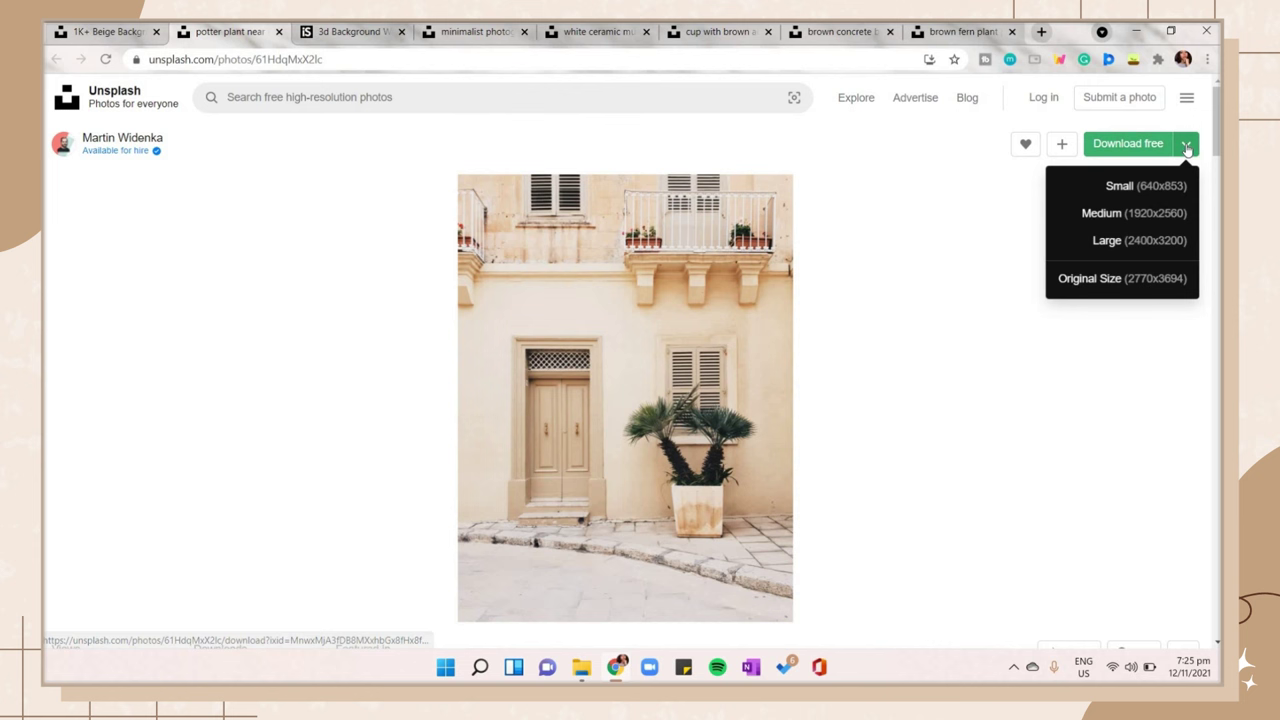
# Step: Download the potted plant and door photo in Large size (2400x3200) and check its sharpness in Photos
pyautogui.click(1118, 243)
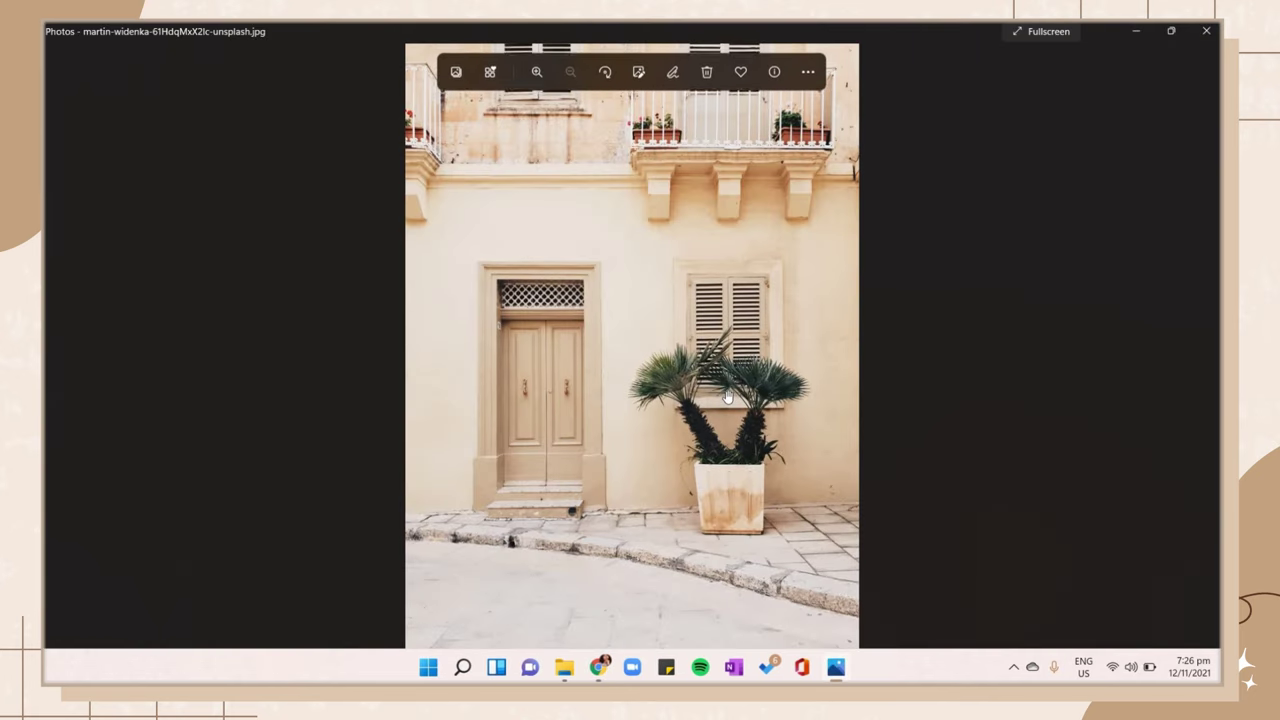
pyautogui.scroll(5, 727, 395)
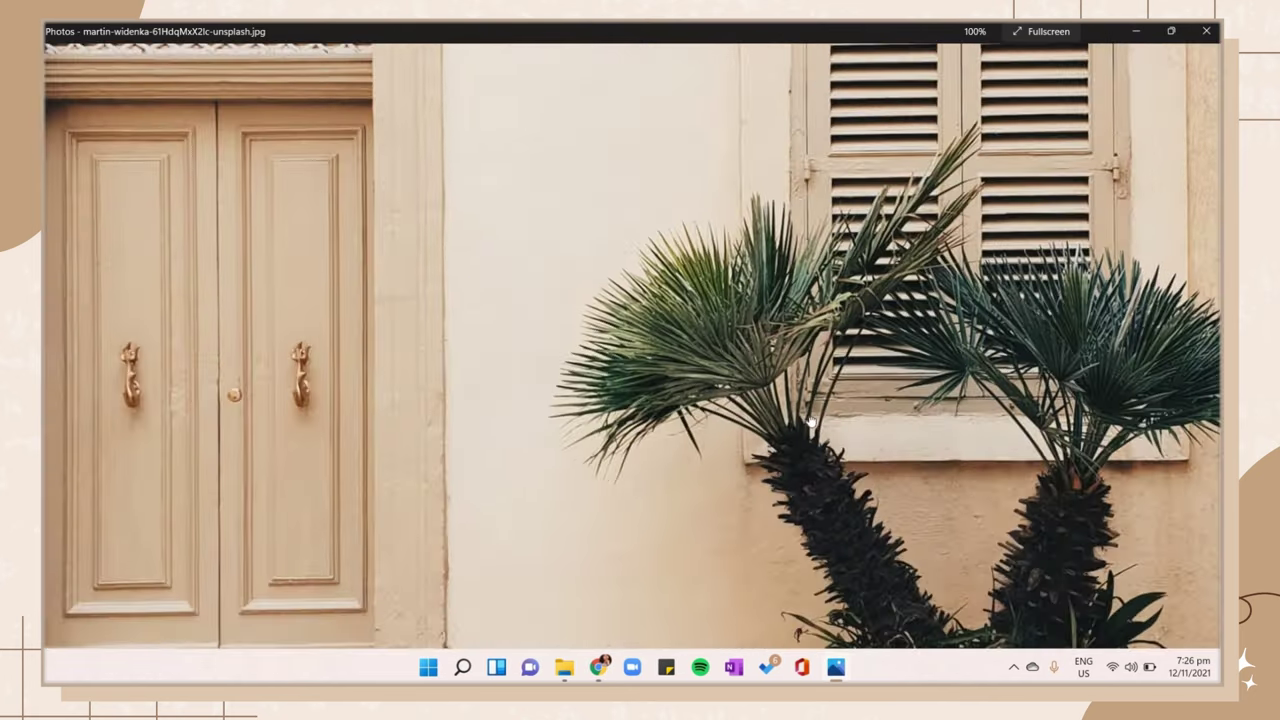
pyautogui.scroll(-5, 810, 421)
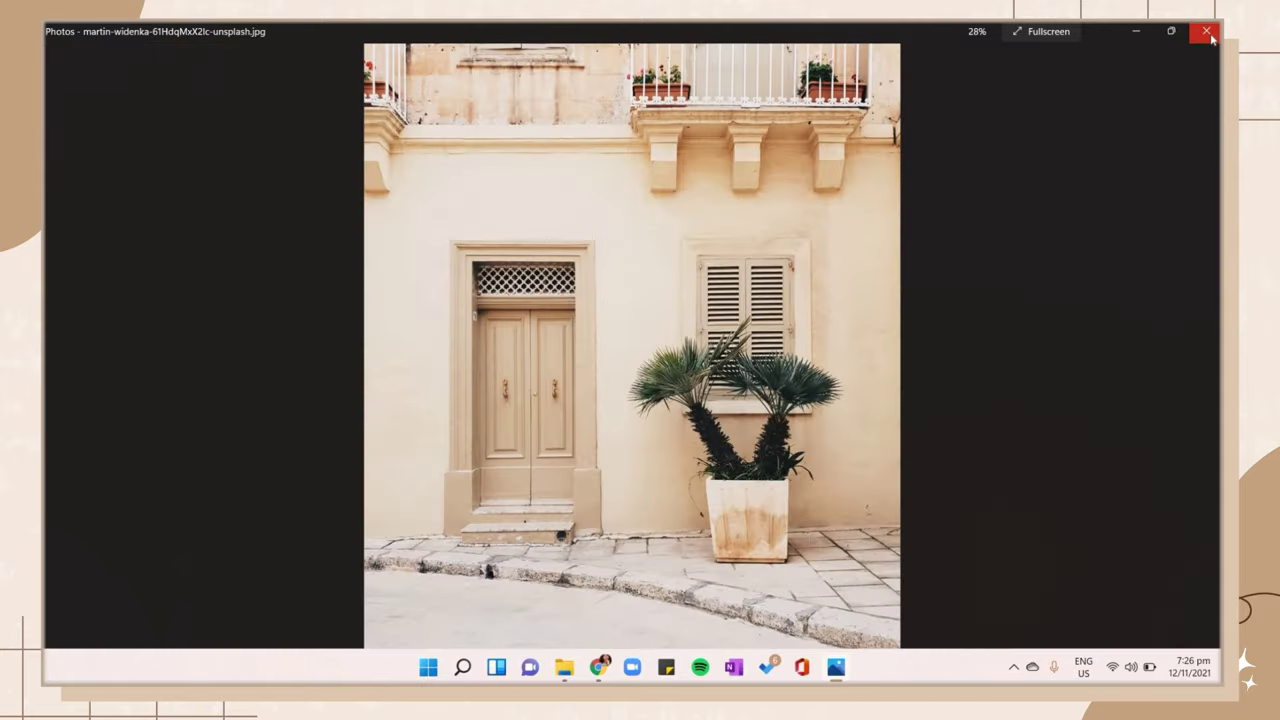
pyautogui.click(1207, 32)
# Step: Download the Unsplash photo of the clay jug and palm fan on a wooden shelf in Large size
pyautogui.scroll(-6, 1060, 315)
pyautogui.scroll(-5, 1194, 326)
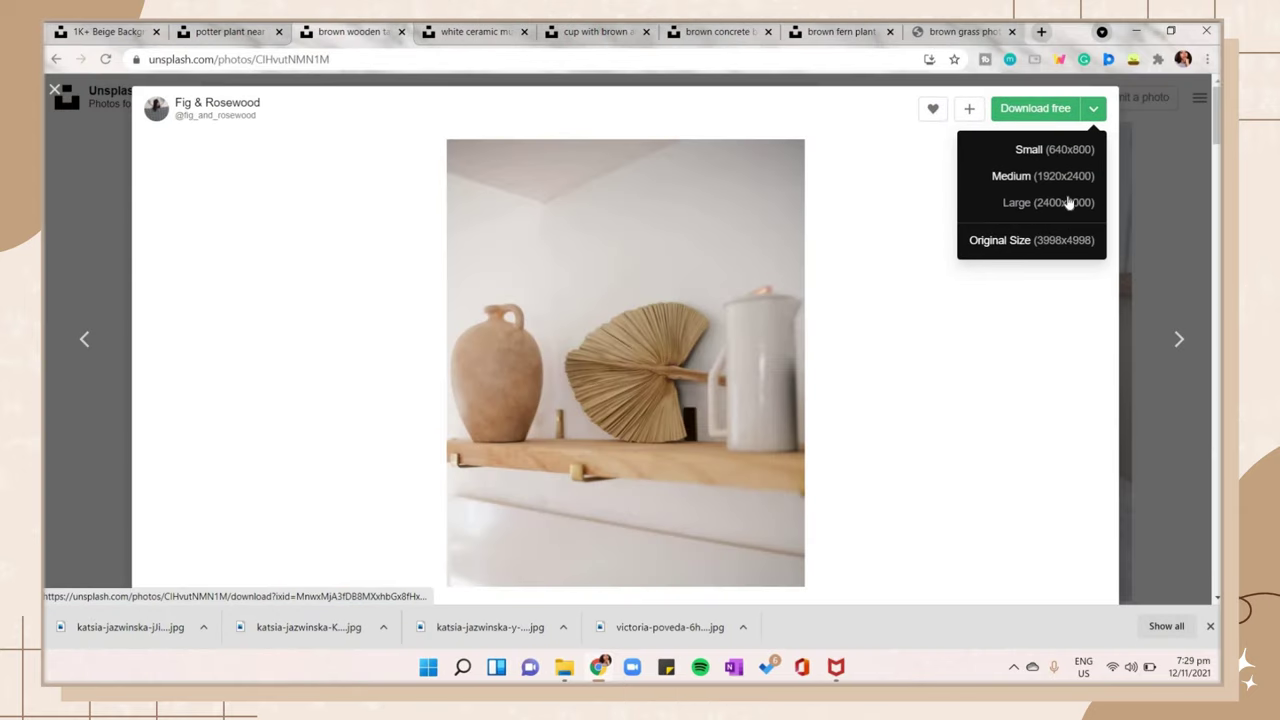
pyautogui.click(1086, 202)
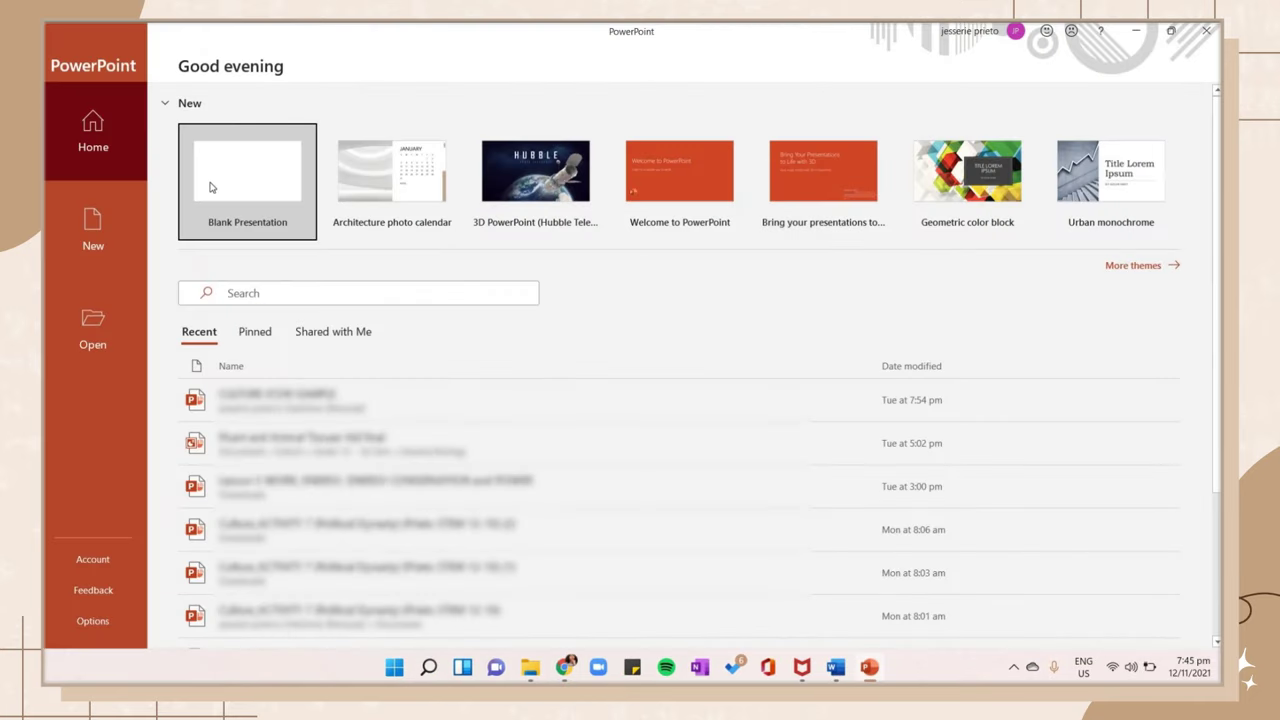
# Step: Create a blank PowerPoint presentation and insert the downloaded Unsplash photos from the Downloads folder
pyautogui.click(211, 187)
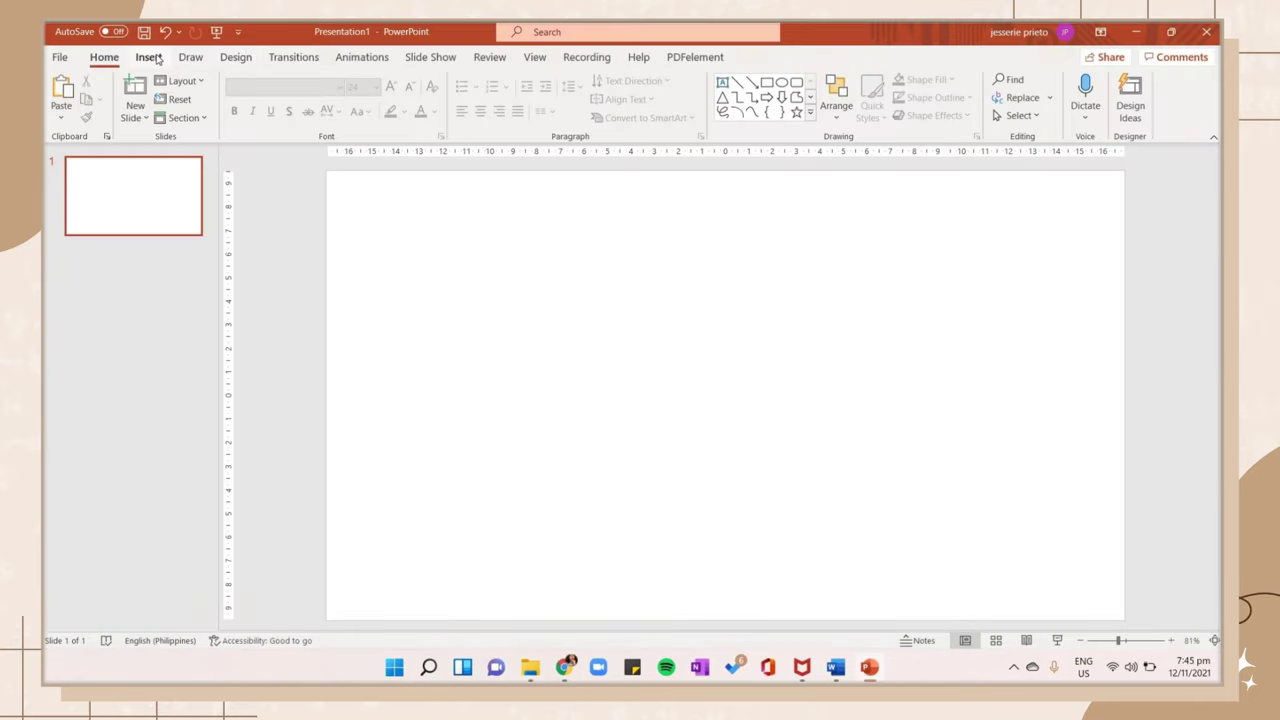
pyautogui.click(150, 57)
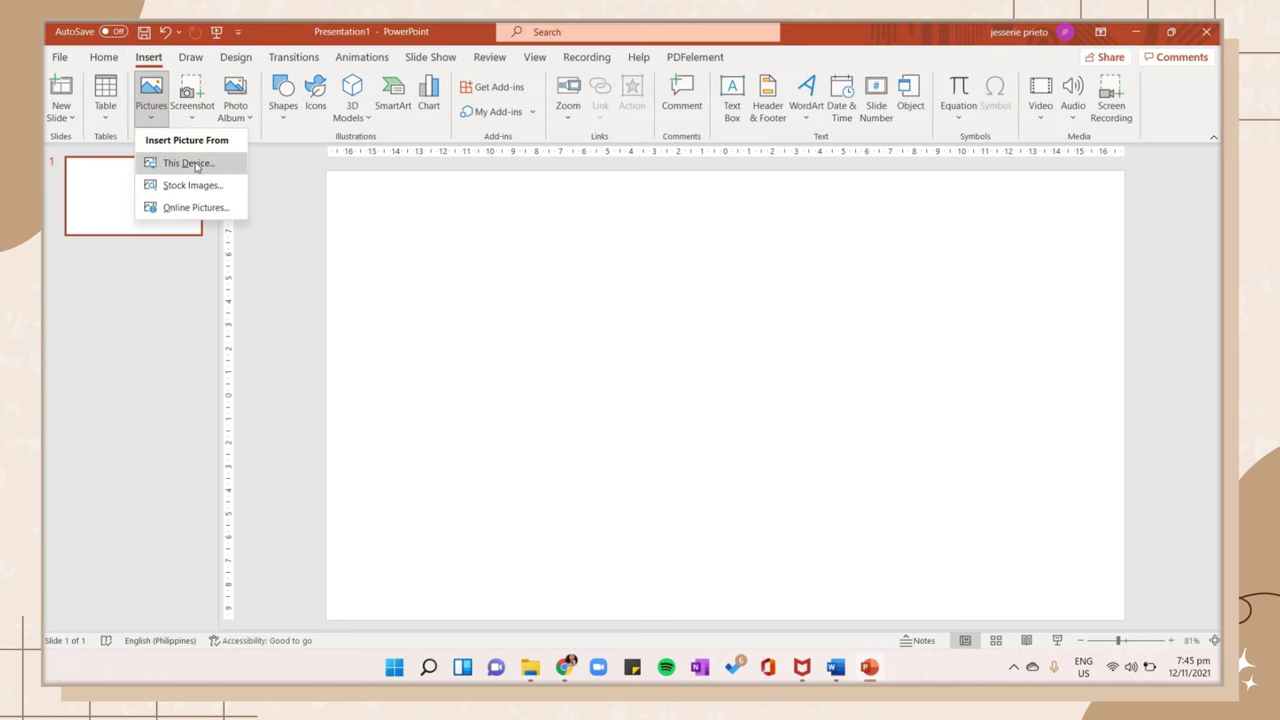
pyautogui.click(188, 163)
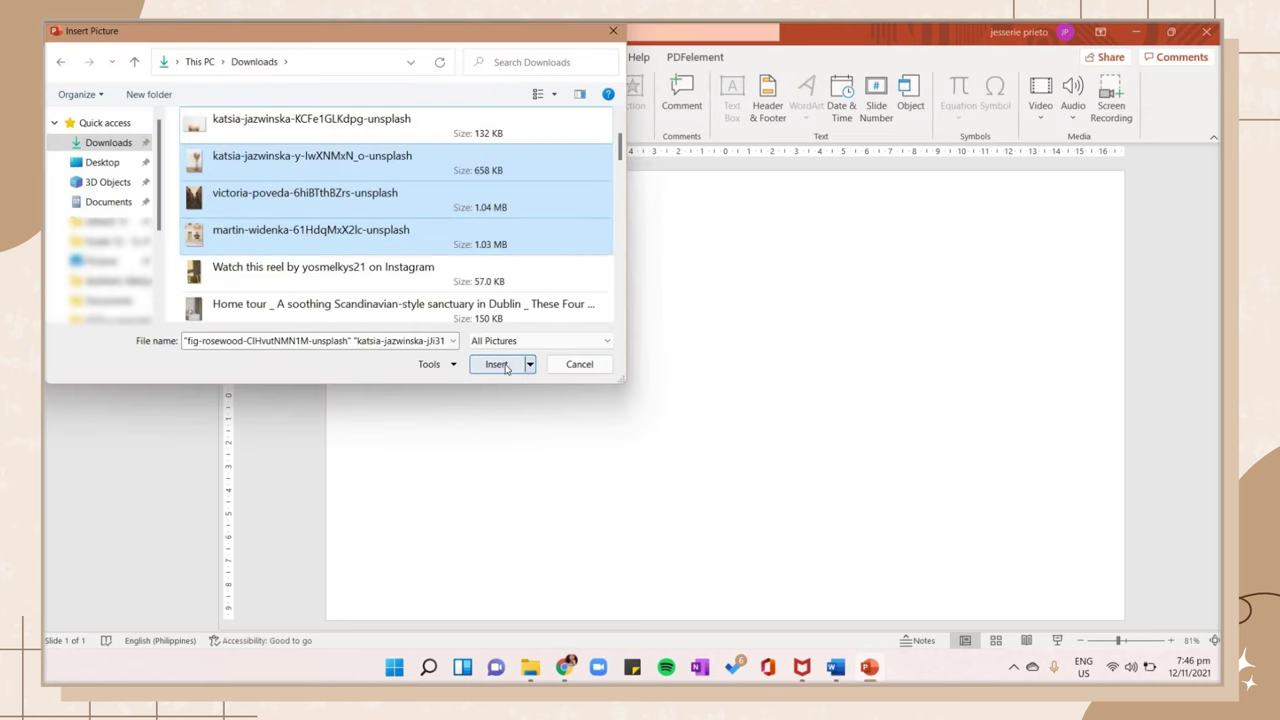
pyautogui.click(505, 365)
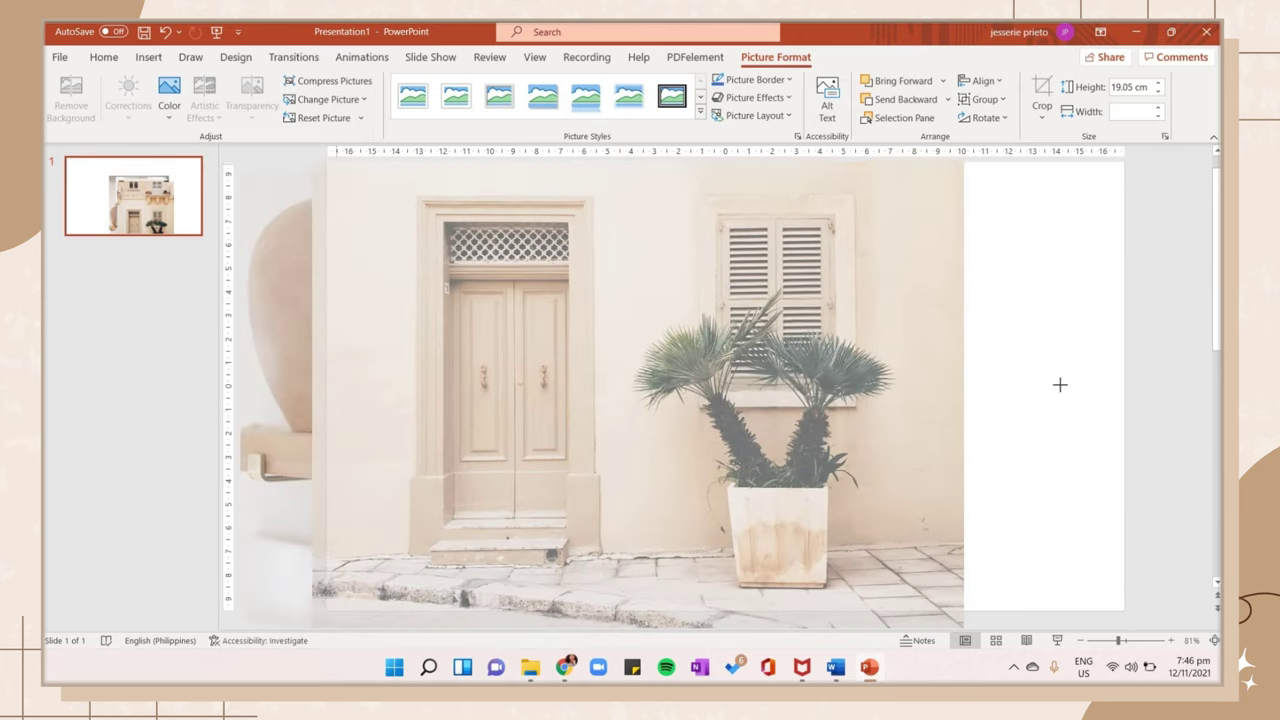
# Step: Add slides to the presentation so that each inserted photo has its own slide
pyautogui.hotkey('ctrl', 'm')
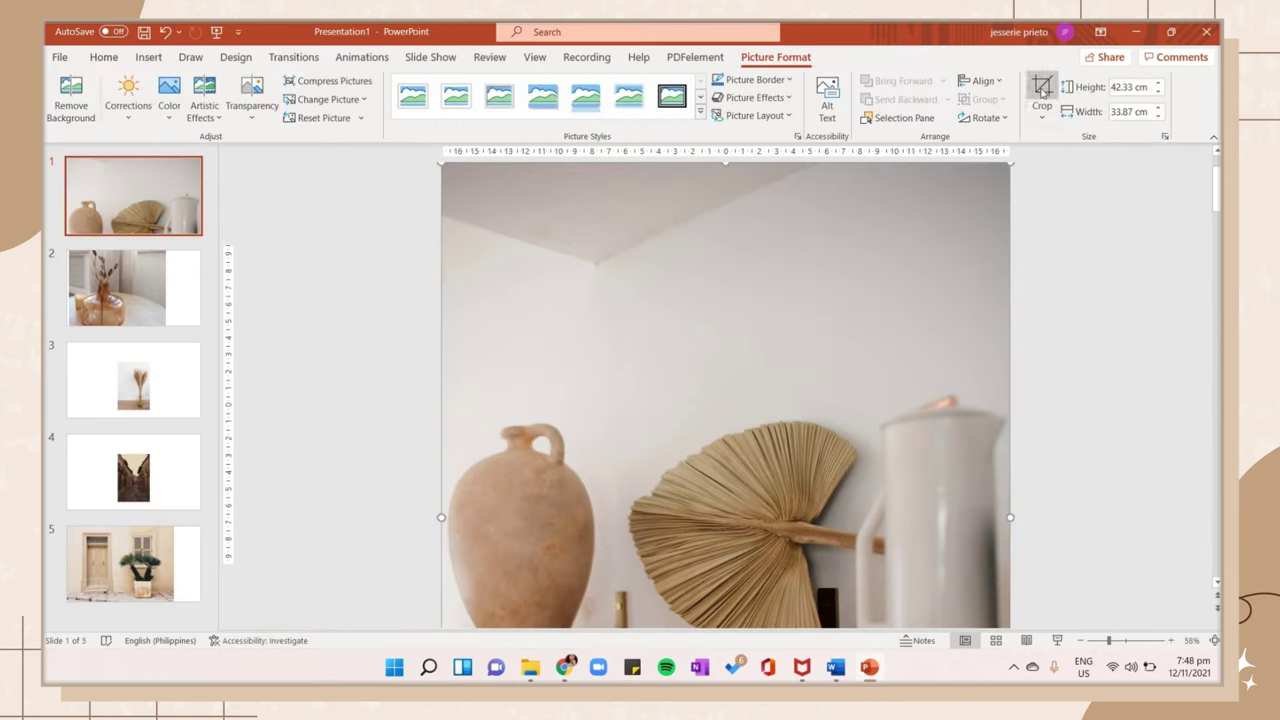
# Step: Crop the photos on the five slides so that each one exactly fills its slide, including the house facade on slide 5
pyautogui.click(1041, 100)
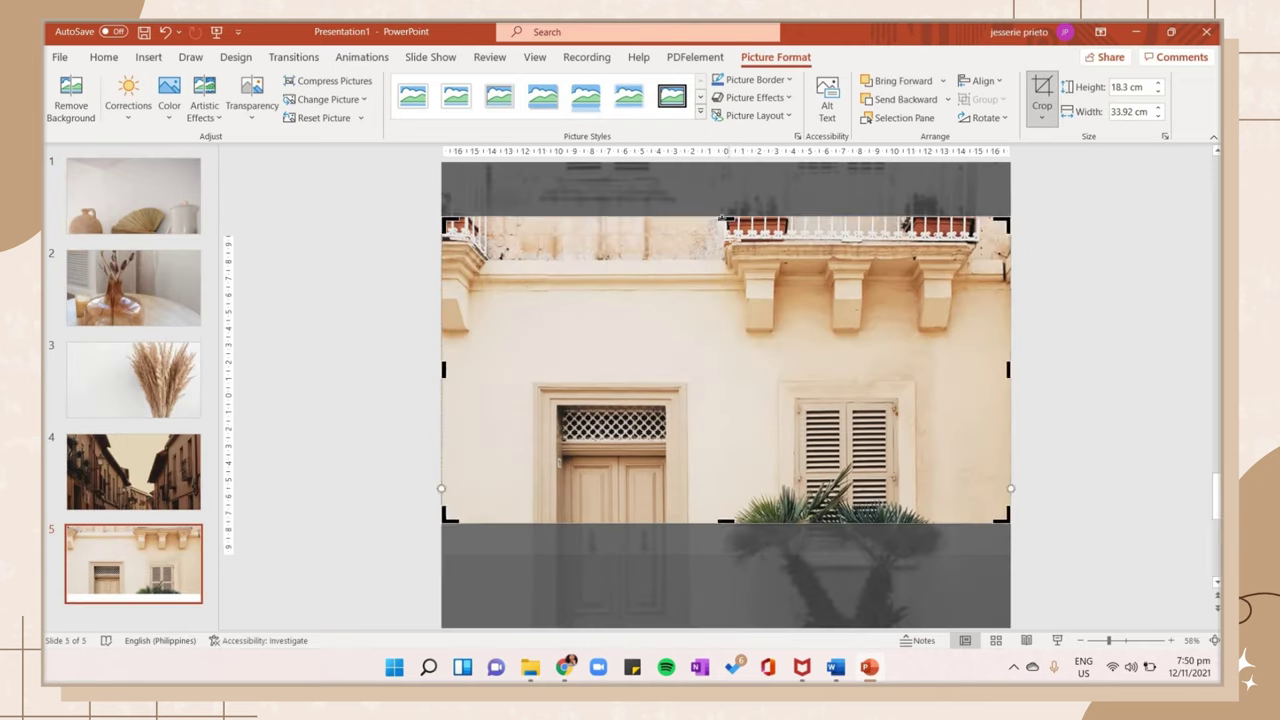
pyautogui.moveTo(725, 218); pyautogui.dragTo(725, 236)
pyautogui.moveTo(725, 521); pyautogui.dragTo(725, 556)
pyautogui.click(1178, 368)
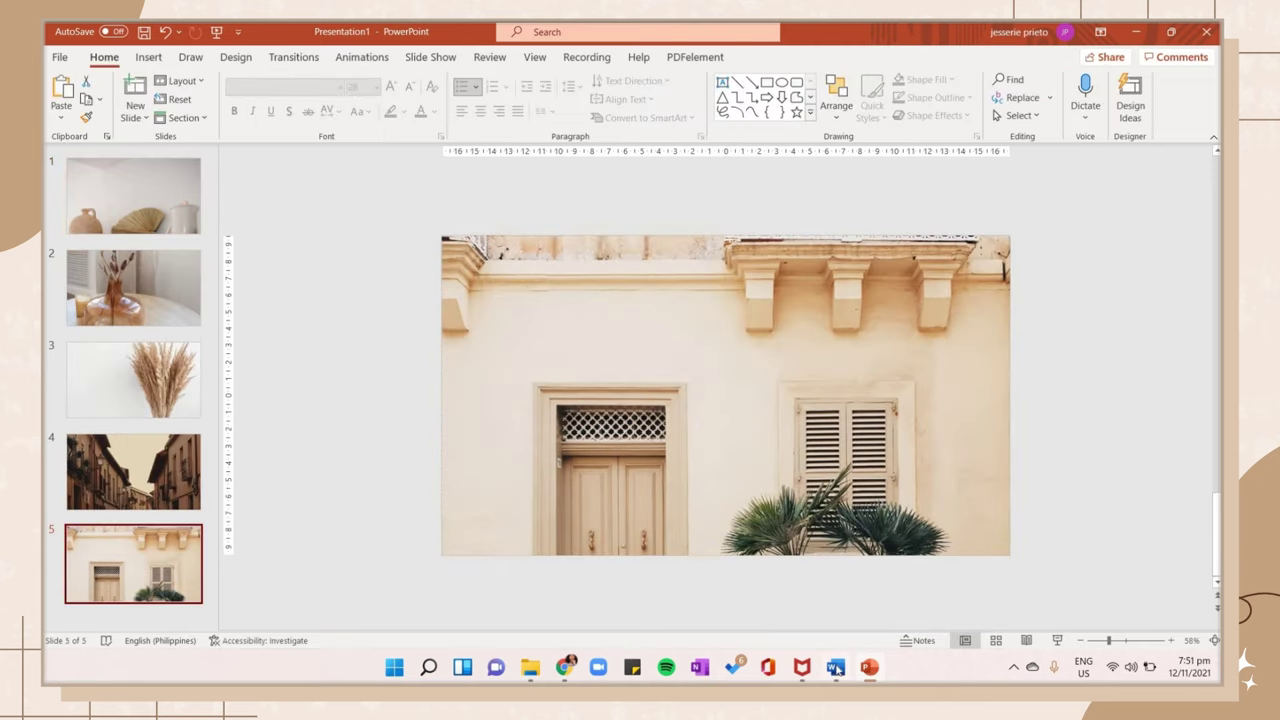
# Step: Copy the November table from the Word 2021 calendar and paste it onto slide 1 in PowerPoint with Keep Source Formatting
pyautogui.moveTo(836, 668)
pyautogui.click(833, 590)
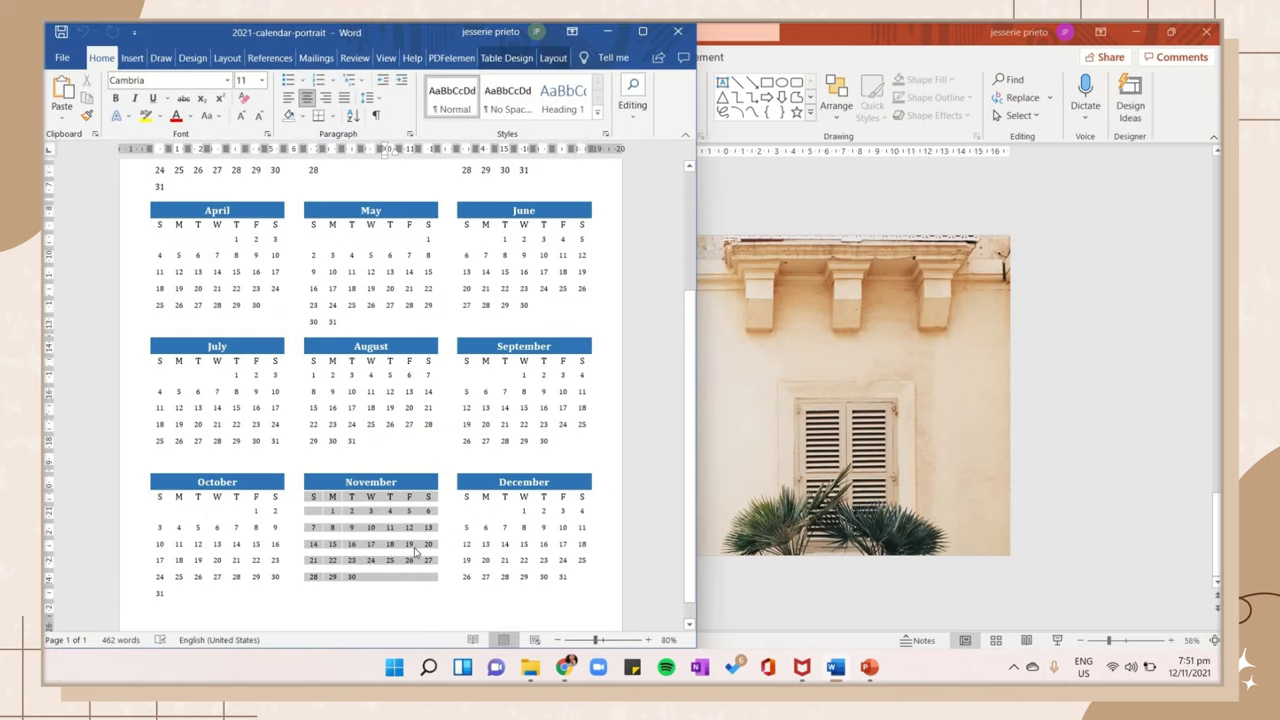
pyautogui.click(1063, 337)
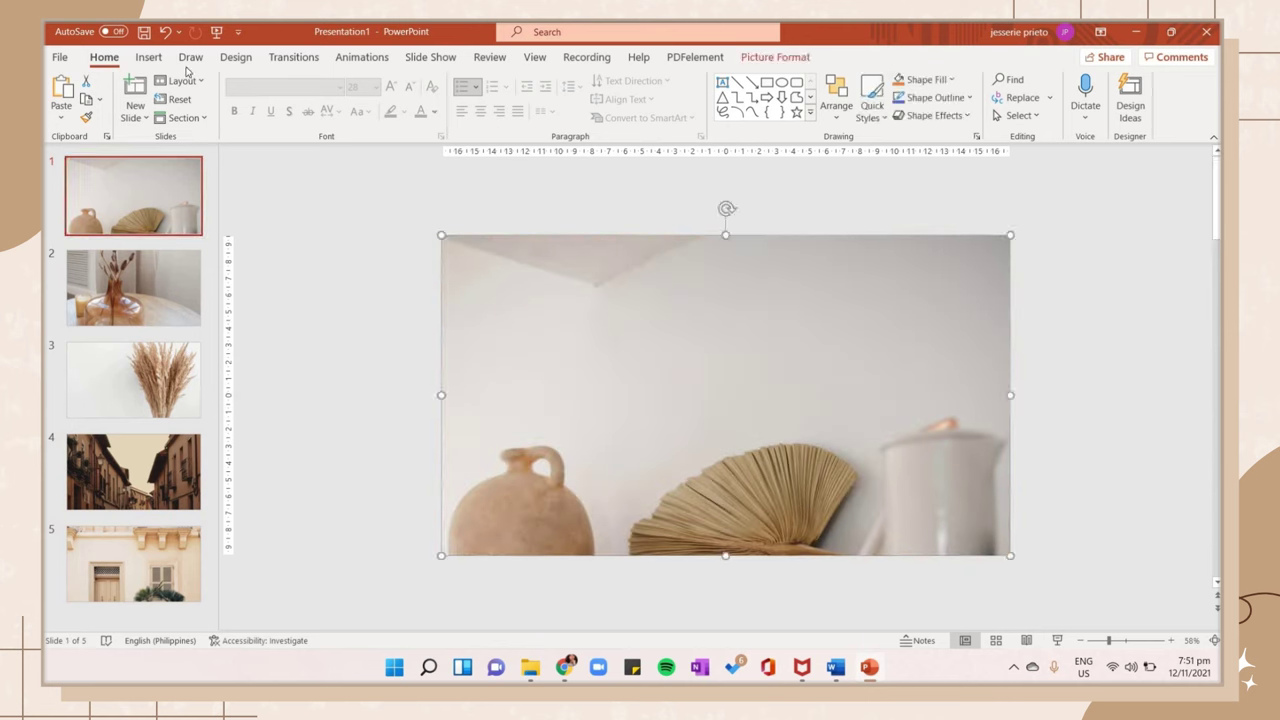
pyautogui.click(150, 58)
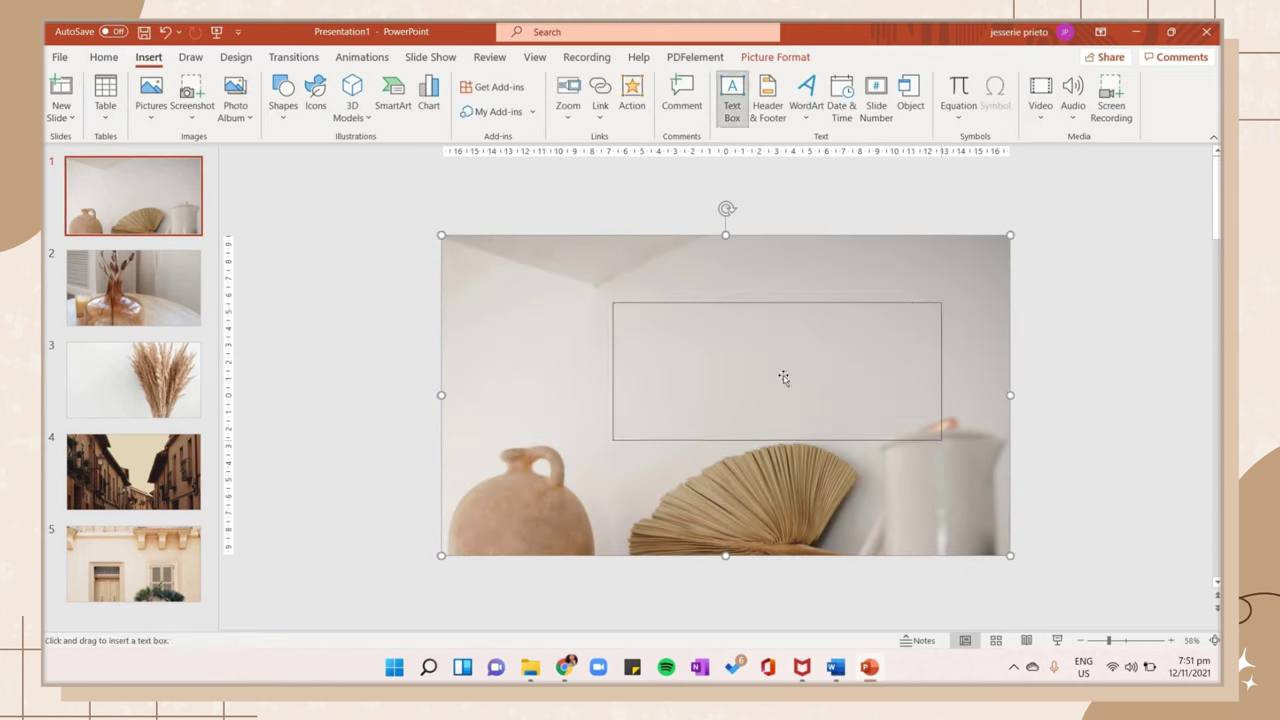
pyautogui.click(749, 367)
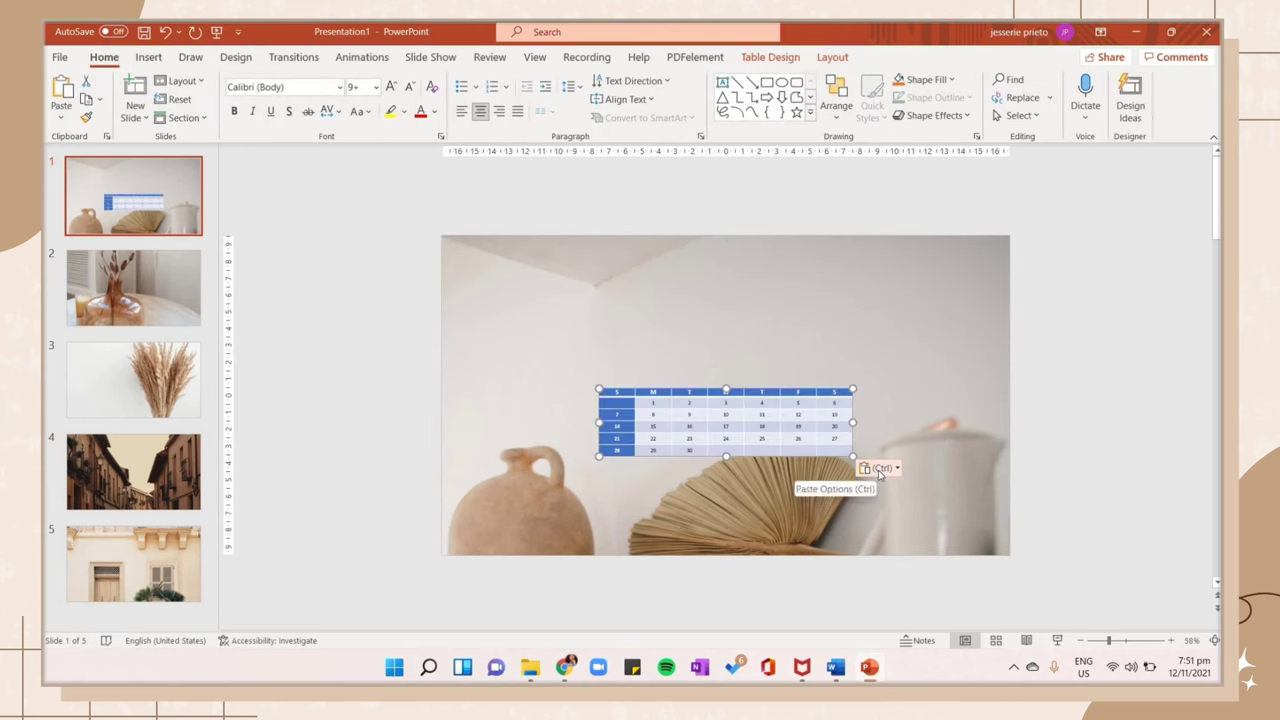
pyautogui.click(882, 474)
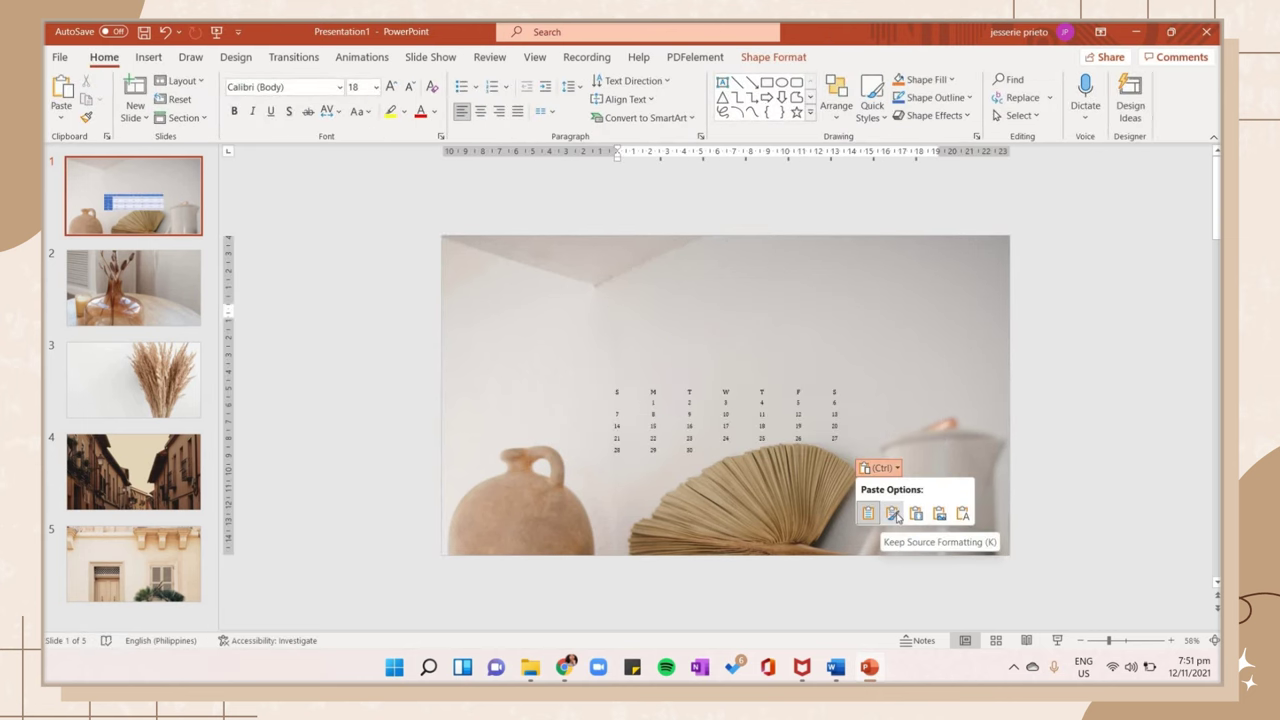
pyautogui.click(891, 513)
pyautogui.scroll(3, 798, 421)
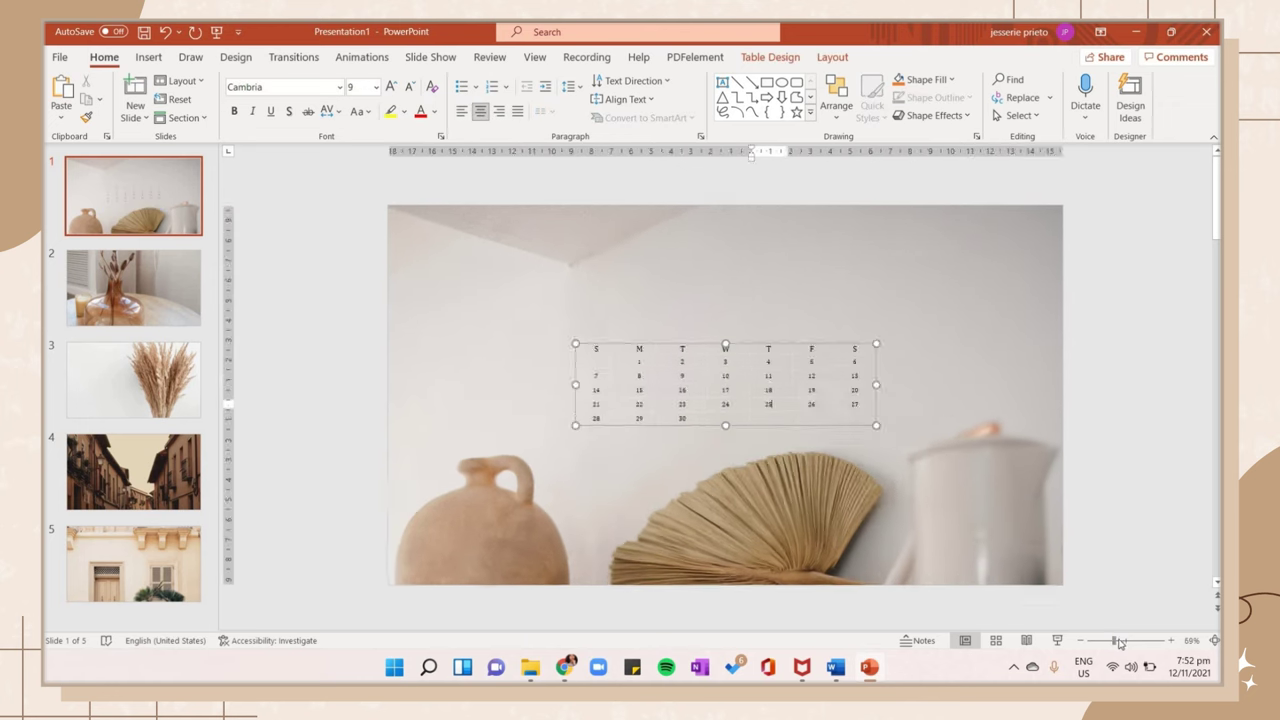
# Step: Resize the pasted calendar table and format its date rows in Candara Light at size 14
pyautogui.moveTo(917, 379); pyautogui.dragTo(864, 380)
pyautogui.click(339, 87)
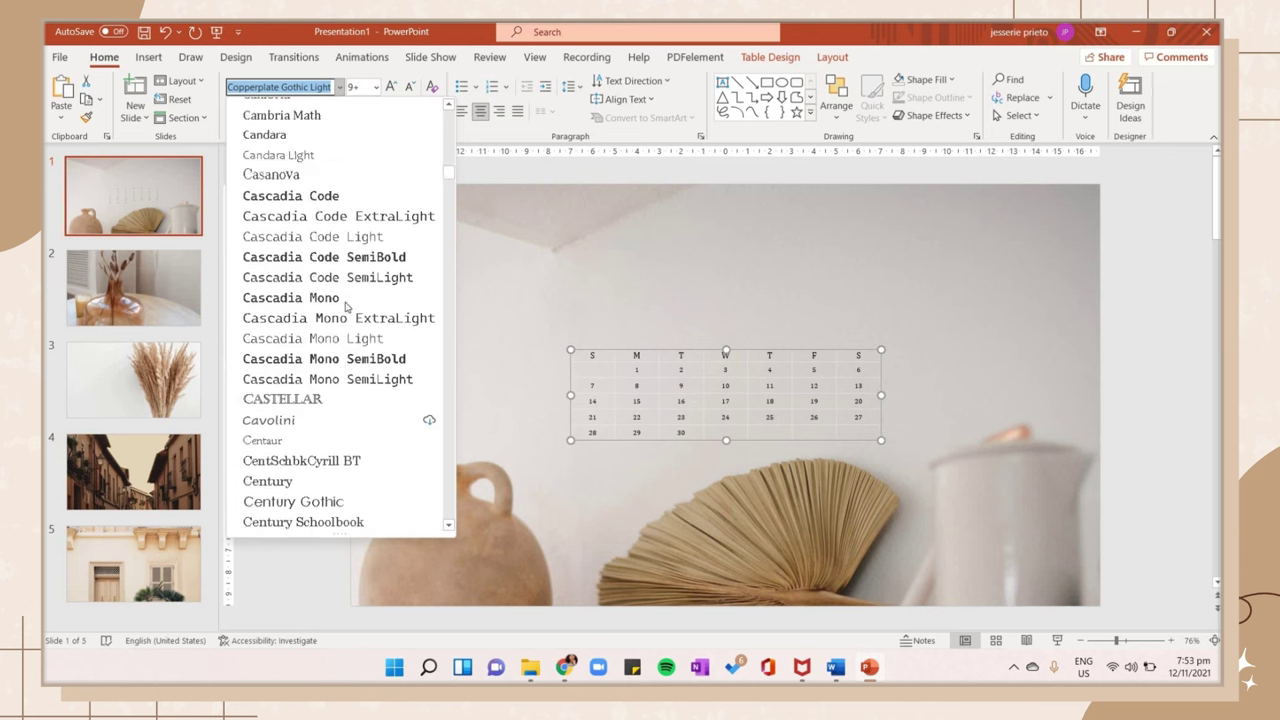
pyautogui.scroll(5, 343, 306)
pyautogui.scroll(-4, 300, 280)
pyautogui.press('Escape')
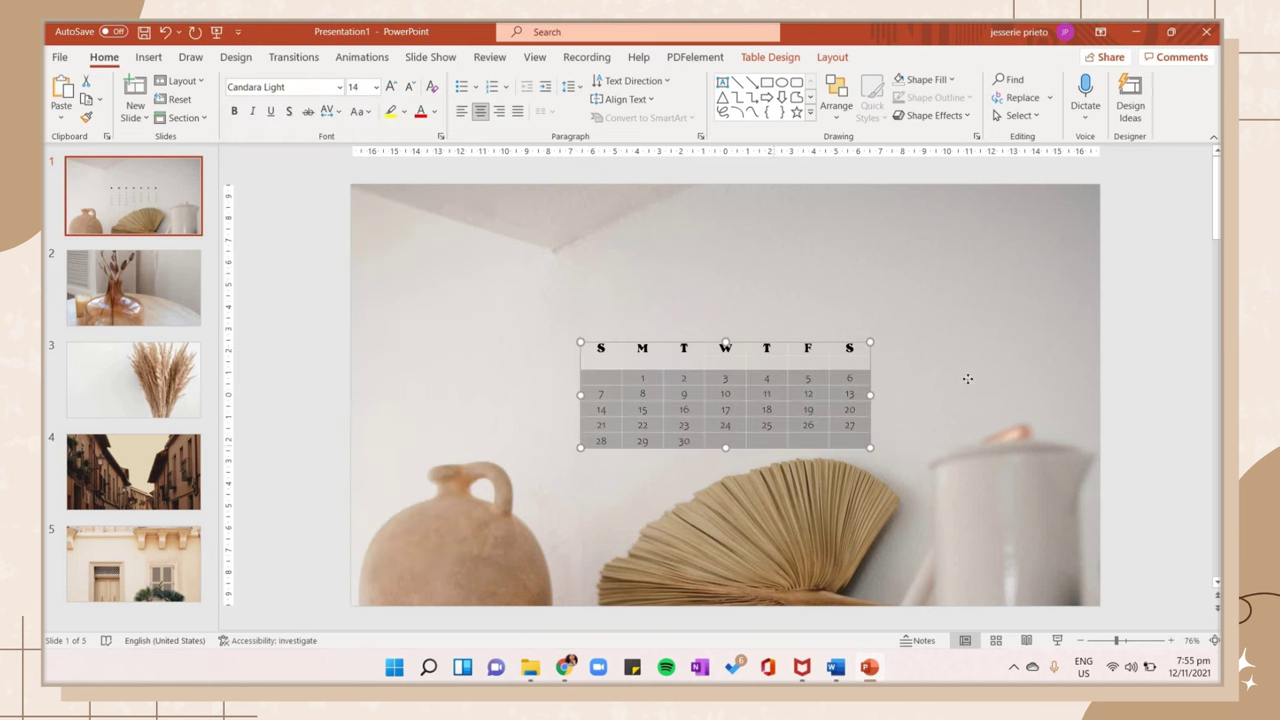
# Step: Set the calendar's weekday header row to the Futura Md BT font
pyautogui.click(955, 385)
pyautogui.click(866, 412)
pyautogui.moveTo(878, 413); pyautogui.dragTo(870, 411)
pyautogui.click(869, 411)
pyautogui.click(866, 412)
pyautogui.click(339, 87)
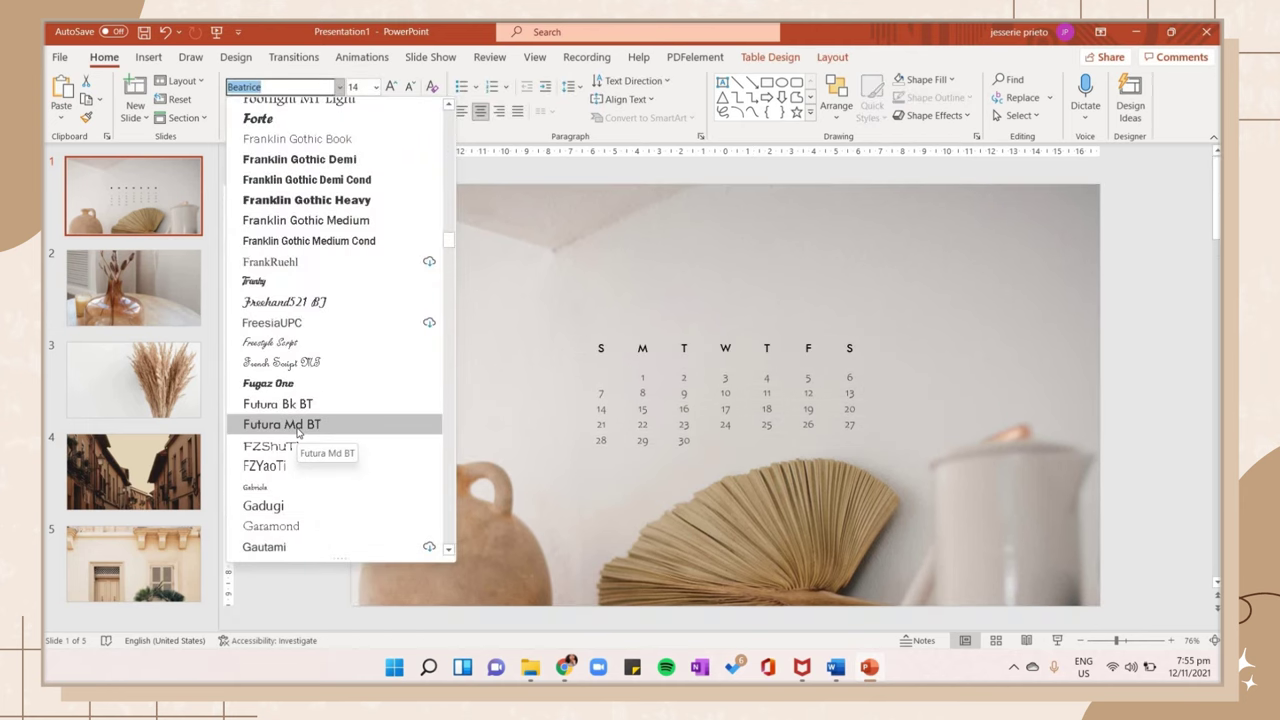
pyautogui.click(340, 424)
# Step: Recolor all of the calendar's text with a brown sampled from the photo using the Eyedropper
pyautogui.click(898, 411)
pyautogui.click(870, 411)
pyautogui.click(434, 111)
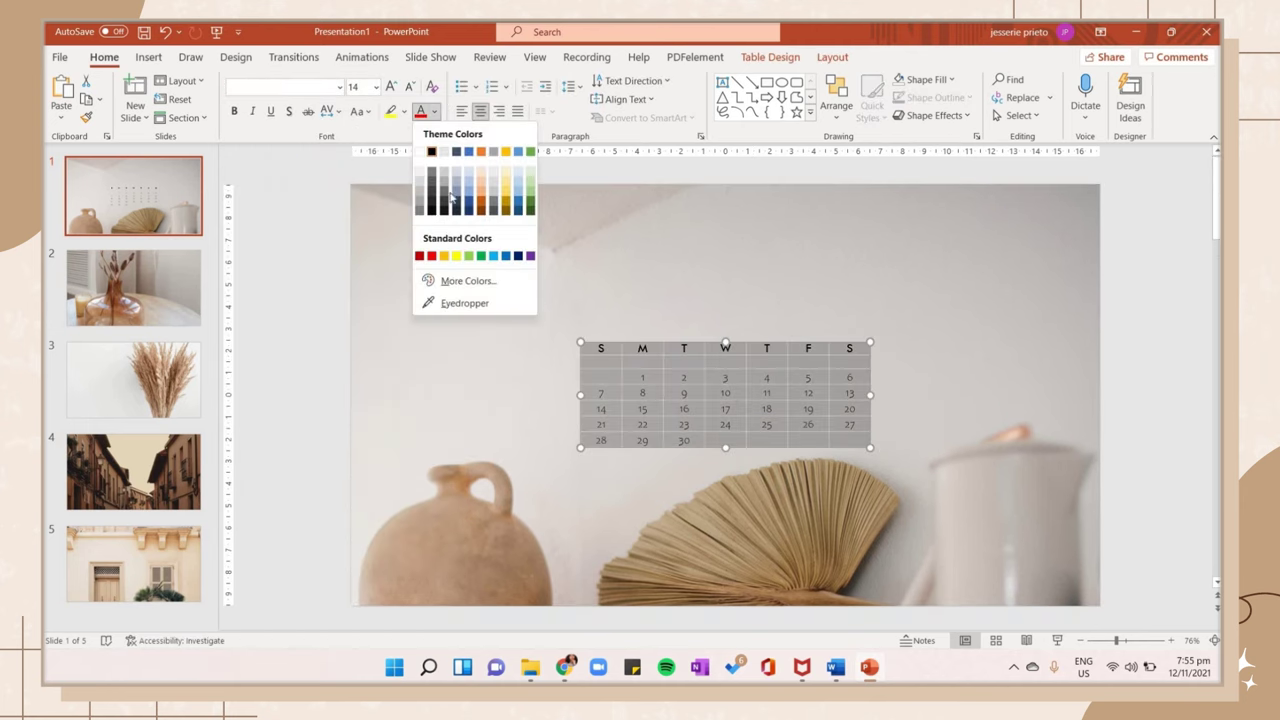
pyautogui.click(445, 304)
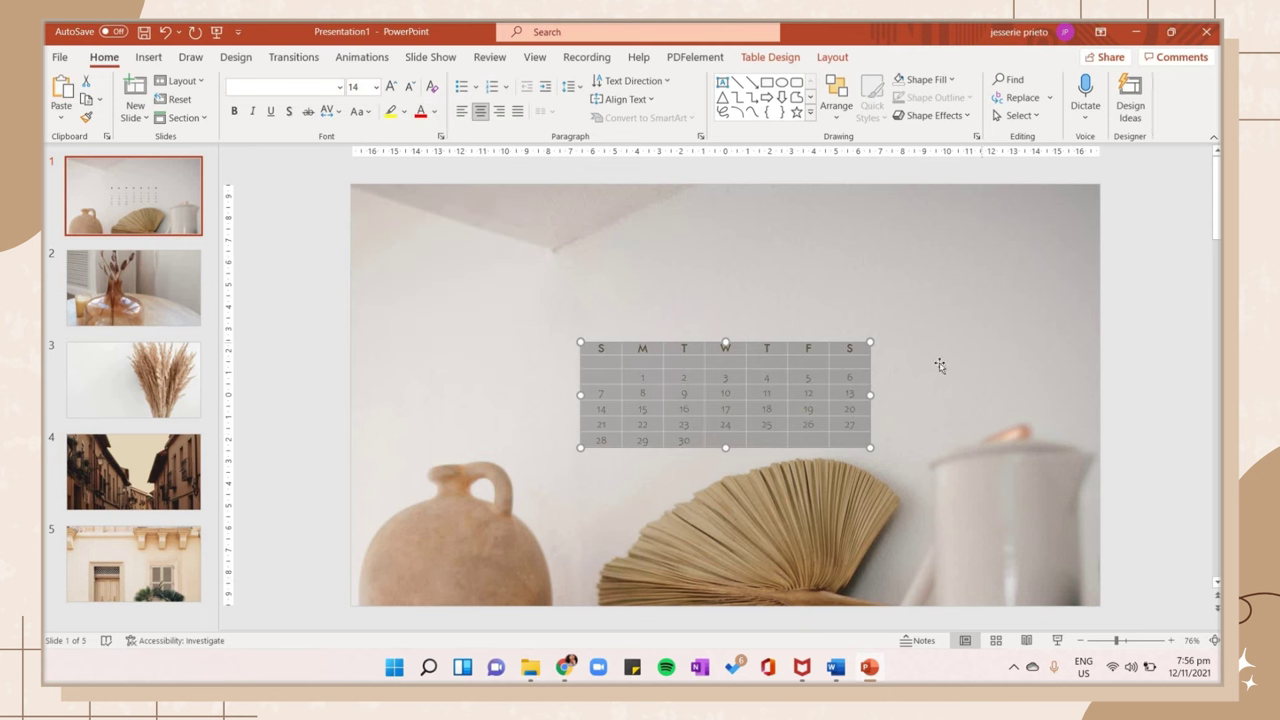
# Step: Darken the calendar's text to the custom brown #695031
pyautogui.click(889, 389)
pyautogui.click(870, 395)
pyautogui.click(434, 111)
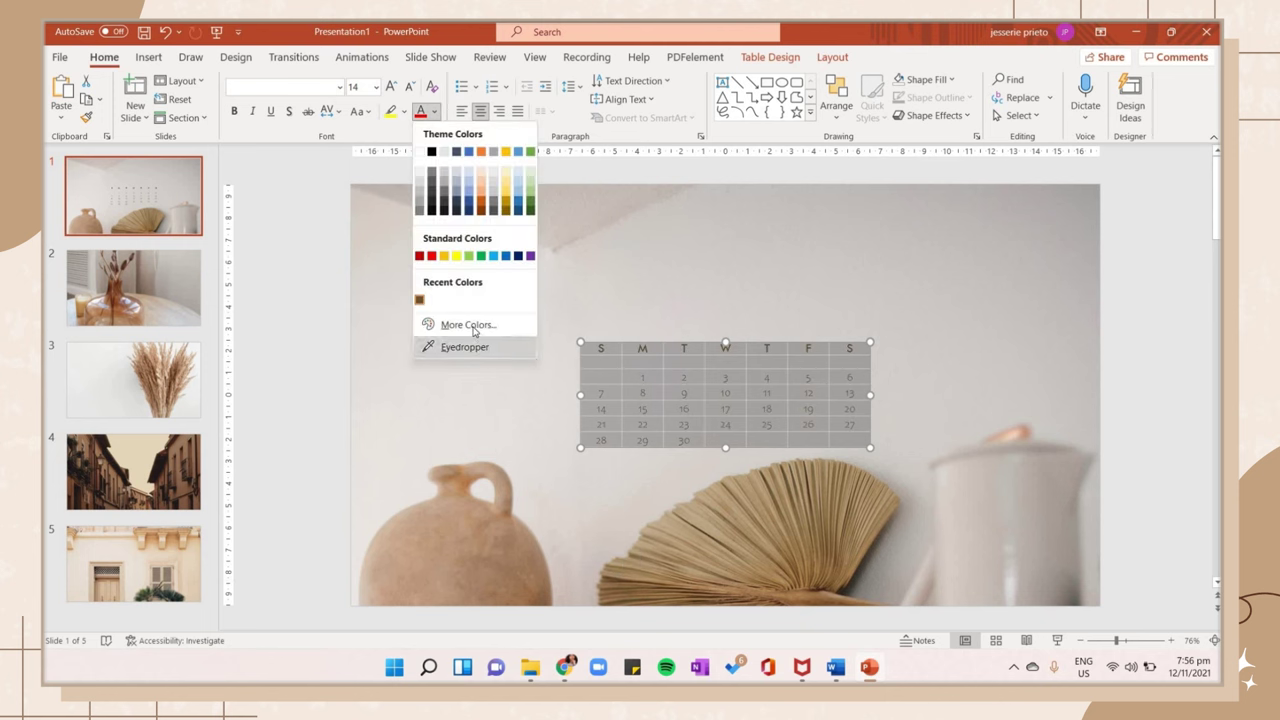
pyautogui.click(468, 325)
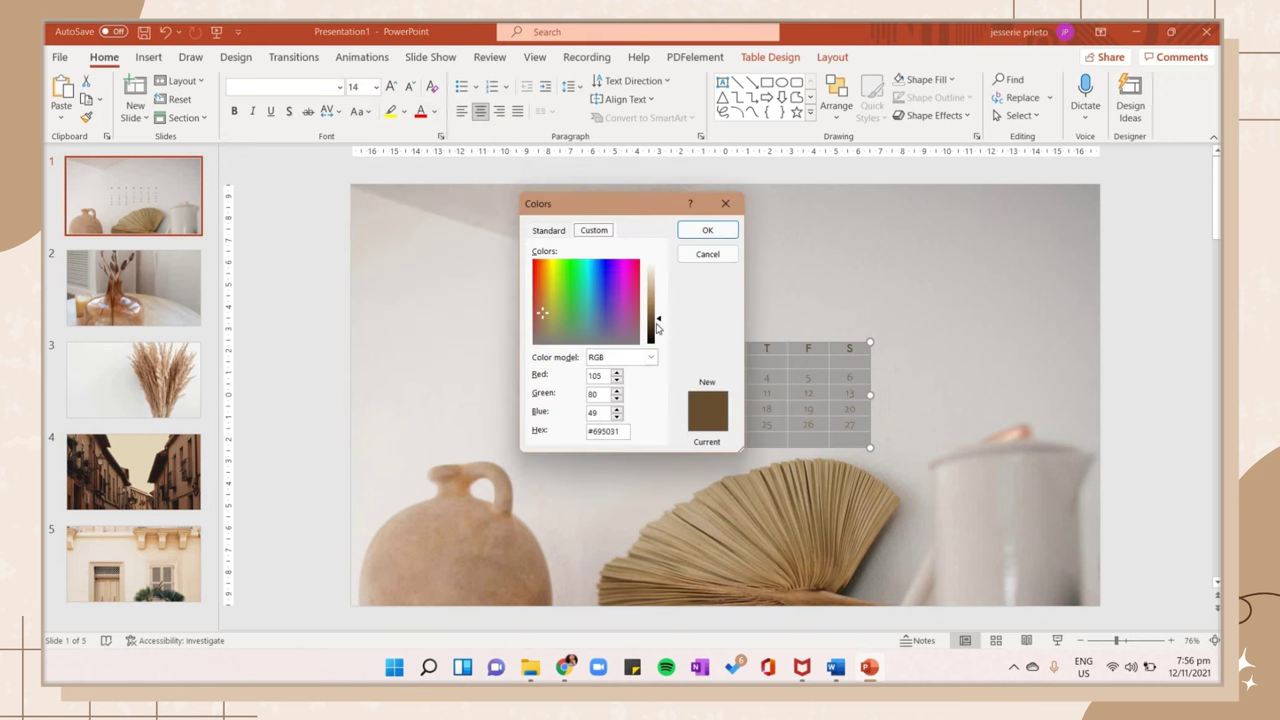
pyautogui.click(709, 229)
# Step: Add a brown "November" heading above the calendar in bold Century Gothic, size 32, and align it with the calendar's first column
pyautogui.click(733, 110)
pyautogui.moveTo(570, 244); pyautogui.dragTo(892, 323)
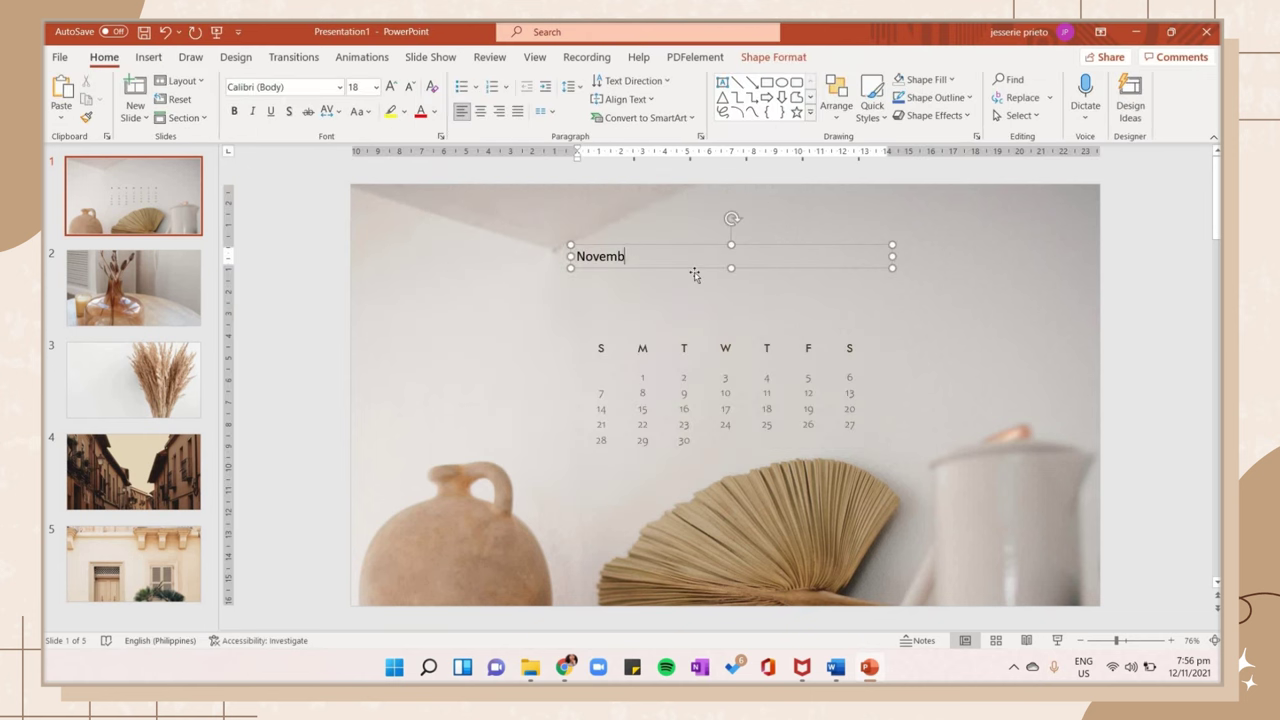
pyautogui.click(340, 87)
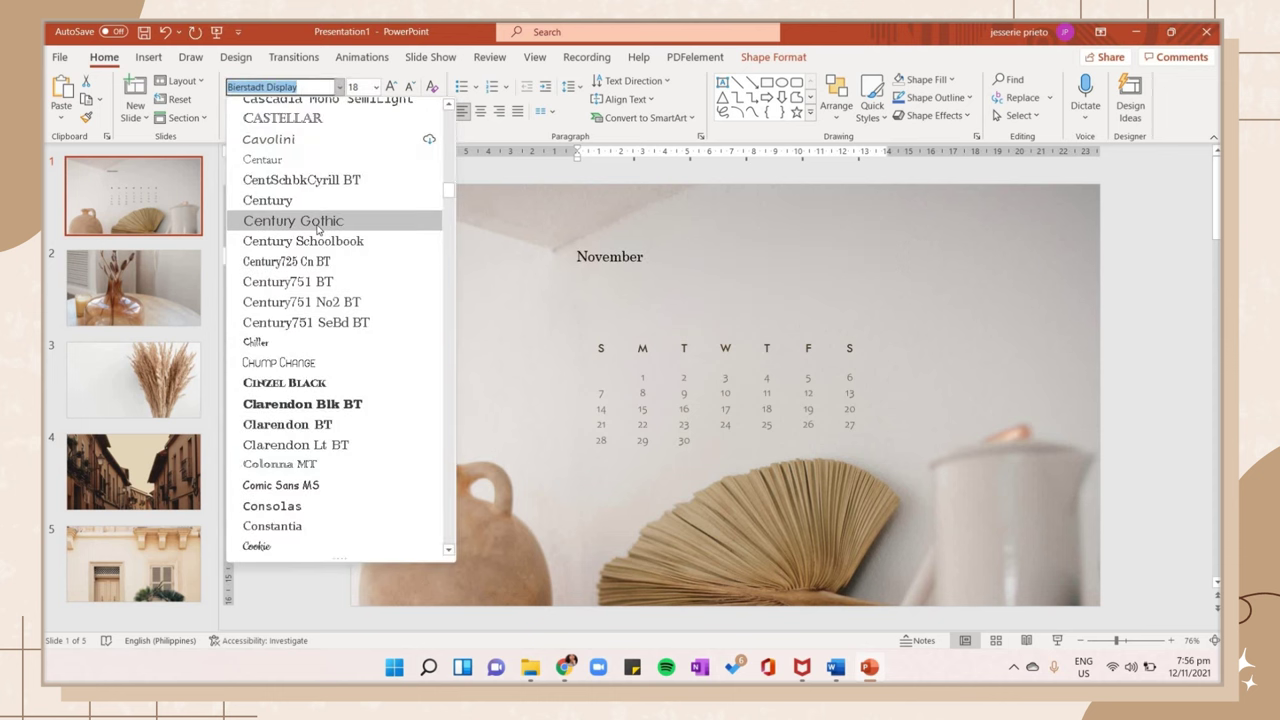
pyautogui.press('Return')
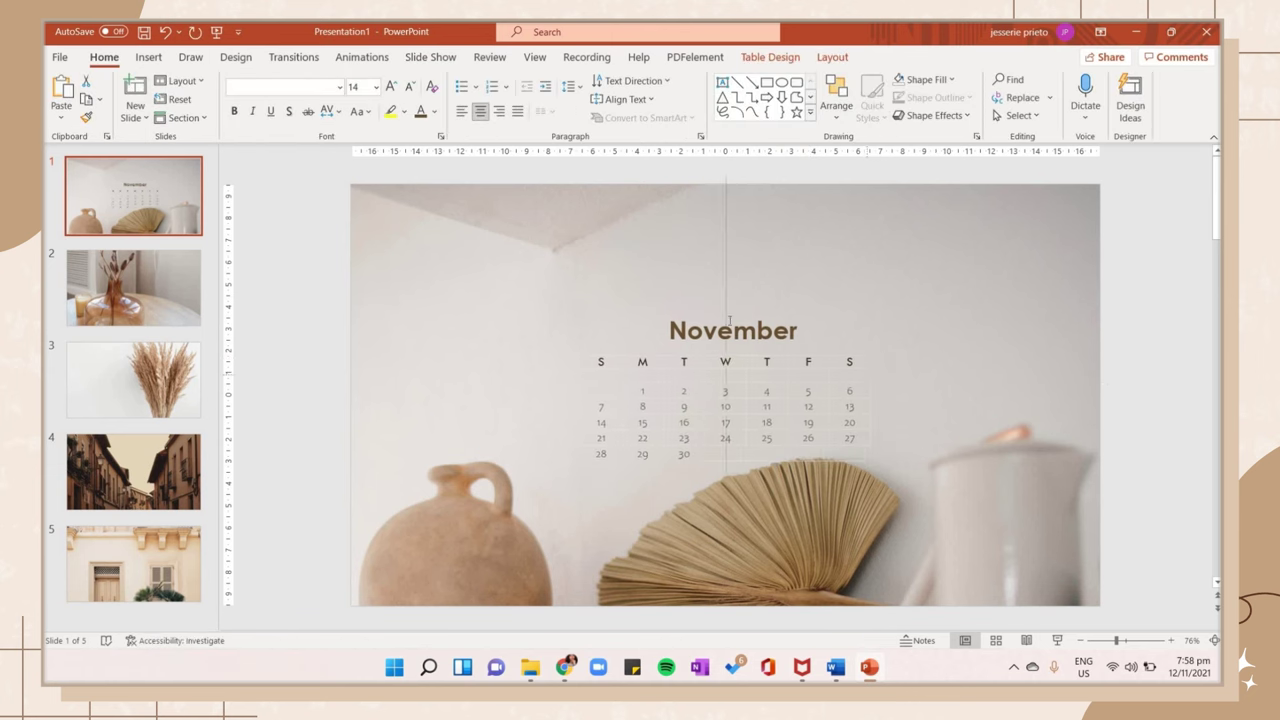
pyautogui.click(729, 320)
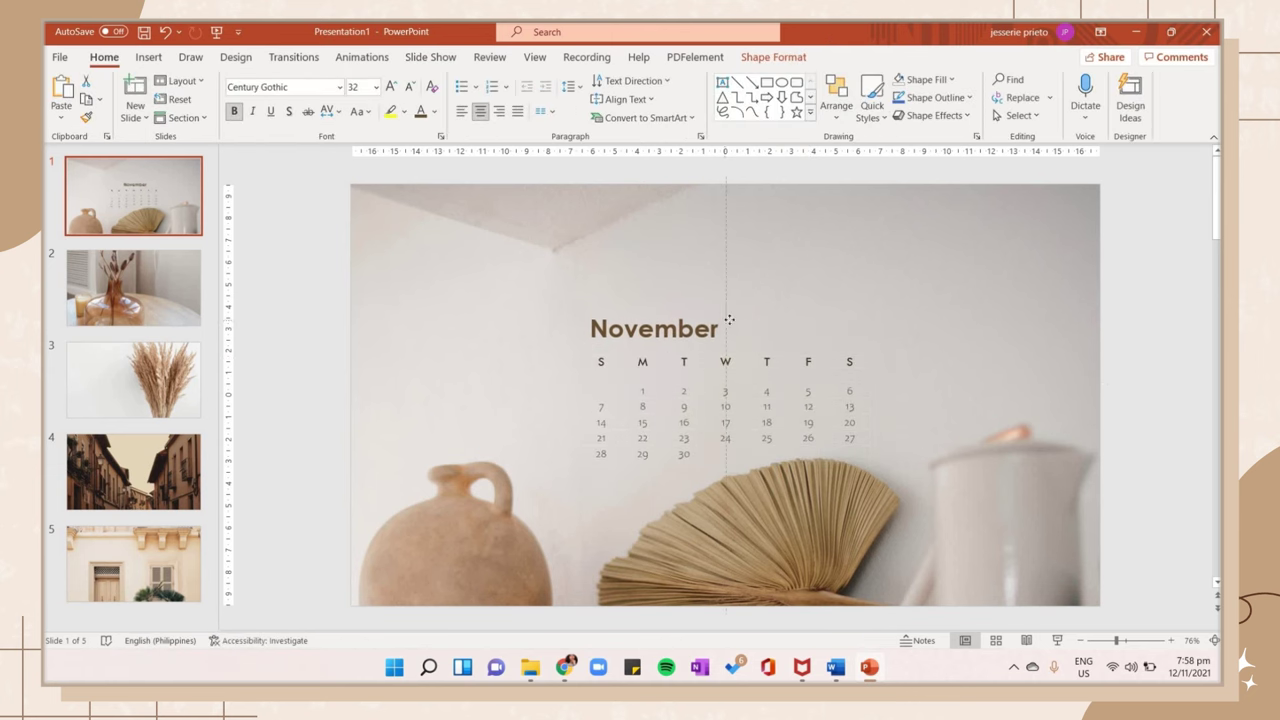
pyautogui.moveTo(724, 320); pyautogui.dragTo(730, 318)
# Step: Copy the calendar and heading onto the empty wall area of the vase photo on slide 2 and set its heading in News706 BT
pyautogui.click(1196, 430)
pyautogui.hotkey('ctrl', 'a')
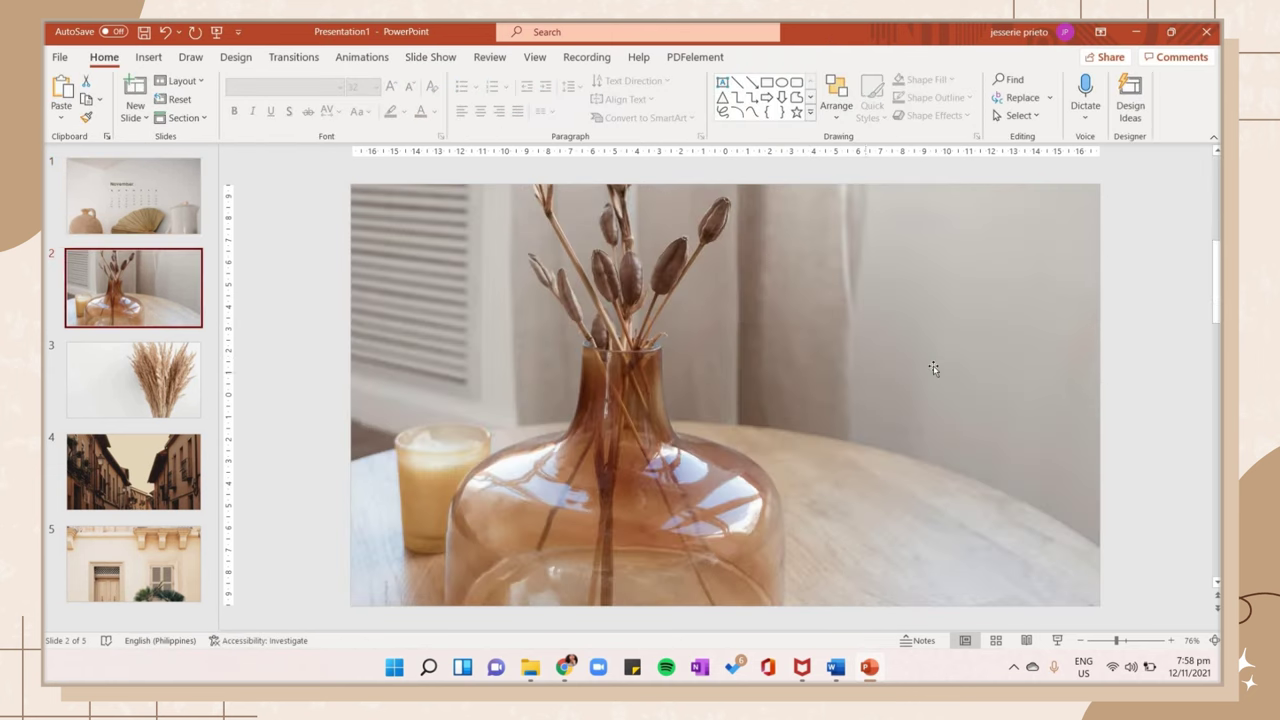
pyautogui.click(931, 368)
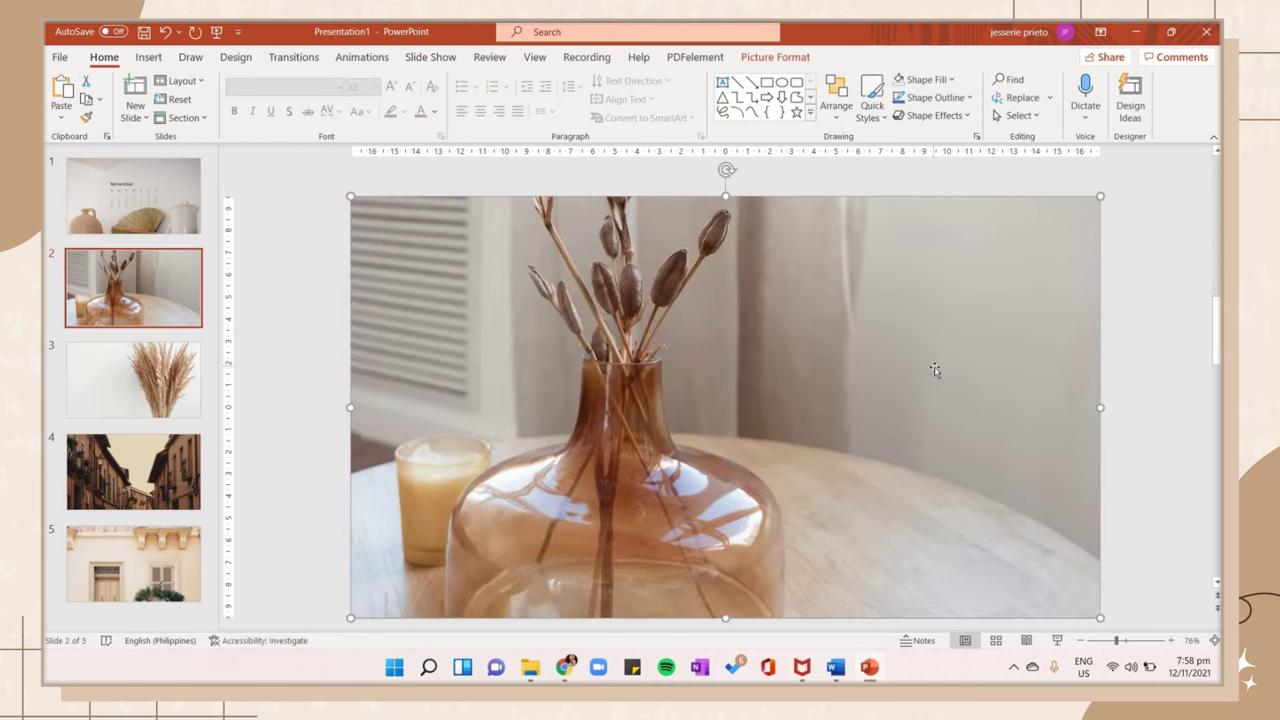
pyautogui.hotkey('ctrl', 'v')
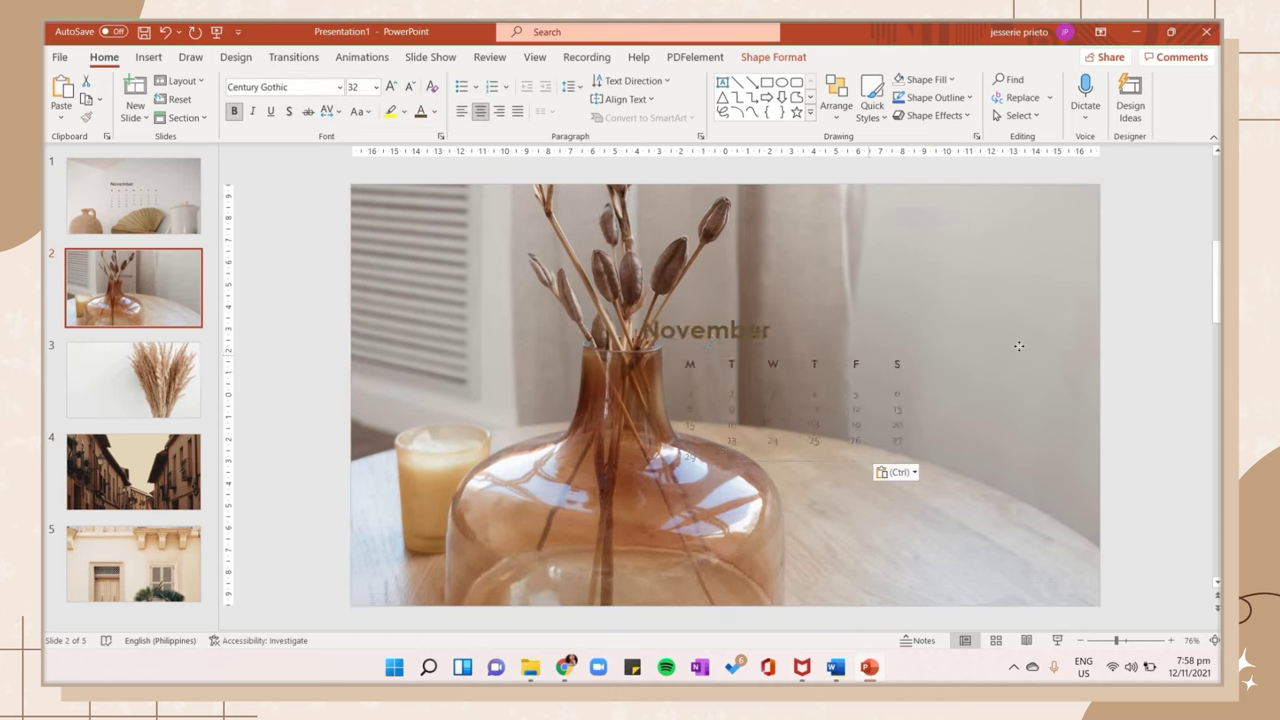
pyautogui.moveTo(866, 355); pyautogui.dragTo(968, 282)
pyautogui.click(339, 87)
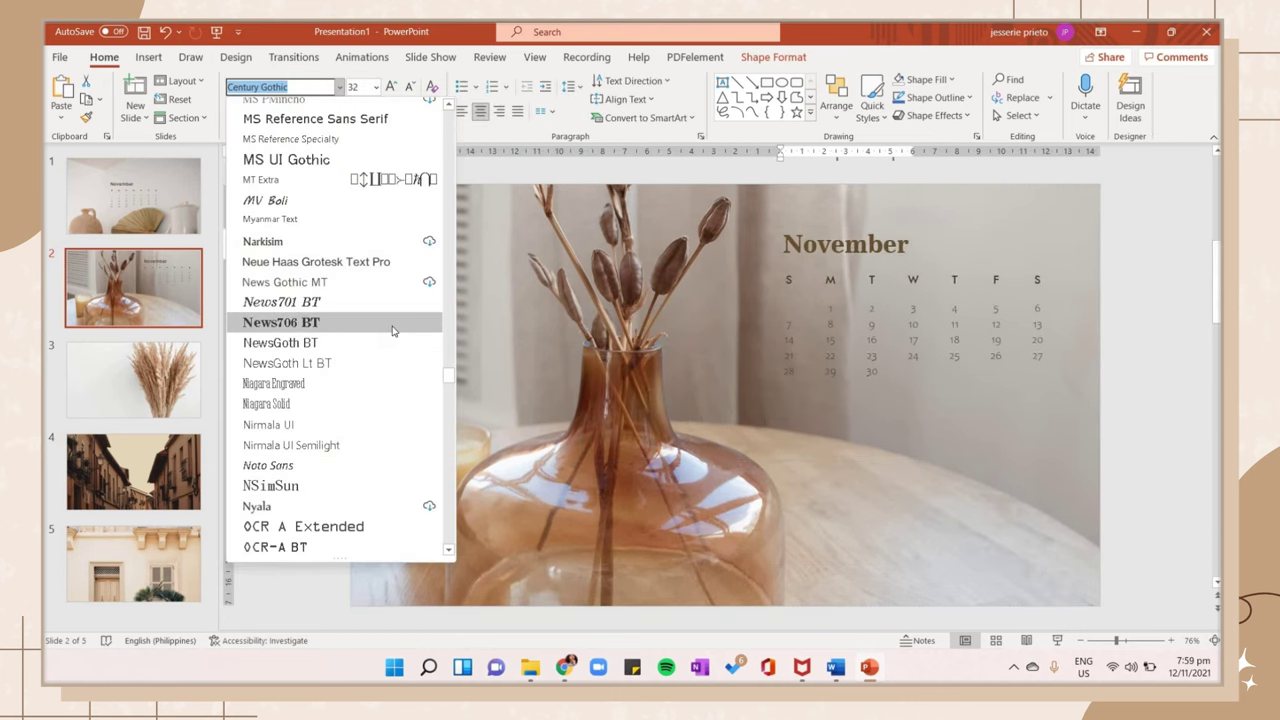
pyautogui.press('Escape')
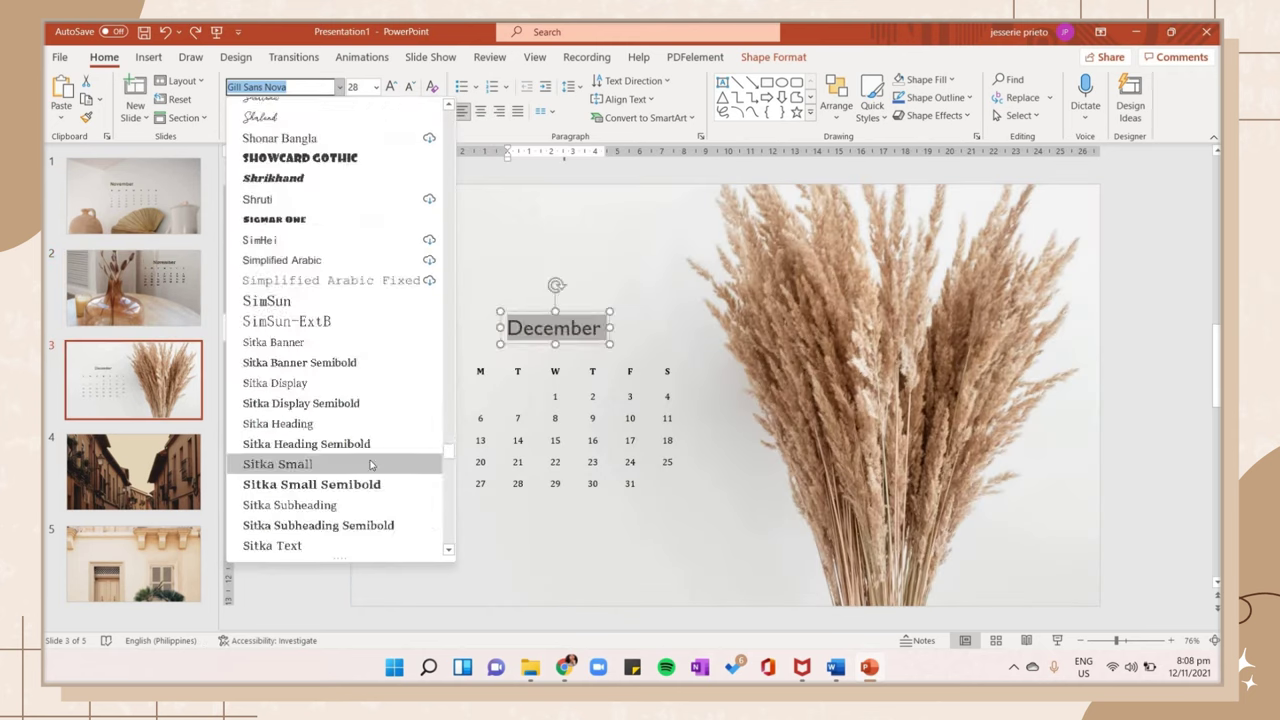
# Step: Set one "December" heading on slide 3 to the Sherland script font at size 40 and its duplicate to Gill Sans Nova
pyautogui.scroll(4, 360, 449)
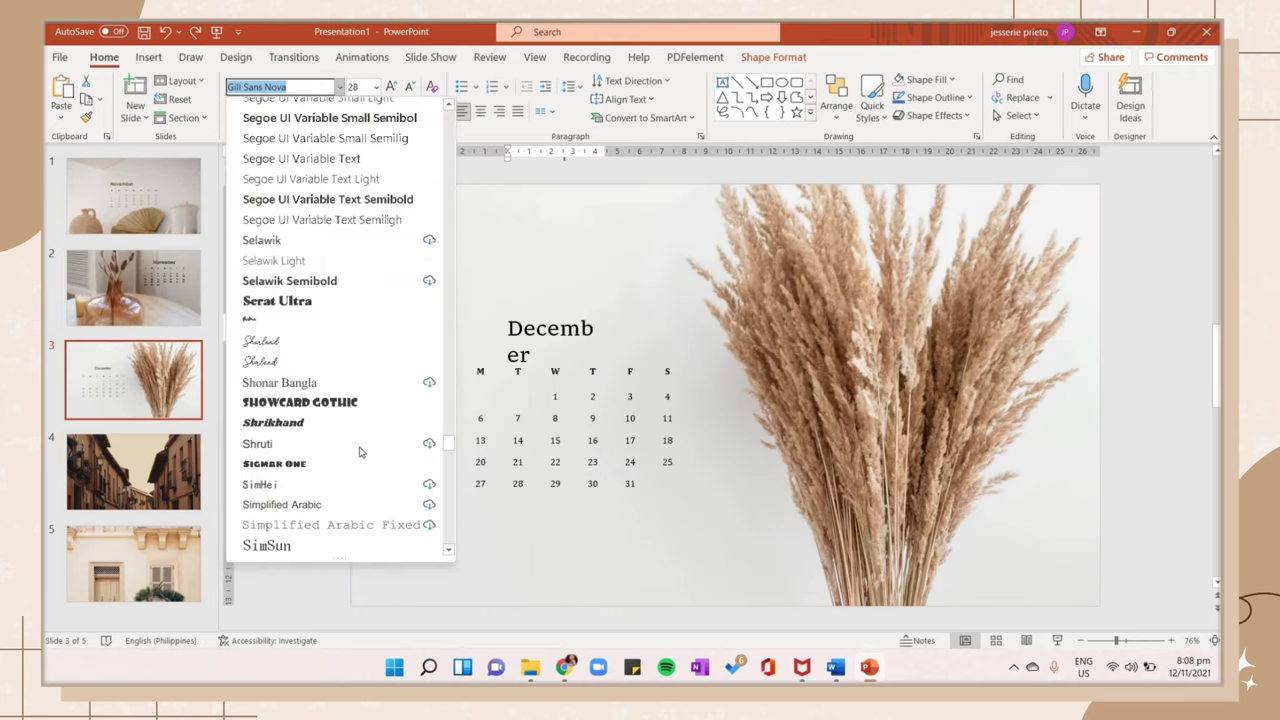
pyautogui.click(330, 365)
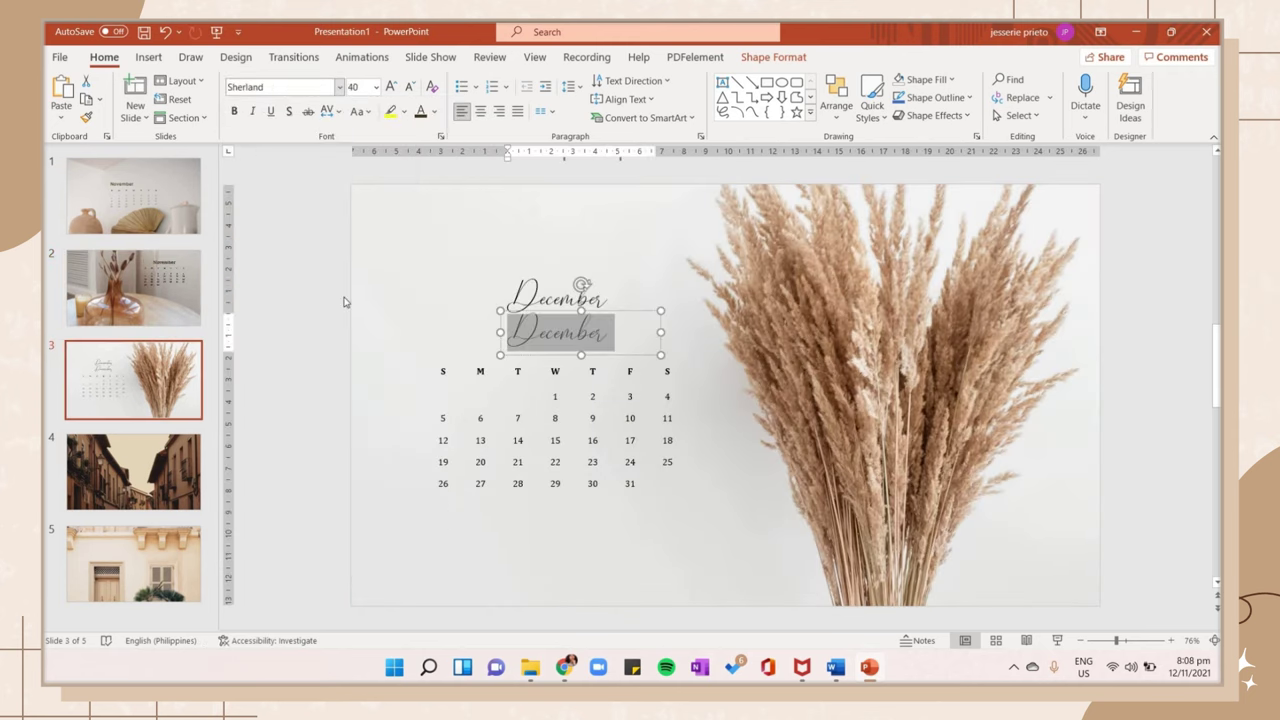
pyautogui.click(339, 87)
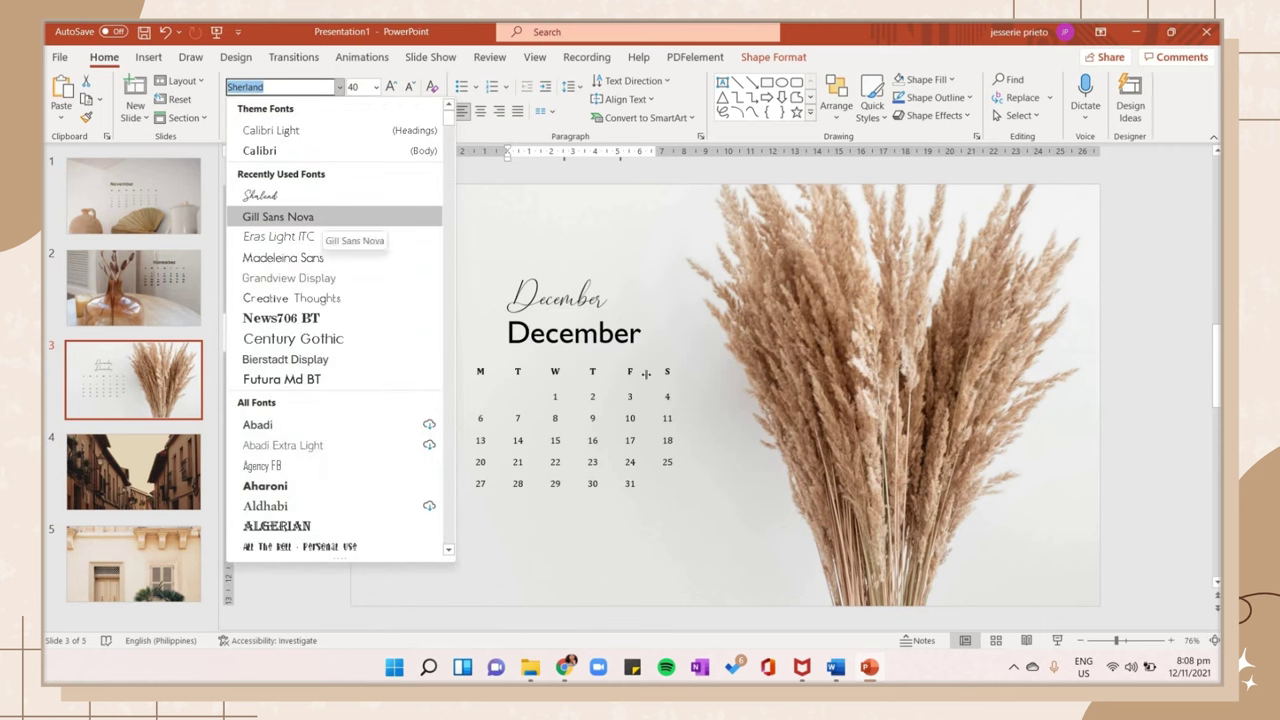
pyautogui.press('Escape')
# Step: Overlap the script "December" heading with the plain one and change the script heading's font color
pyautogui.click(595, 267)
pyautogui.moveTo(595, 267); pyautogui.dragTo(628, 306)
pyautogui.click(431, 111)
pyautogui.click(457, 195)
pyautogui.click(575, 338)
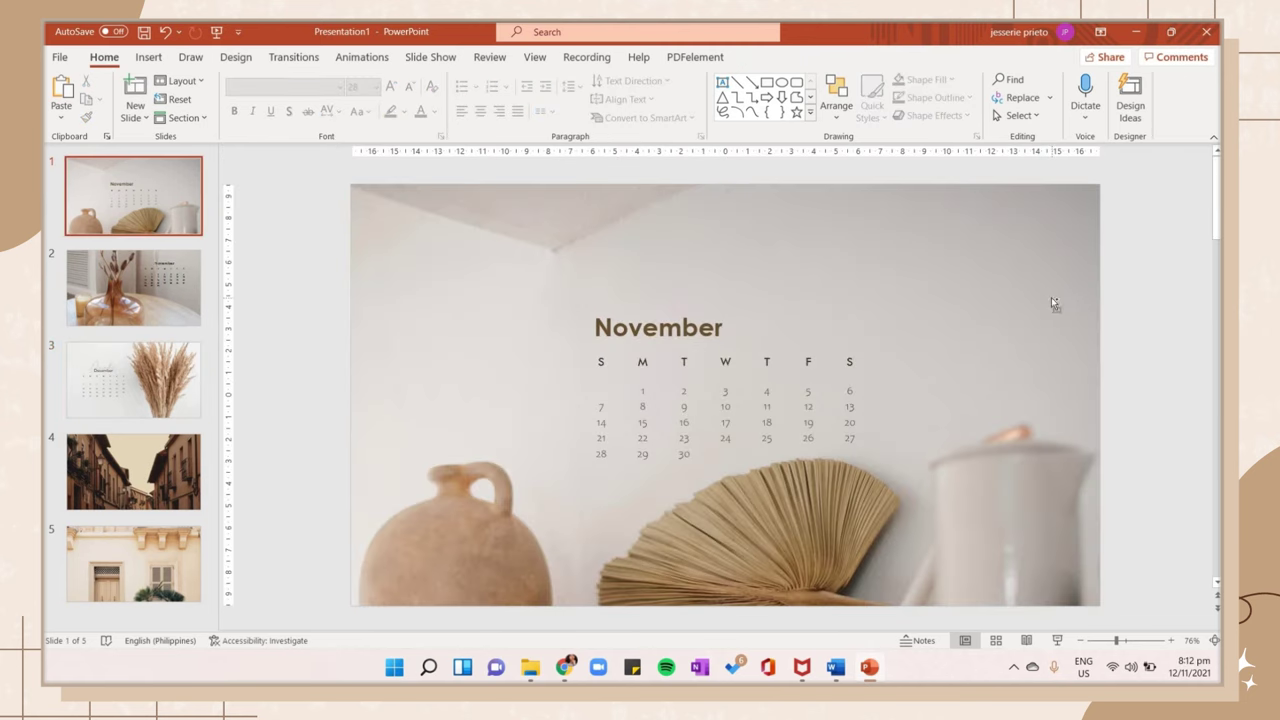
# Step: Save the presentation as "Beige Wallpaper" in the OneDrive Documents folder
pyautogui.hotkey('ctrl', 's')
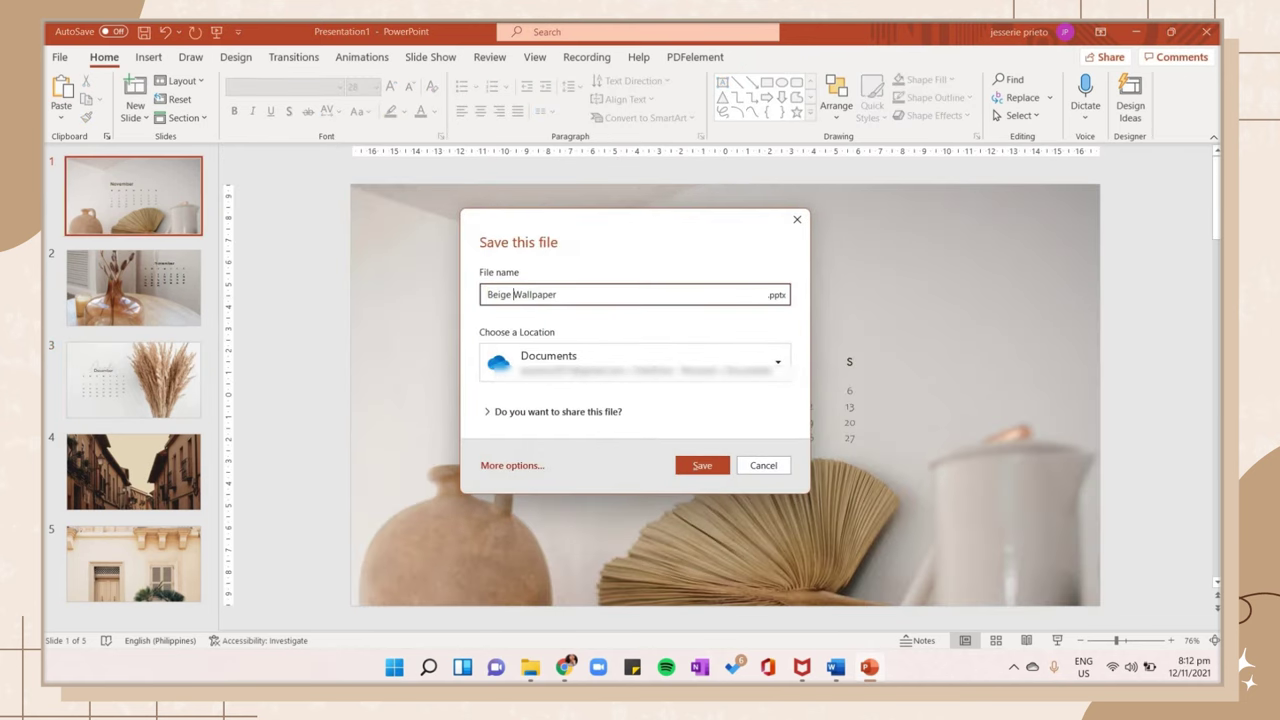
pyautogui.click(697, 466)
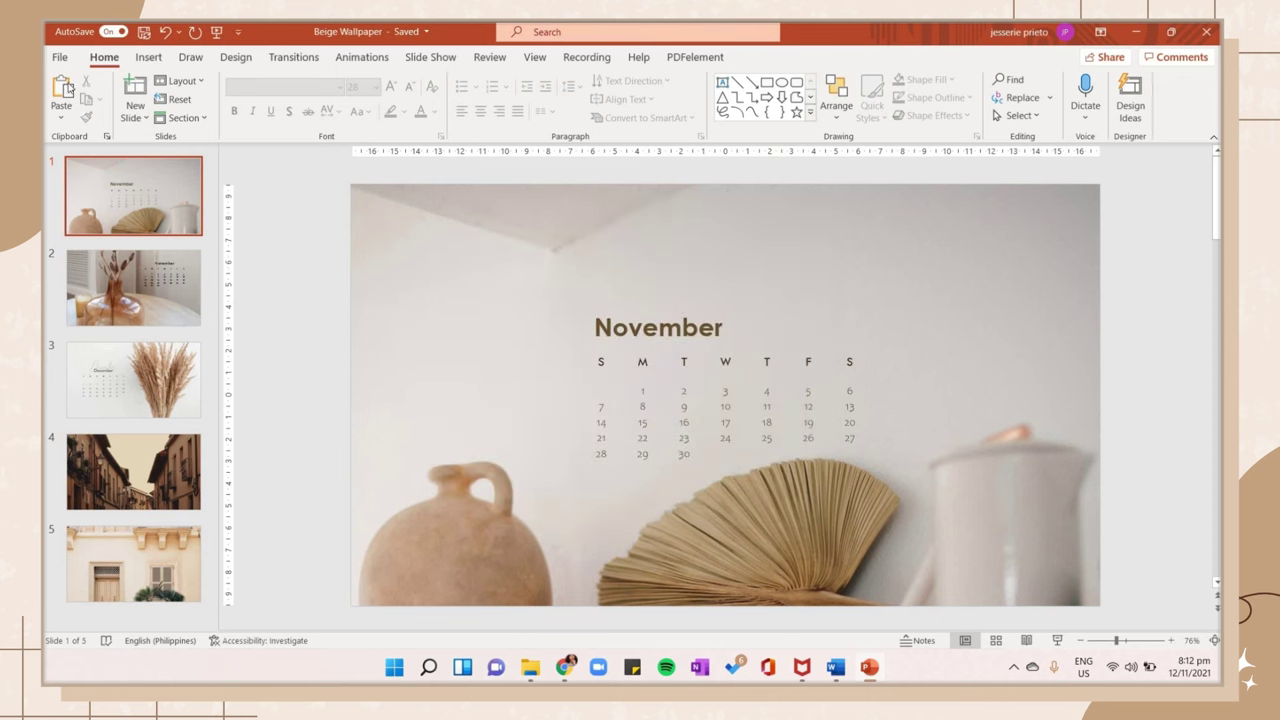
# Step: Save a copy of the slides as PNG images named "Beige Wallpaper" in the Documents folder on this PC
pyautogui.click(64, 59)
pyautogui.click(98, 233)
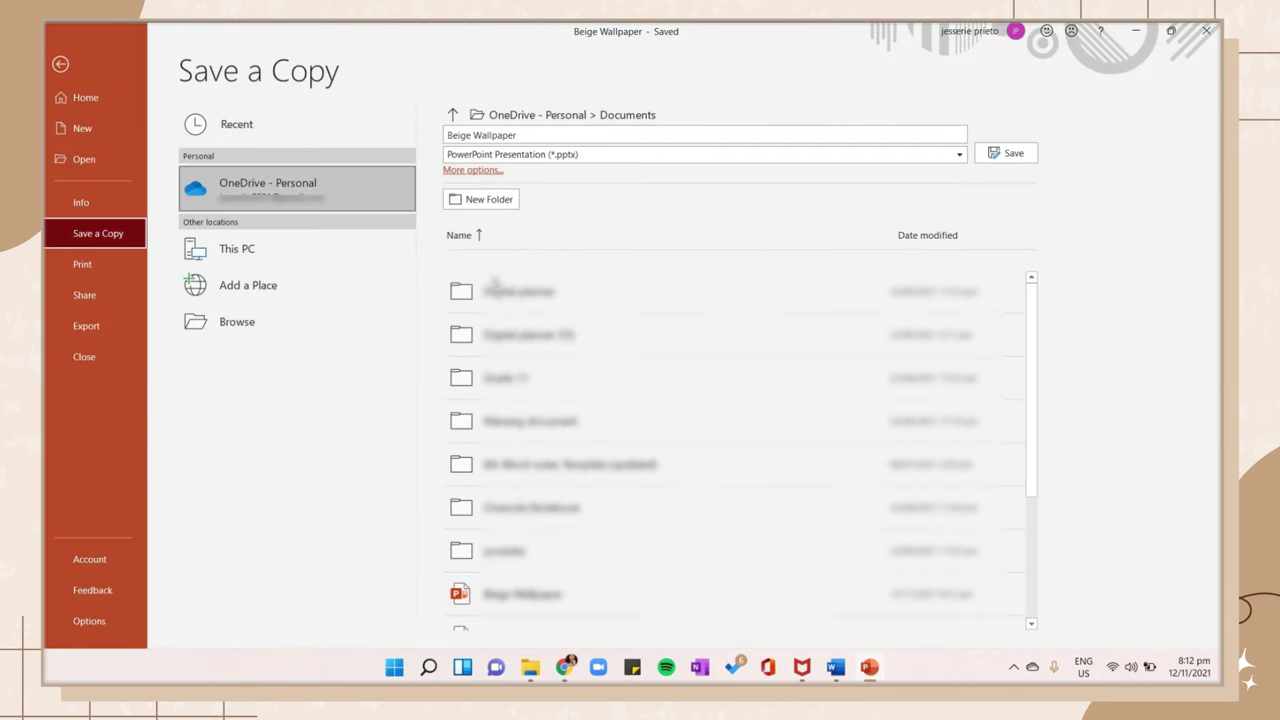
pyautogui.click(281, 252)
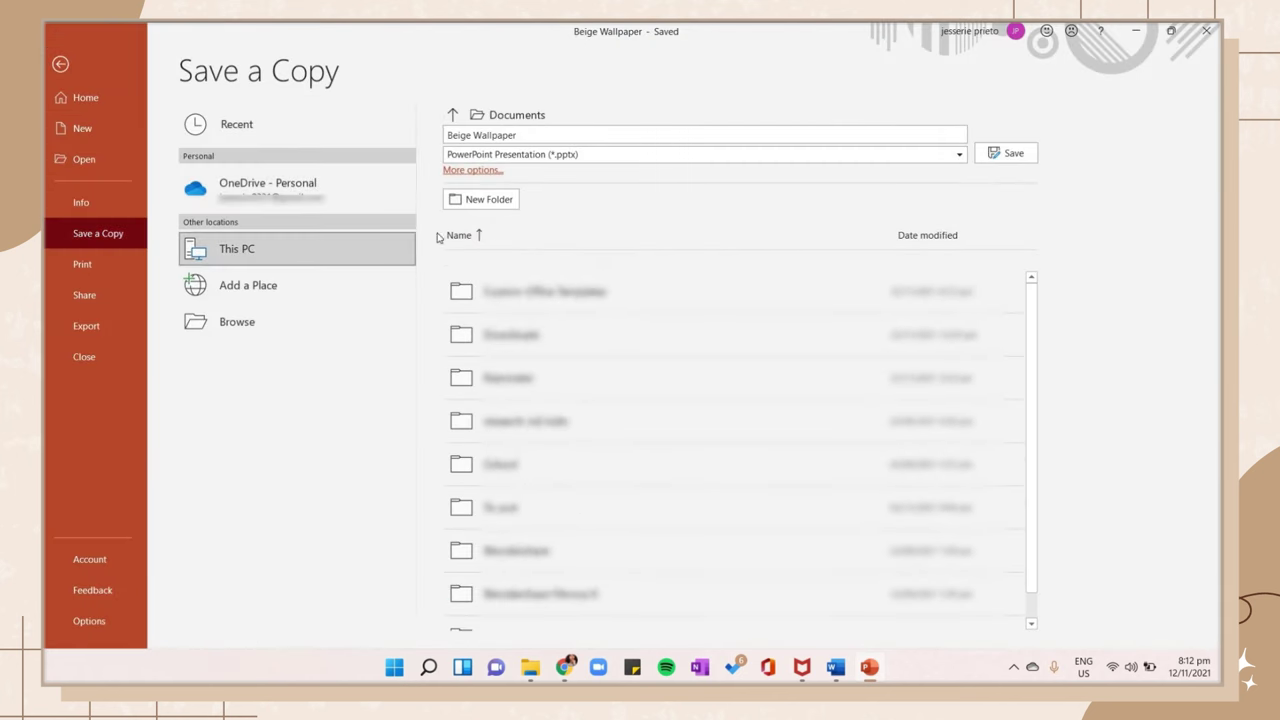
pyautogui.click(237, 318)
pyautogui.click(233, 303)
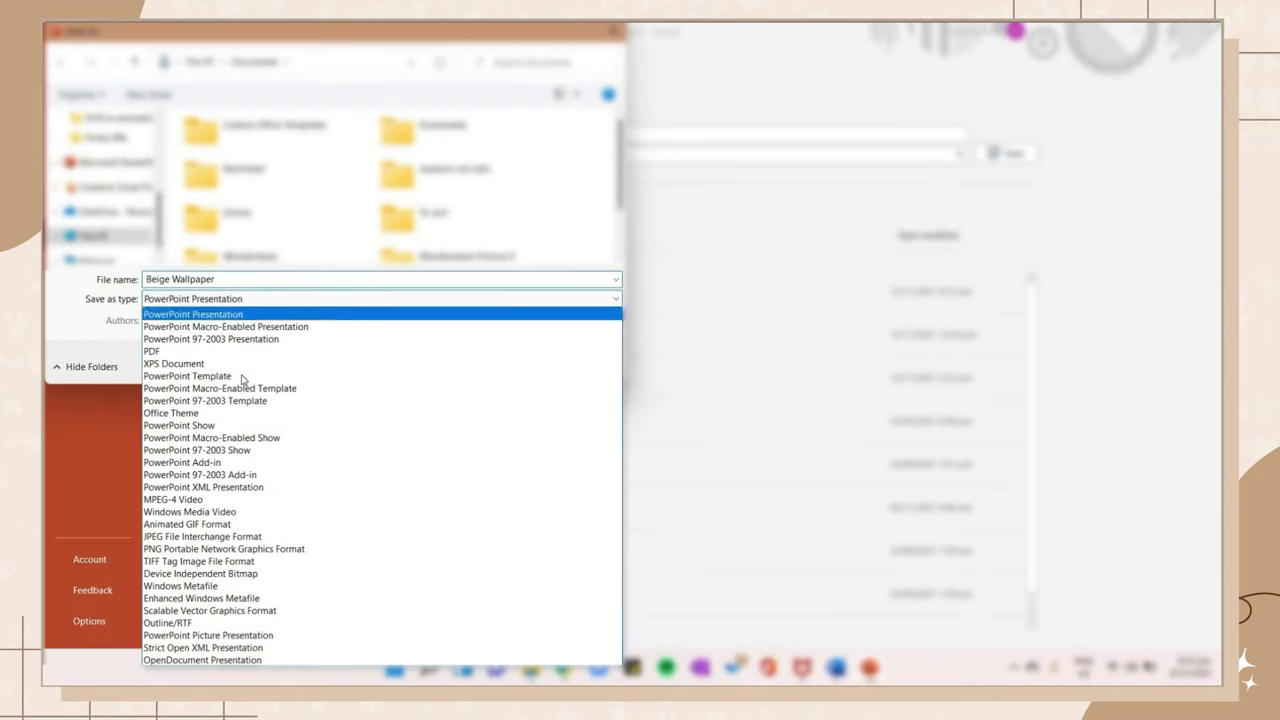
pyautogui.click(220, 549)
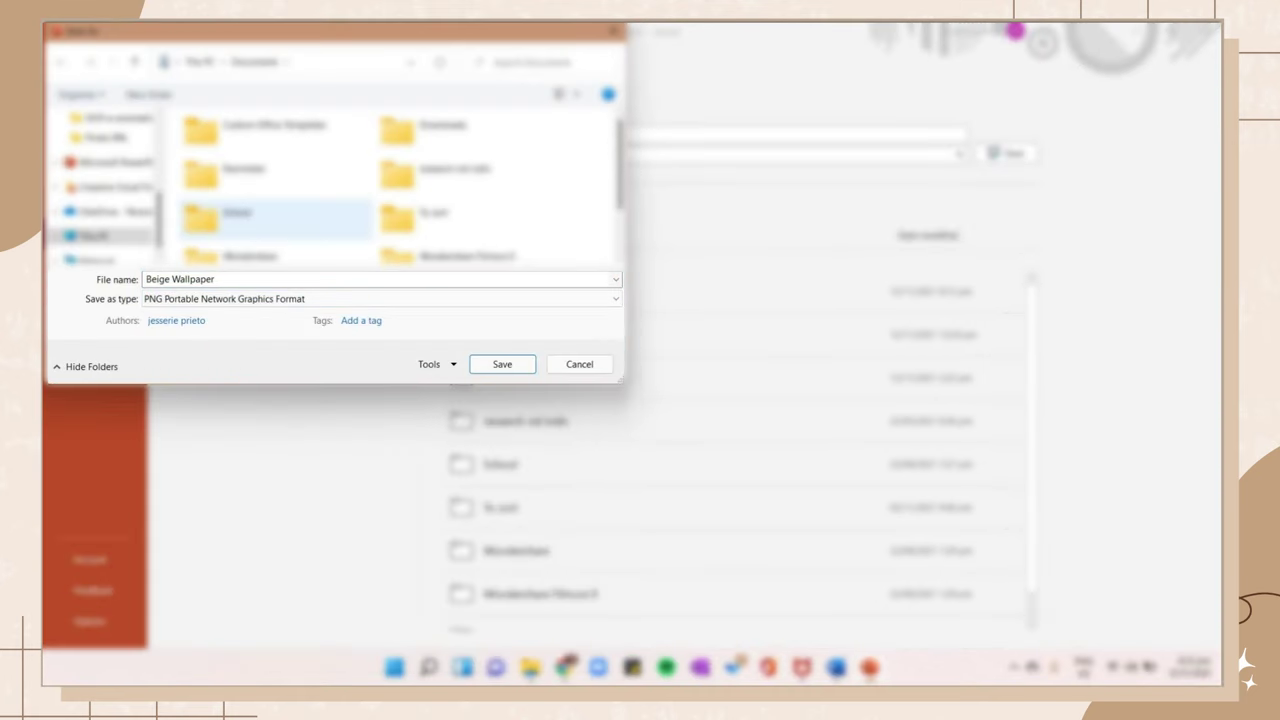
pyautogui.click(479, 369)
pyautogui.press('Return')
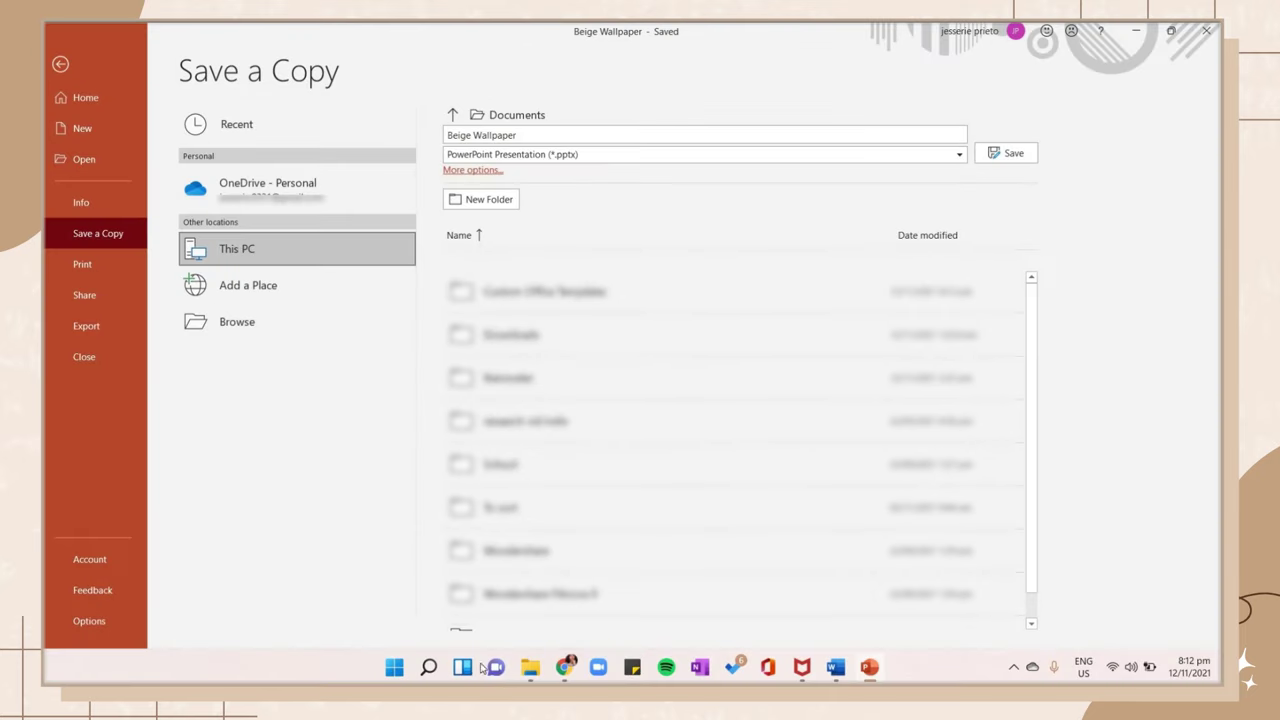
# Step: Open the exported Slide1 image from the Beige Wallpaper folder and inspect its November calendar up close
pyautogui.click(533, 670)
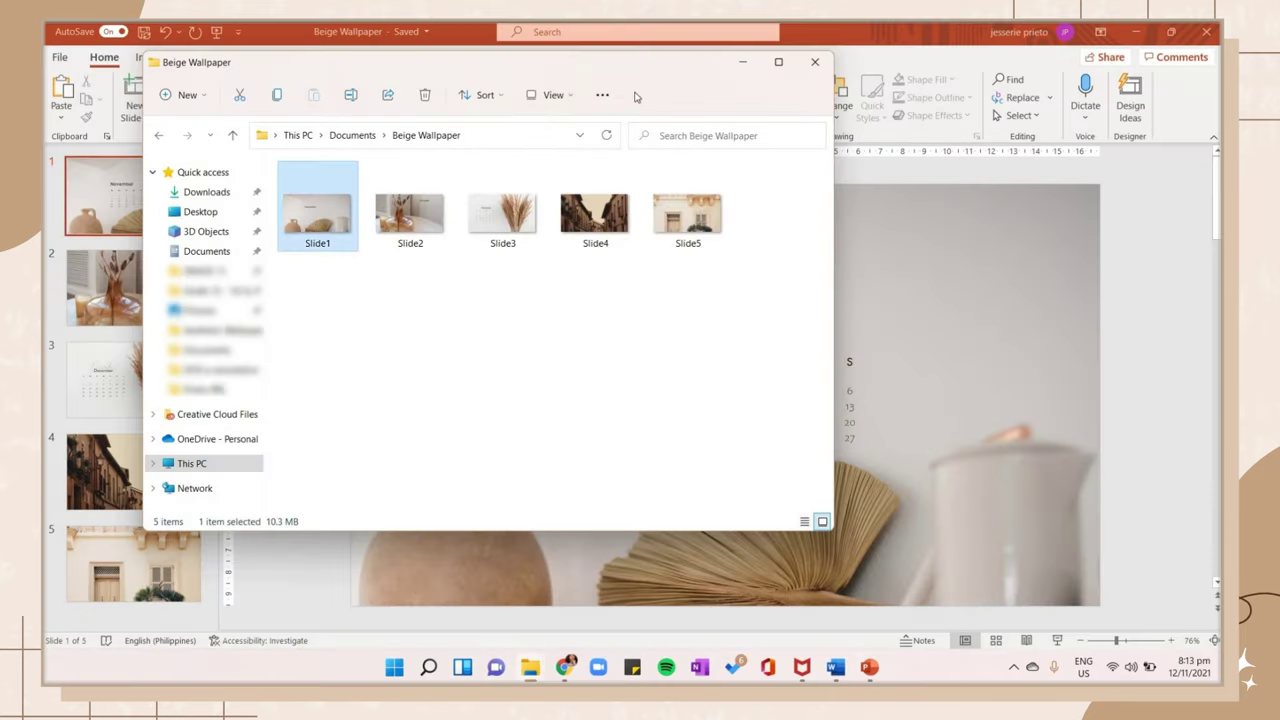
pyautogui.press('Return')
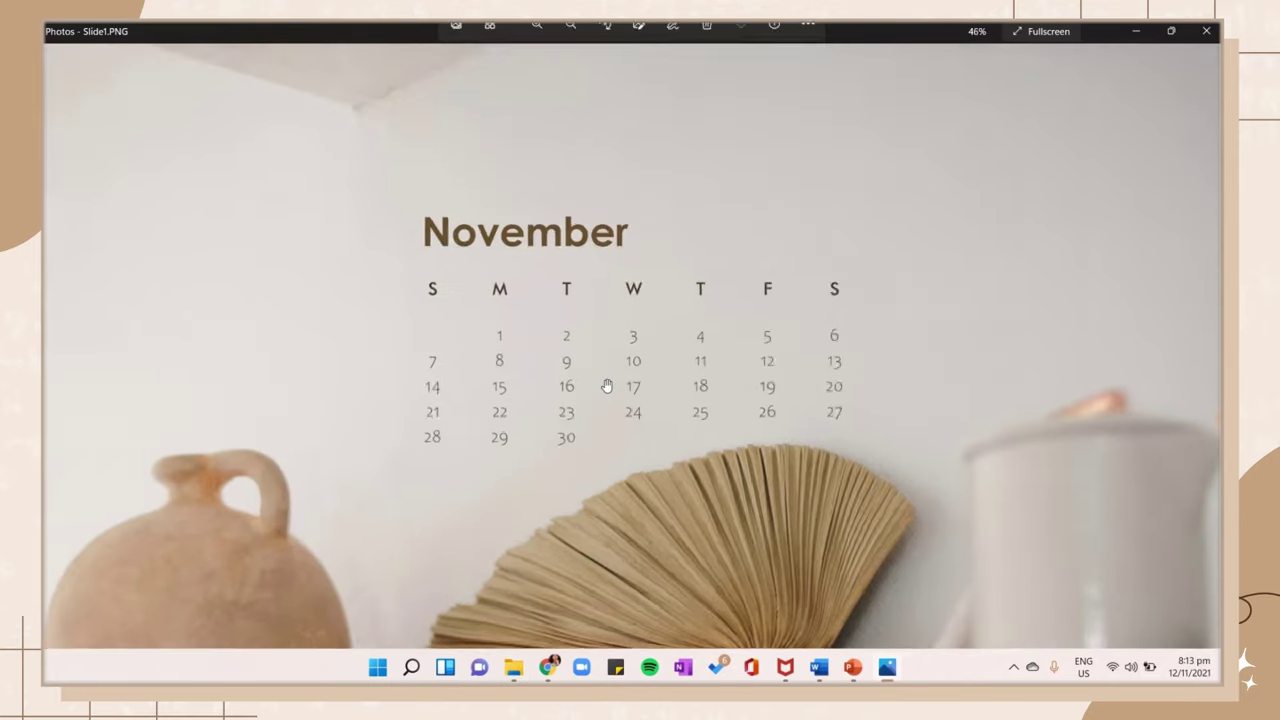
pyautogui.scroll(1, 607, 386)
pyautogui.scroll(3, 607, 386)
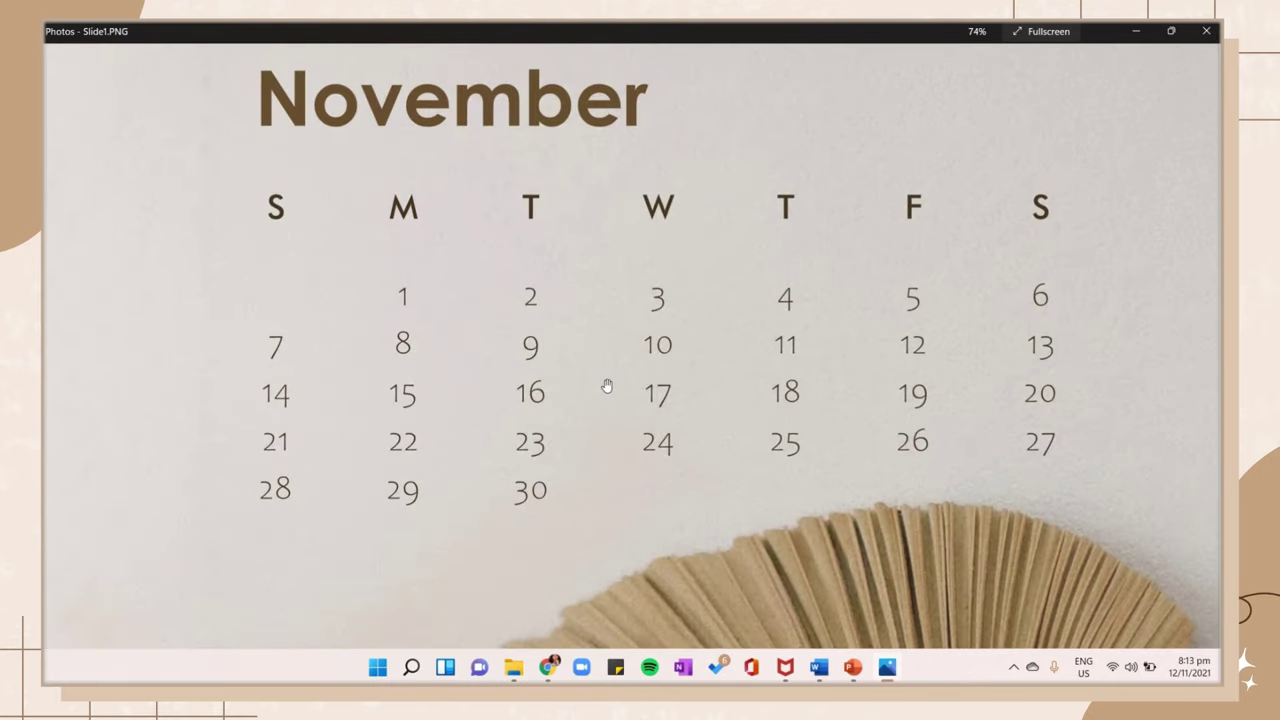
pyautogui.scroll(4, 607, 386)
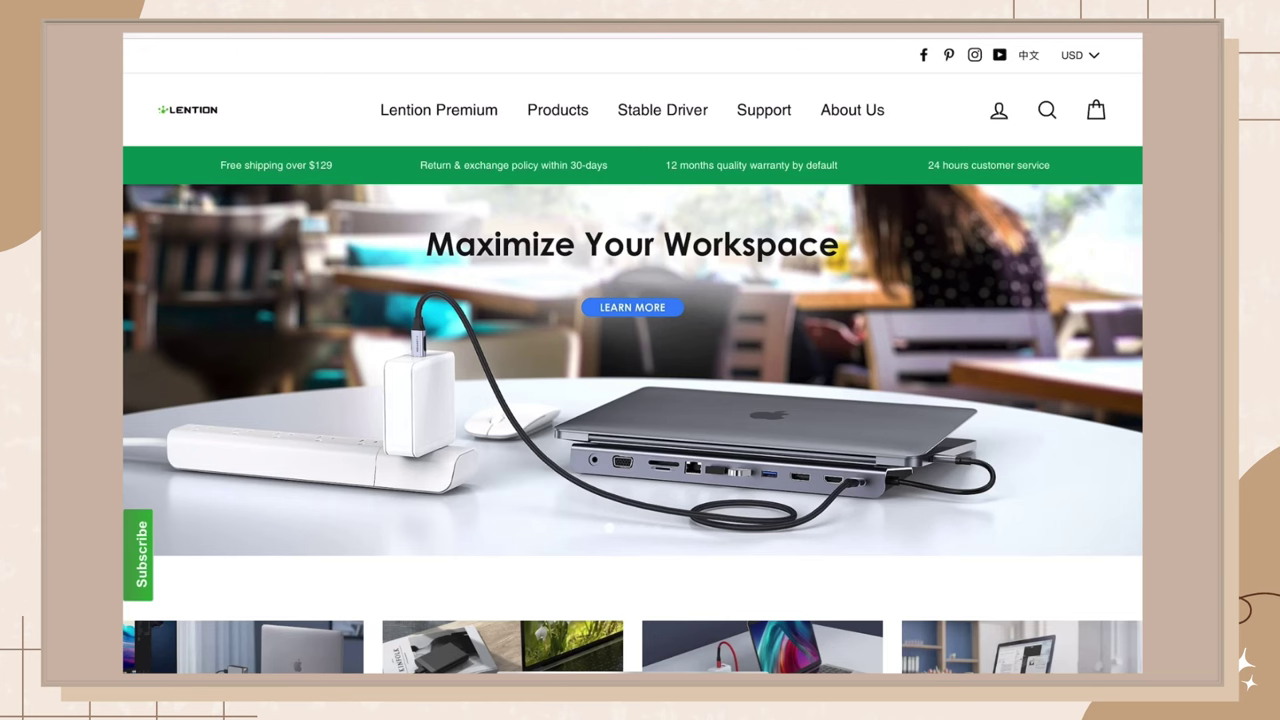
# Step: Browse the Lention online store's home page, featured products and product categories
pyautogui.scroll(-8, 632, 350)
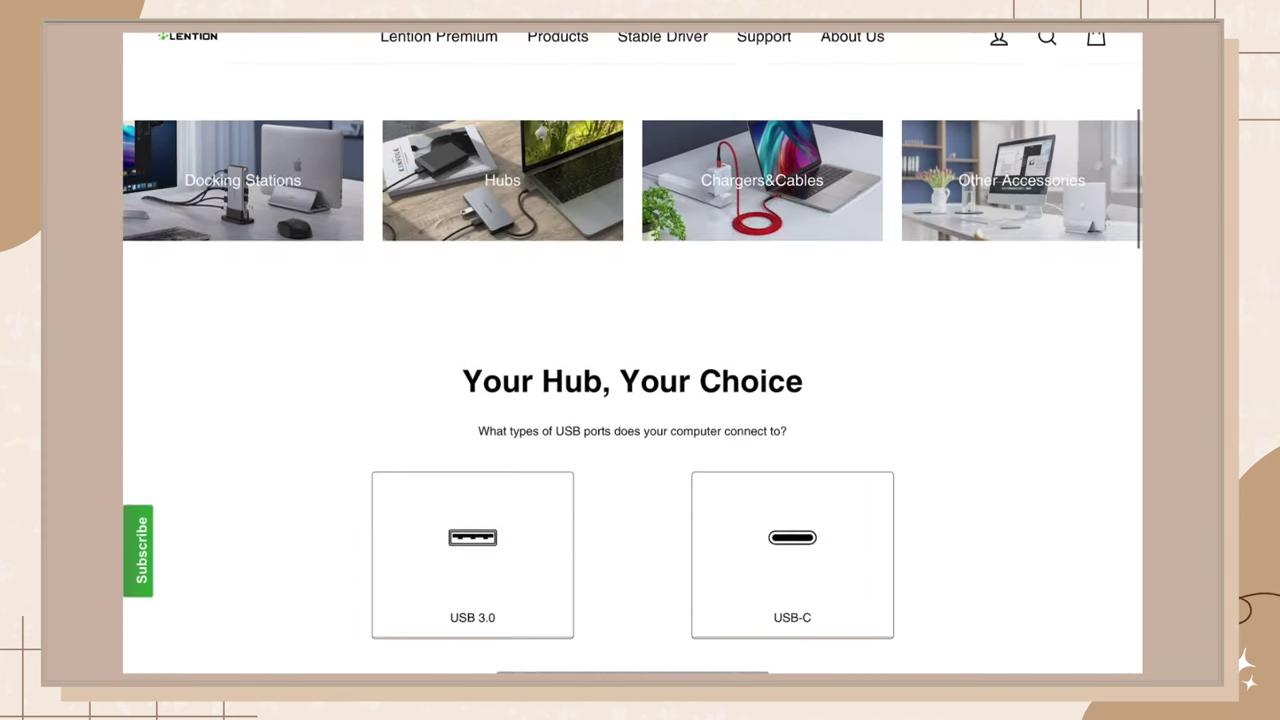
pyautogui.scroll(-5, 632, 373)
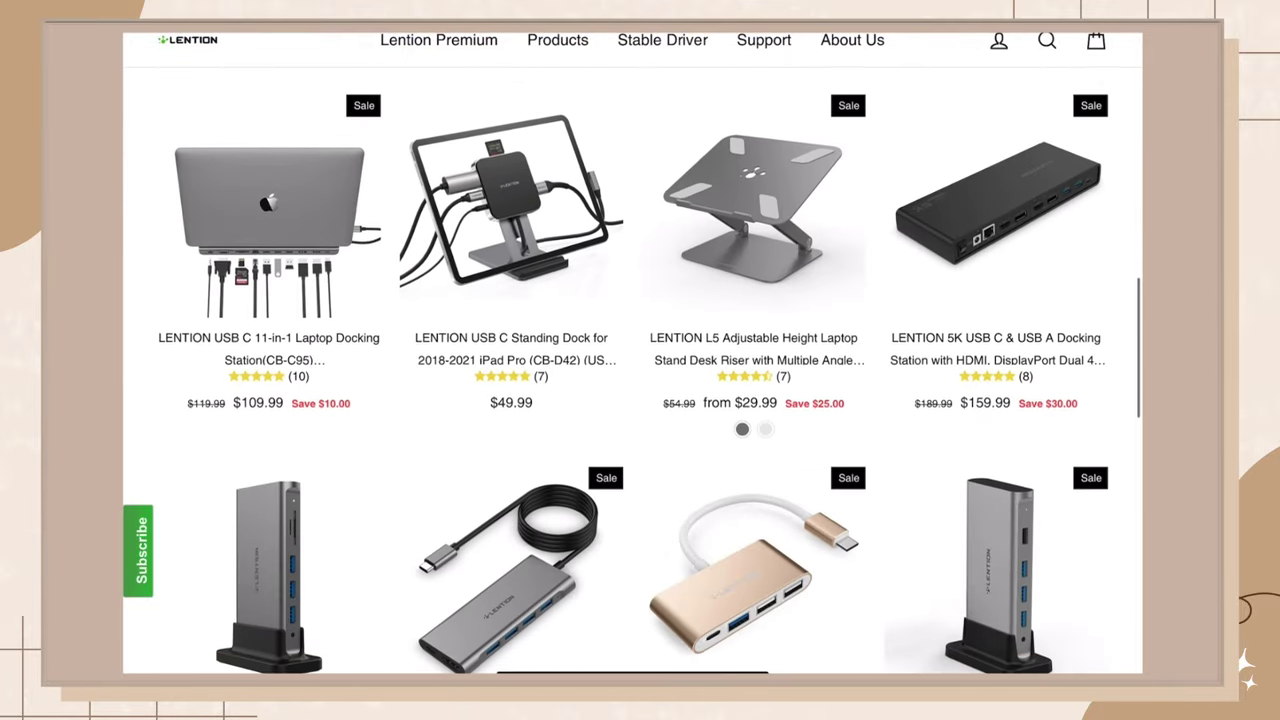
pyautogui.scroll(-6, 632, 373)
pyautogui.scroll(-2, 632, 373)
pyautogui.moveTo(557, 40)
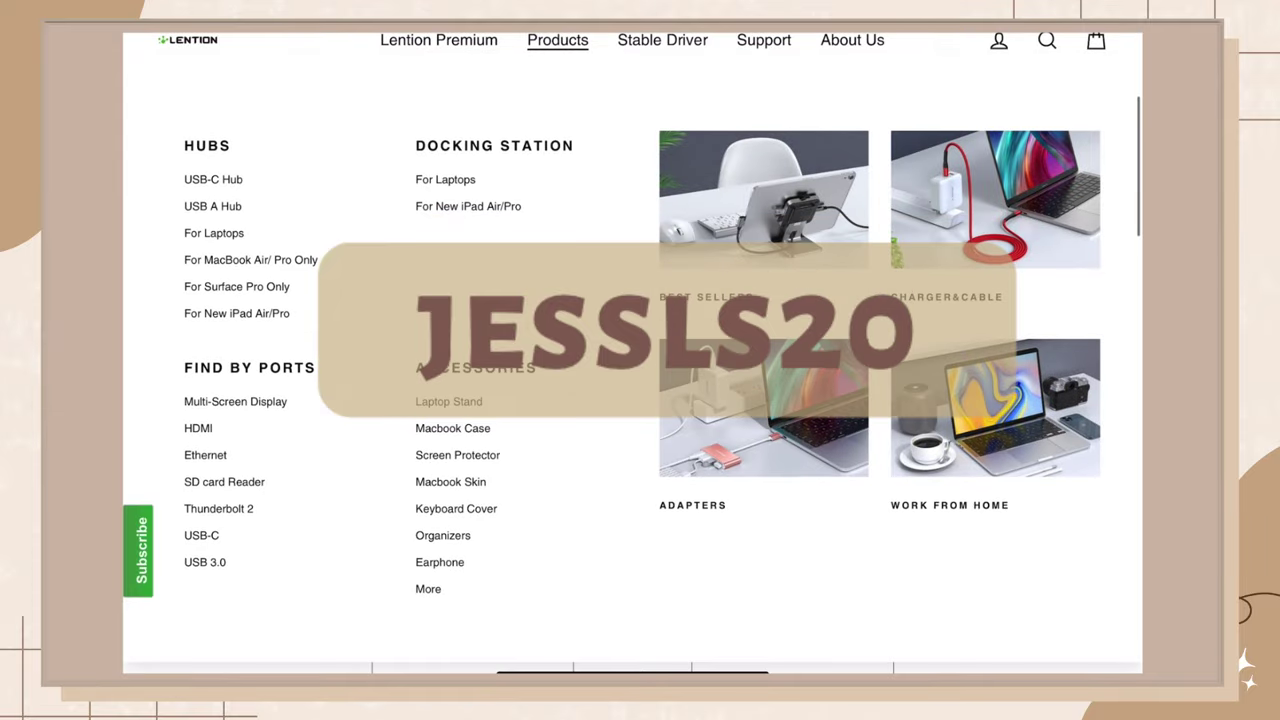
pyautogui.click(763, 240)
pyautogui.scroll(-2, 632, 373)
pyautogui.scroll(-5, 632, 373)
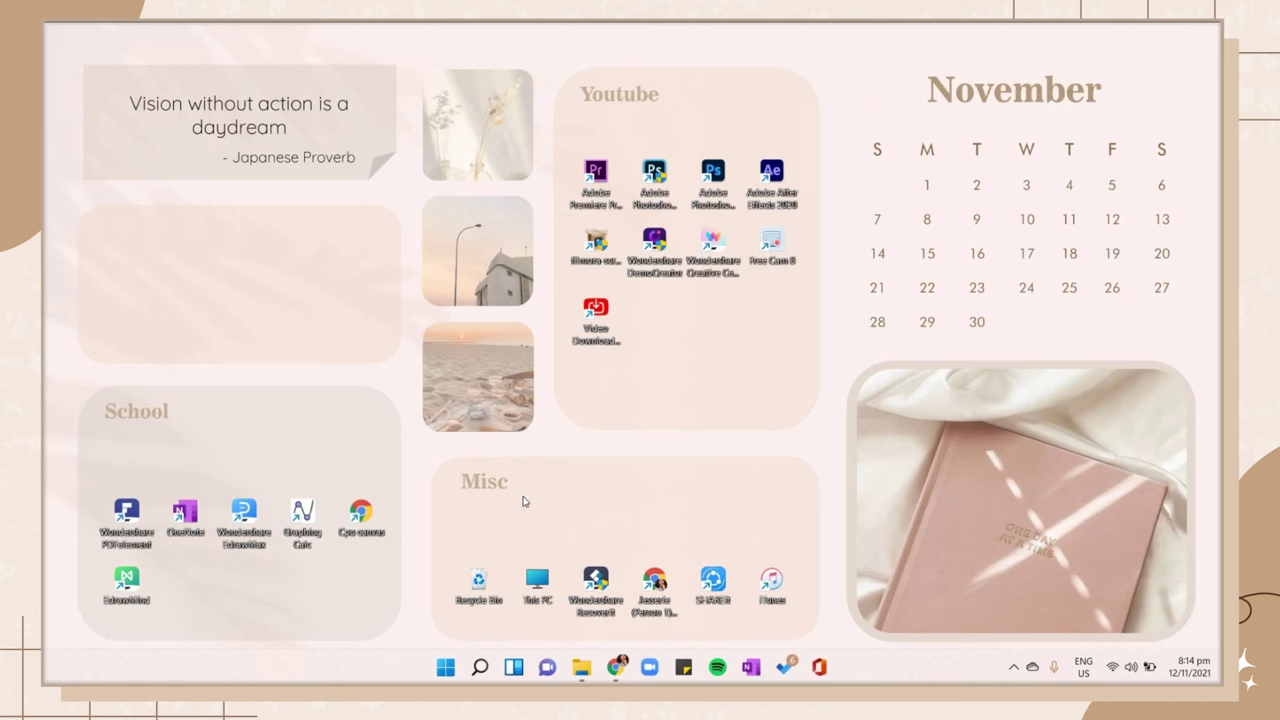
# Step: Set the exported November calendar image as the desktop background picture in the Windows personalization settings
pyautogui.rightClick(522, 501)
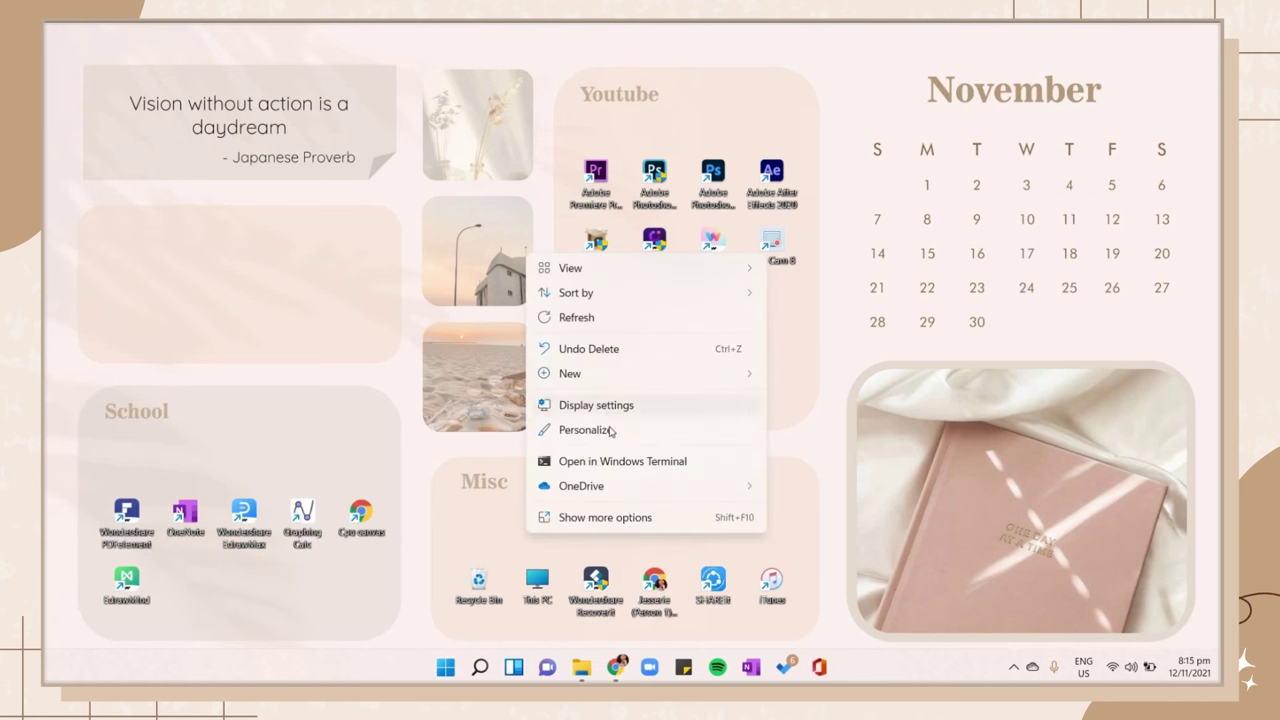
pyautogui.click(580, 429)
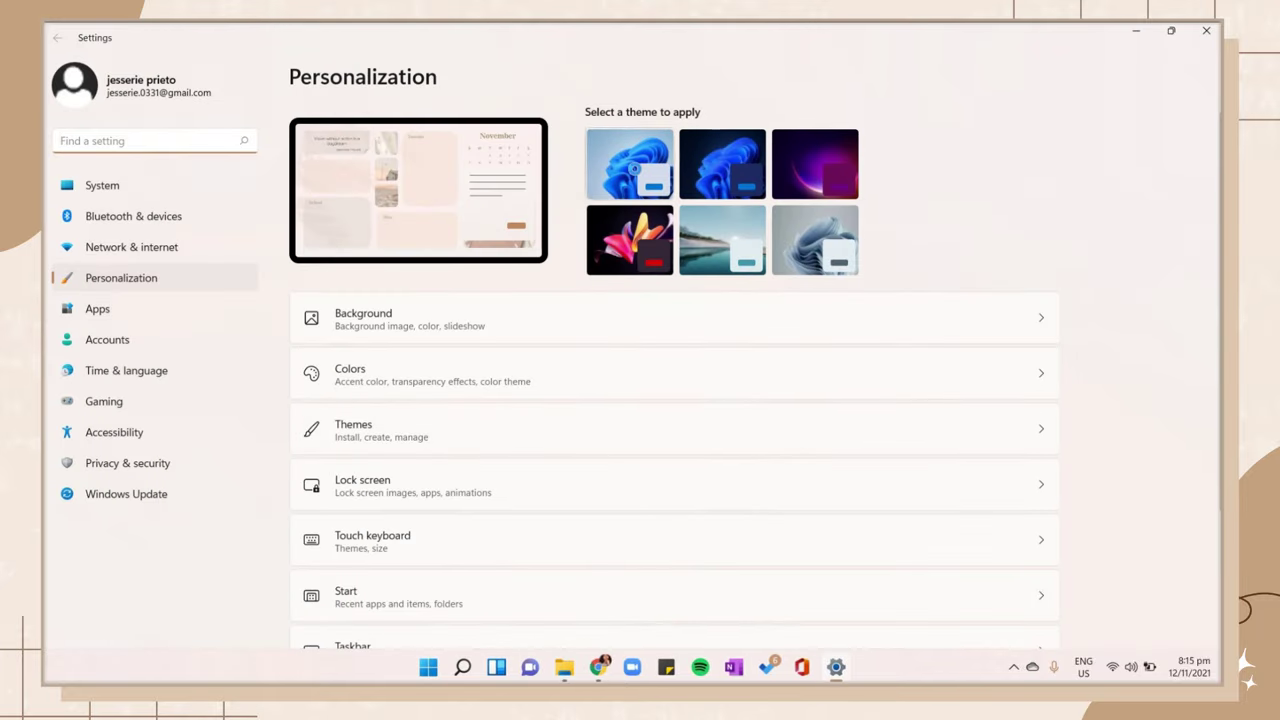
pyautogui.click(382, 326)
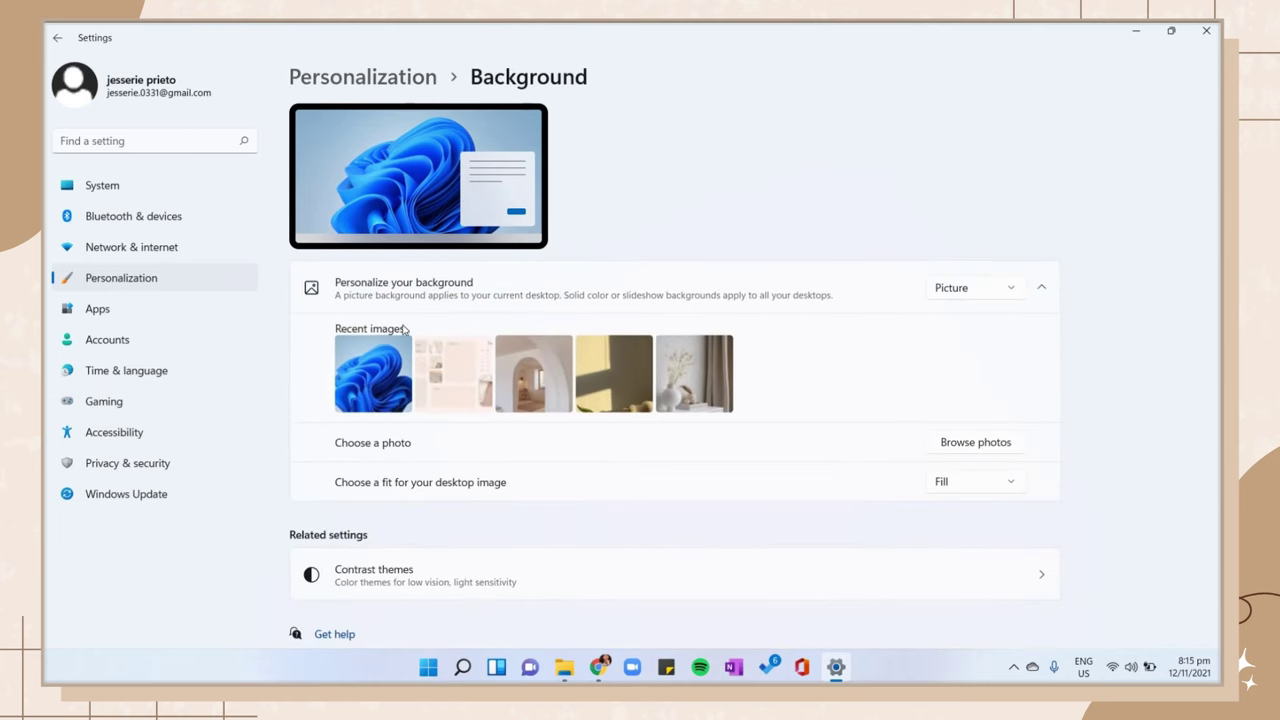
pyautogui.click(951, 446)
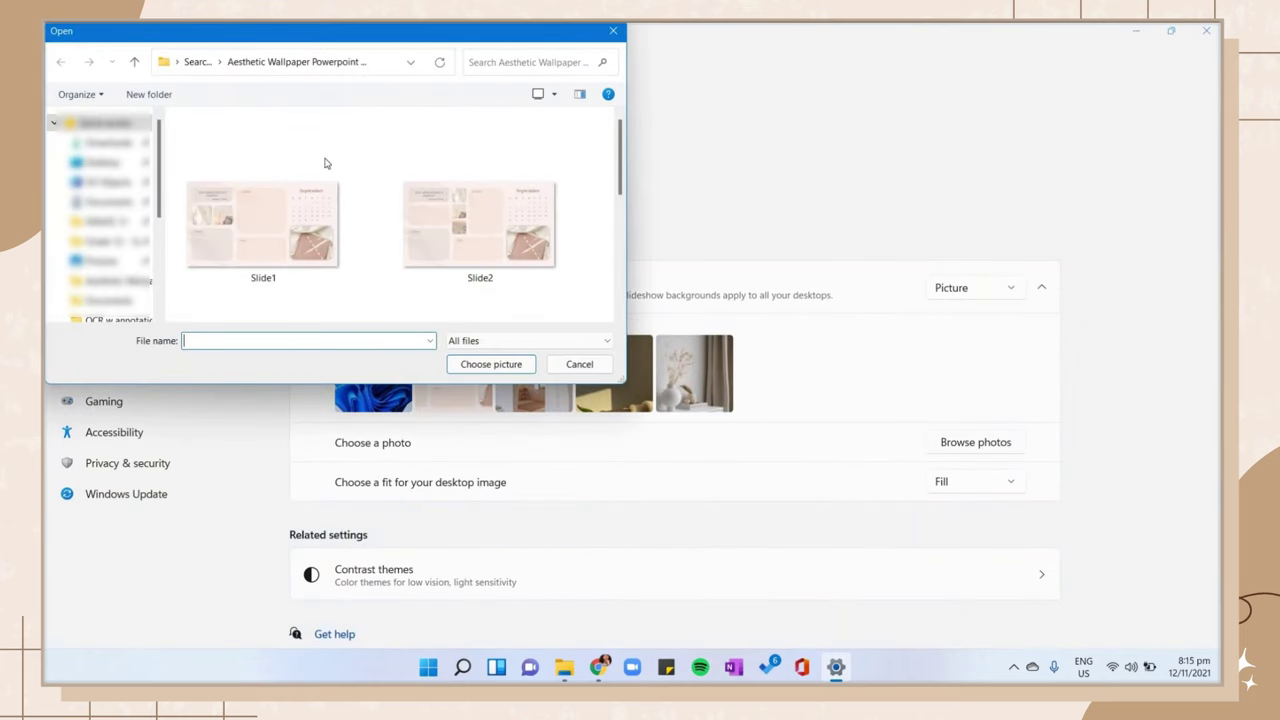
pyautogui.click(106, 189)
pyautogui.doubleClick(212, 170)
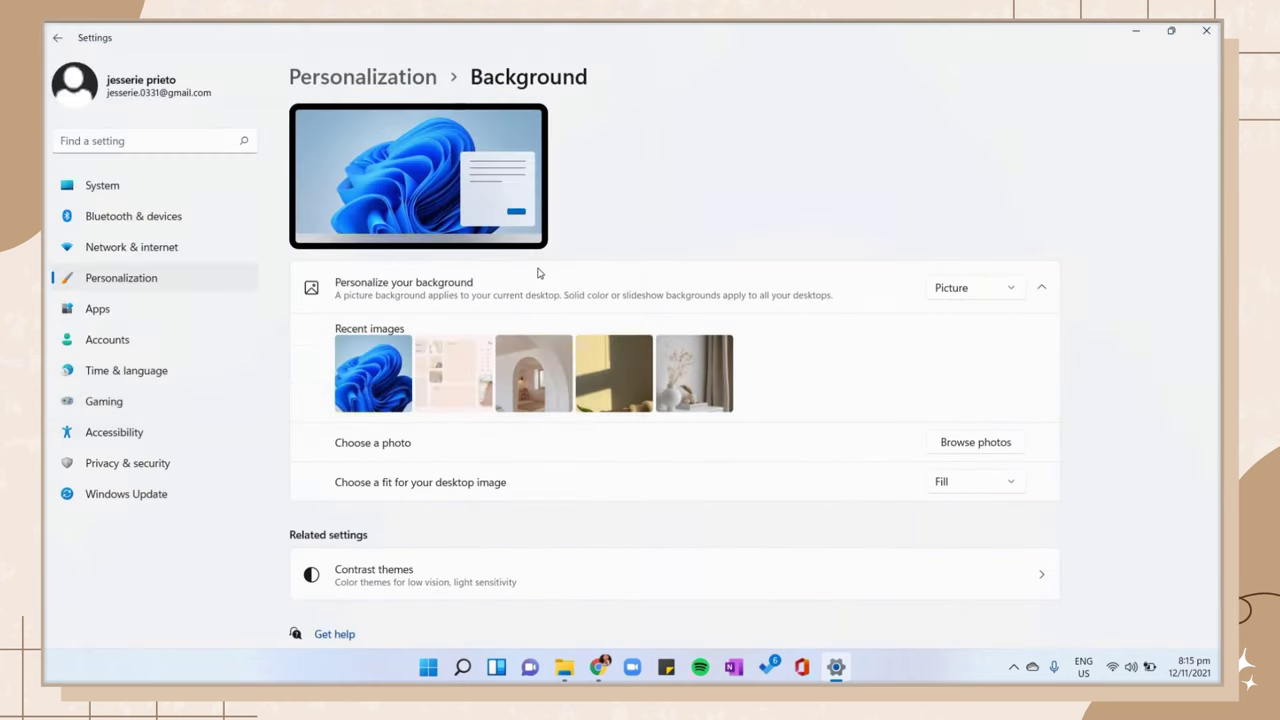
pyautogui.hotkey('alt', 'F4')
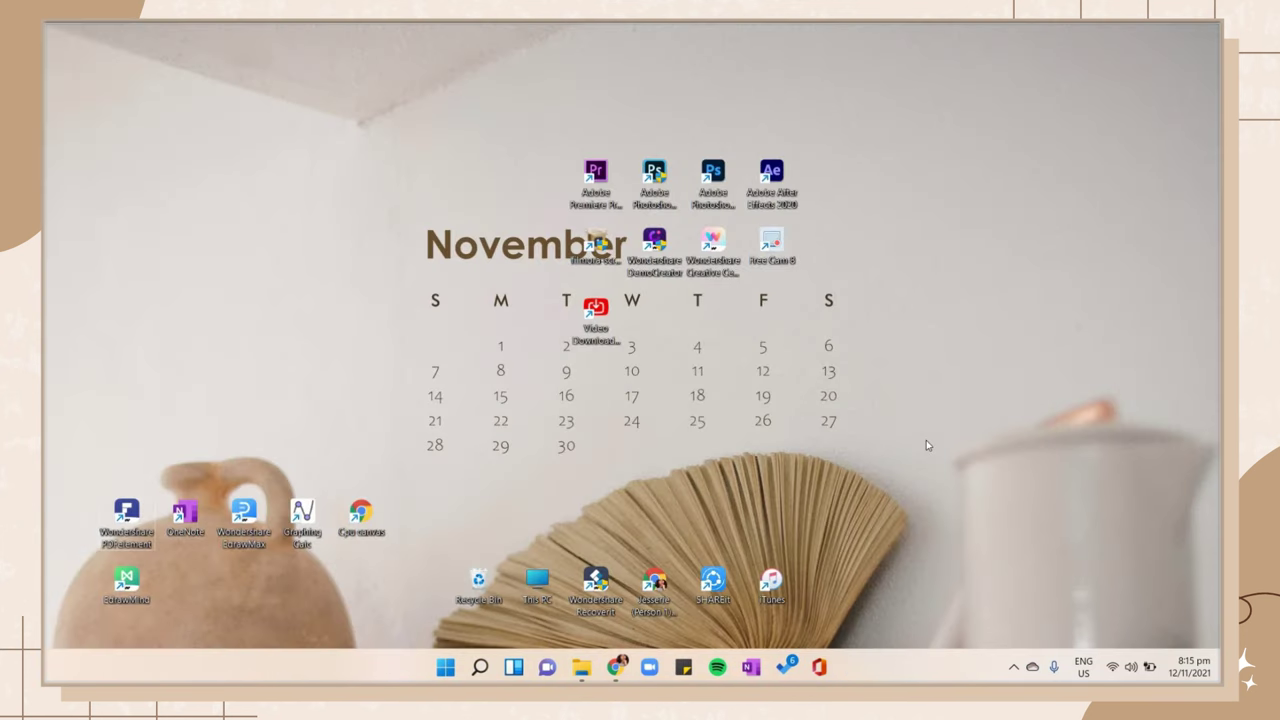
# Step: Move the video and photo editing app shortcuts off the November calendar and hide all desktop icons
pyautogui.moveTo(566, 122); pyautogui.dragTo(886, 376)
pyautogui.click(643, 228)
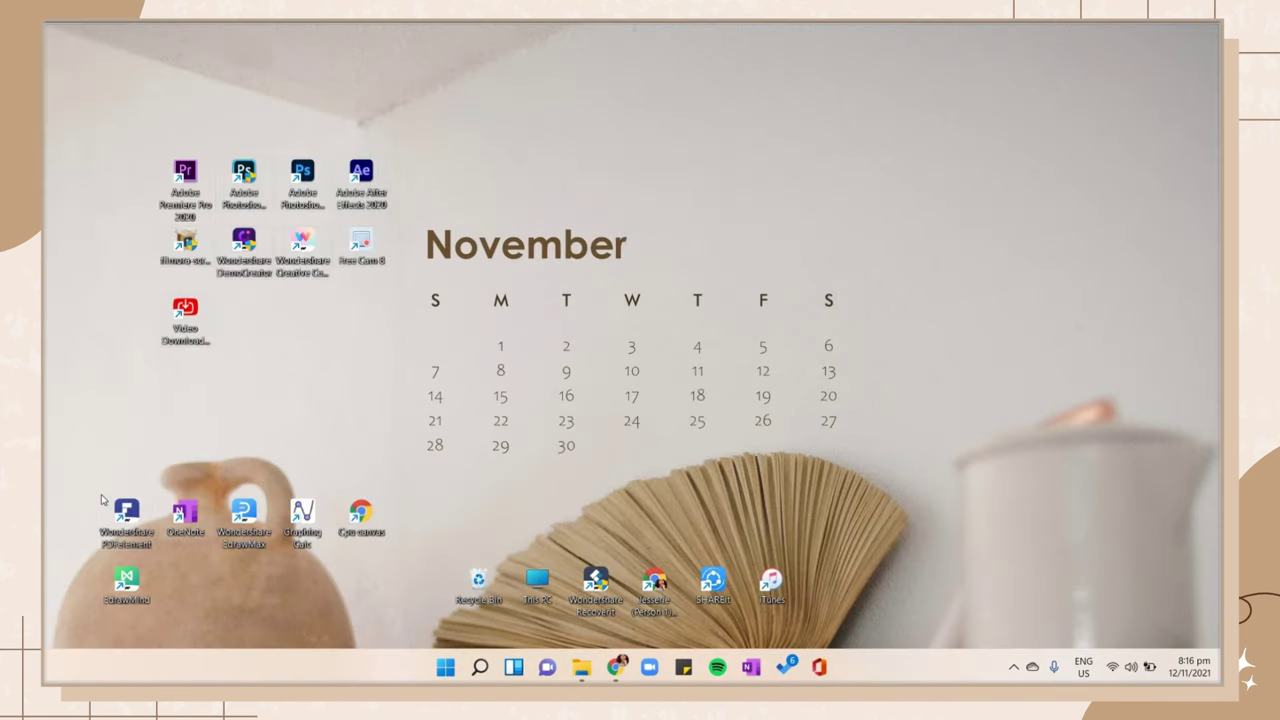
pyautogui.rightClick(808, 114)
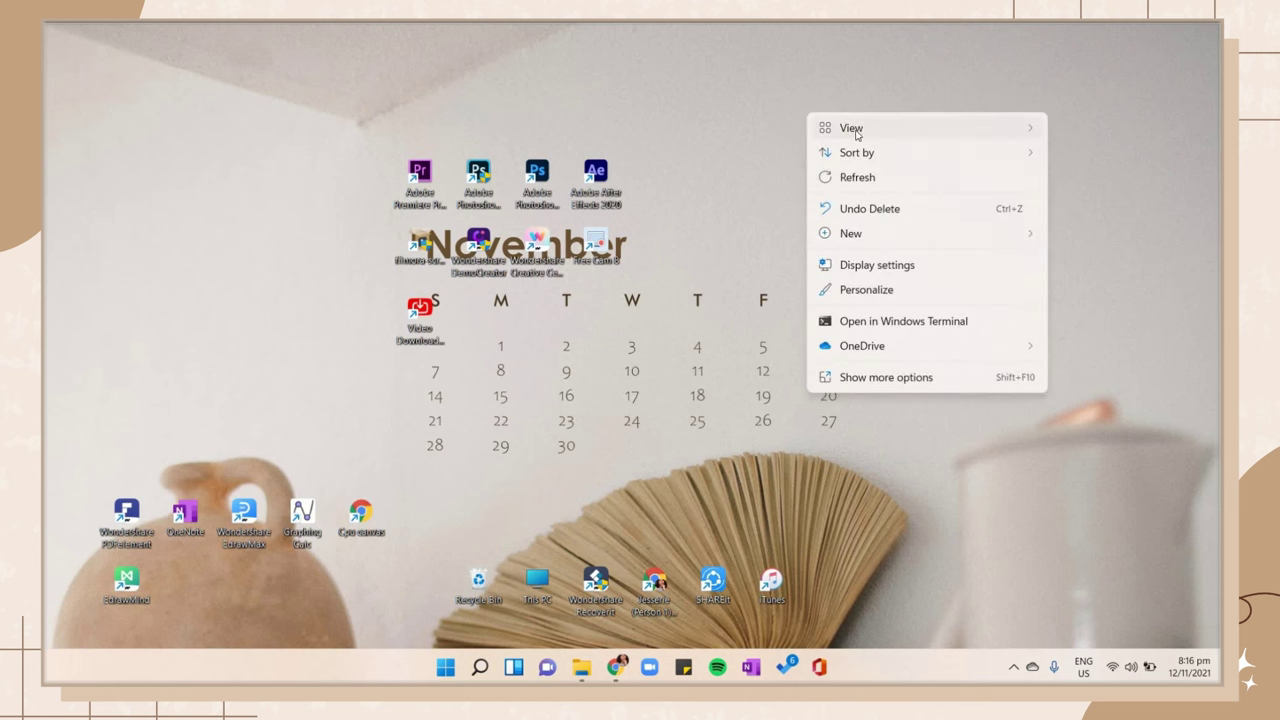
pyautogui.moveTo(856, 134)
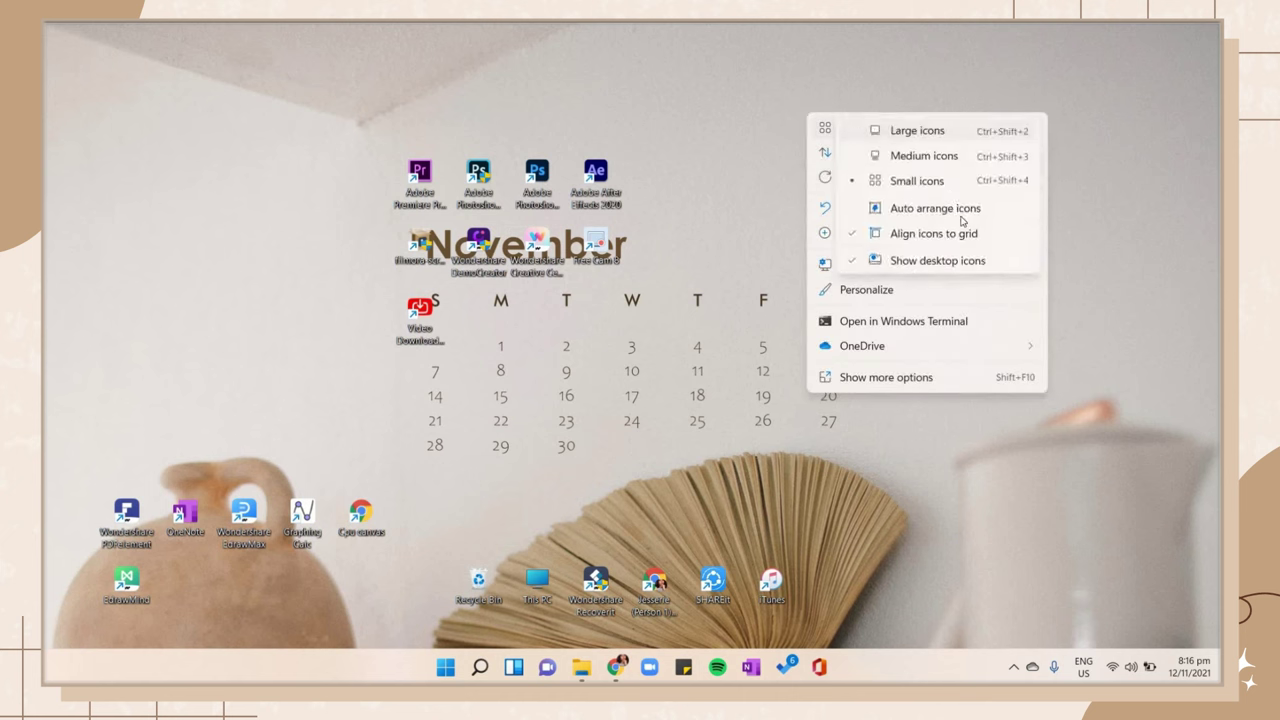
pyautogui.click(851, 263)
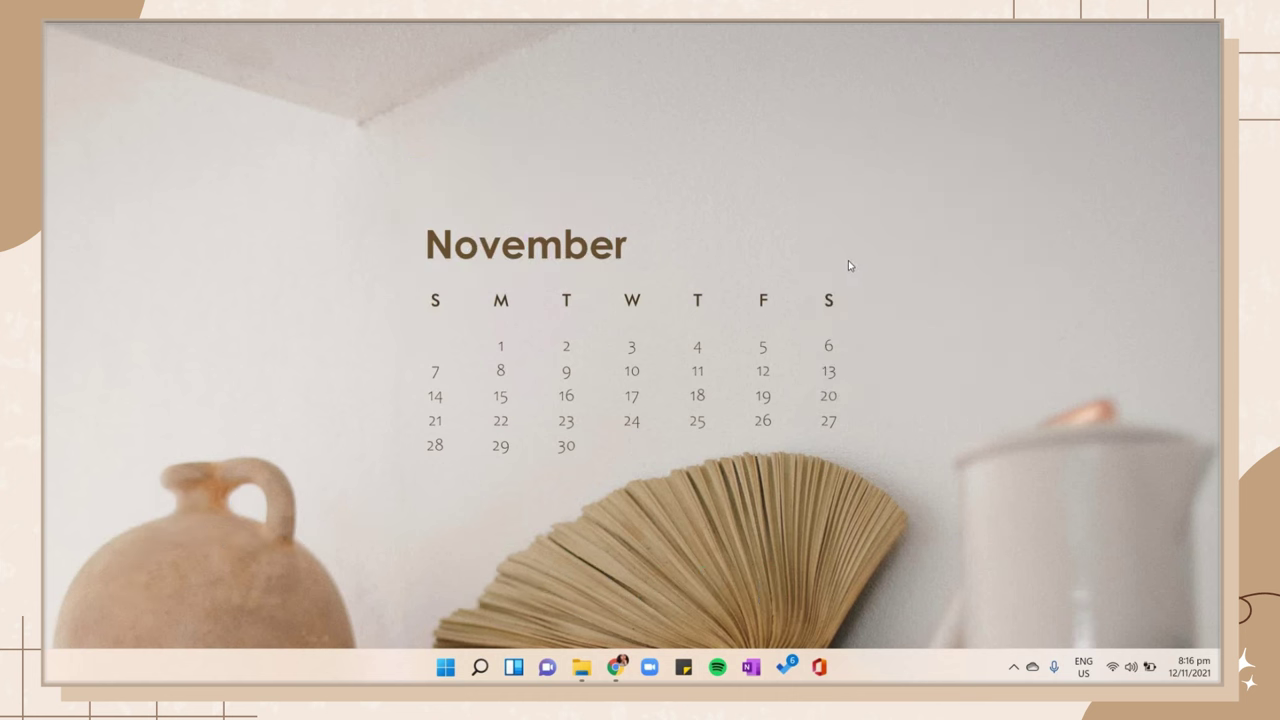
# Step: Turn the display of desktop icons back on
pyautogui.rightClick(848, 261)
pyautogui.moveTo(890, 279)
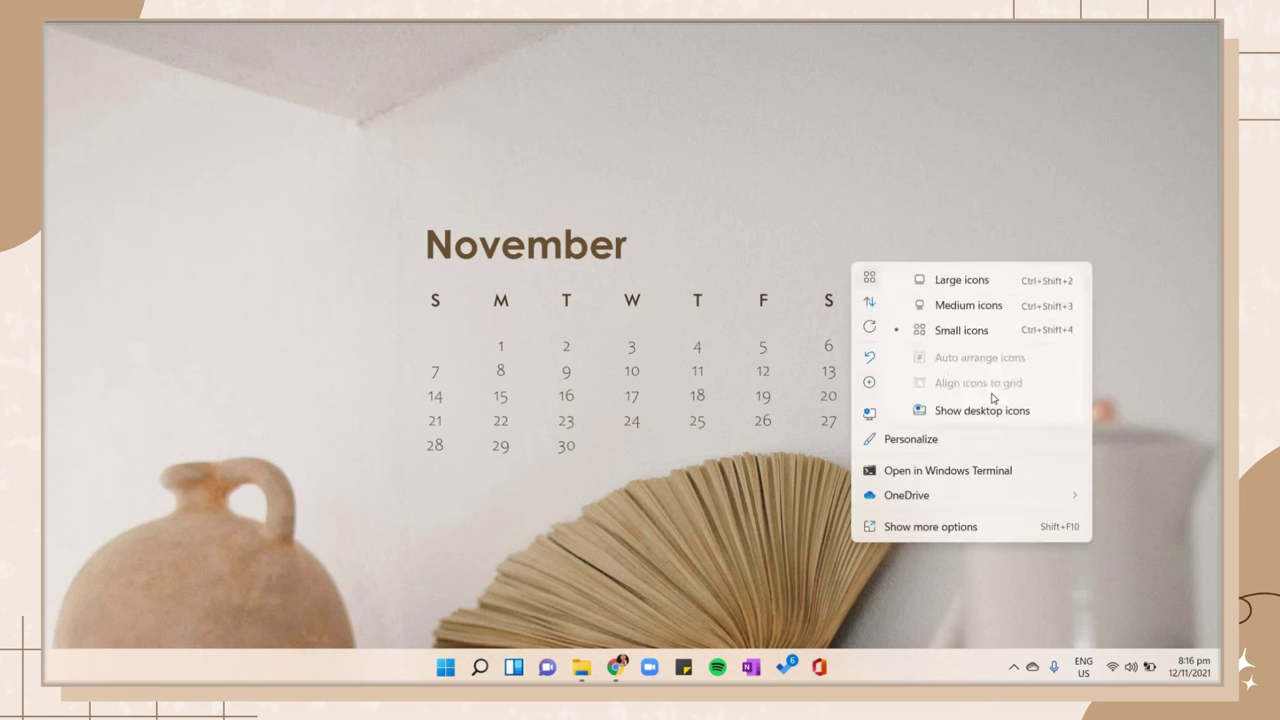
pyautogui.click(904, 412)
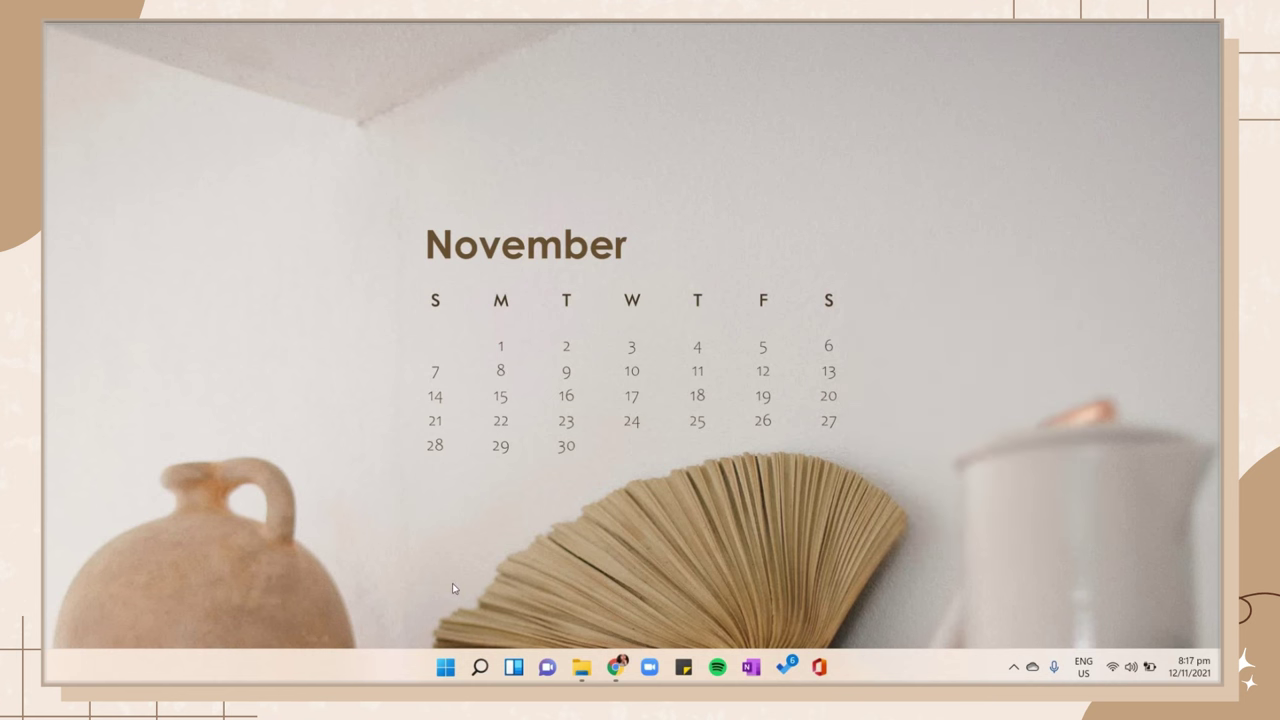
# Step: Turn off the Chat item and toggle the Widgets item in the taskbar settings
pyautogui.rightClick(407, 668)
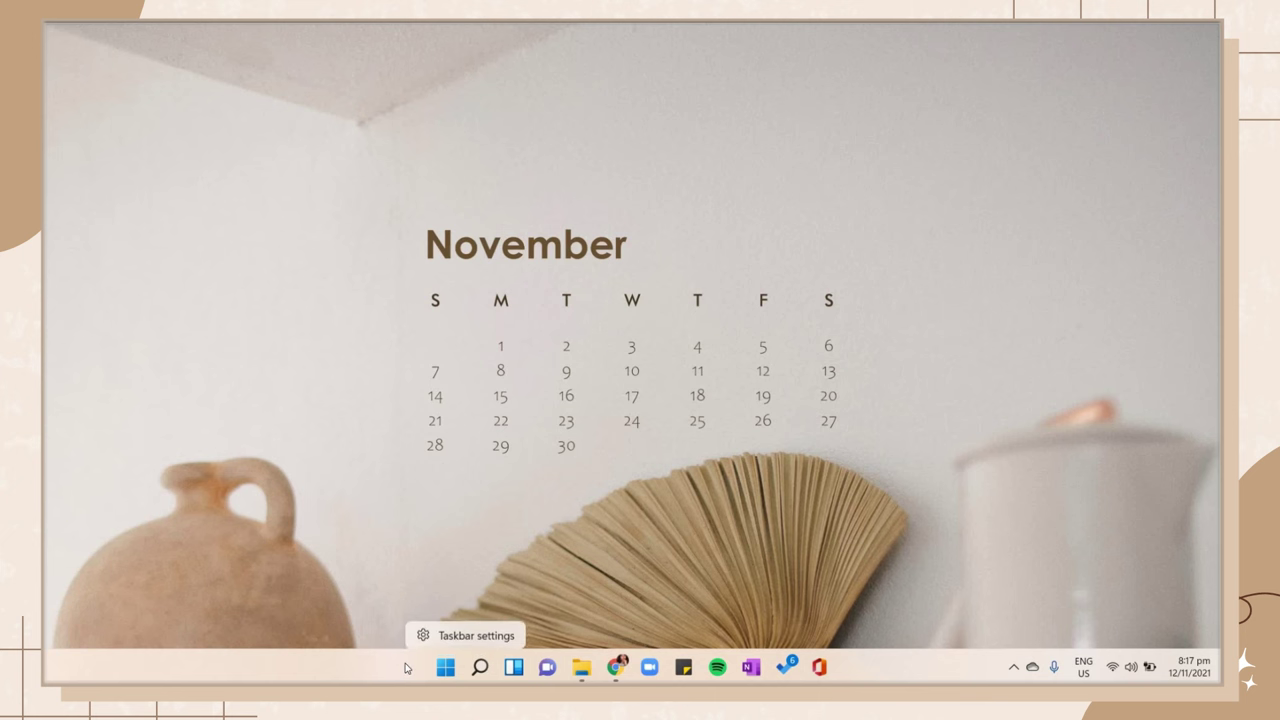
pyautogui.click(455, 633)
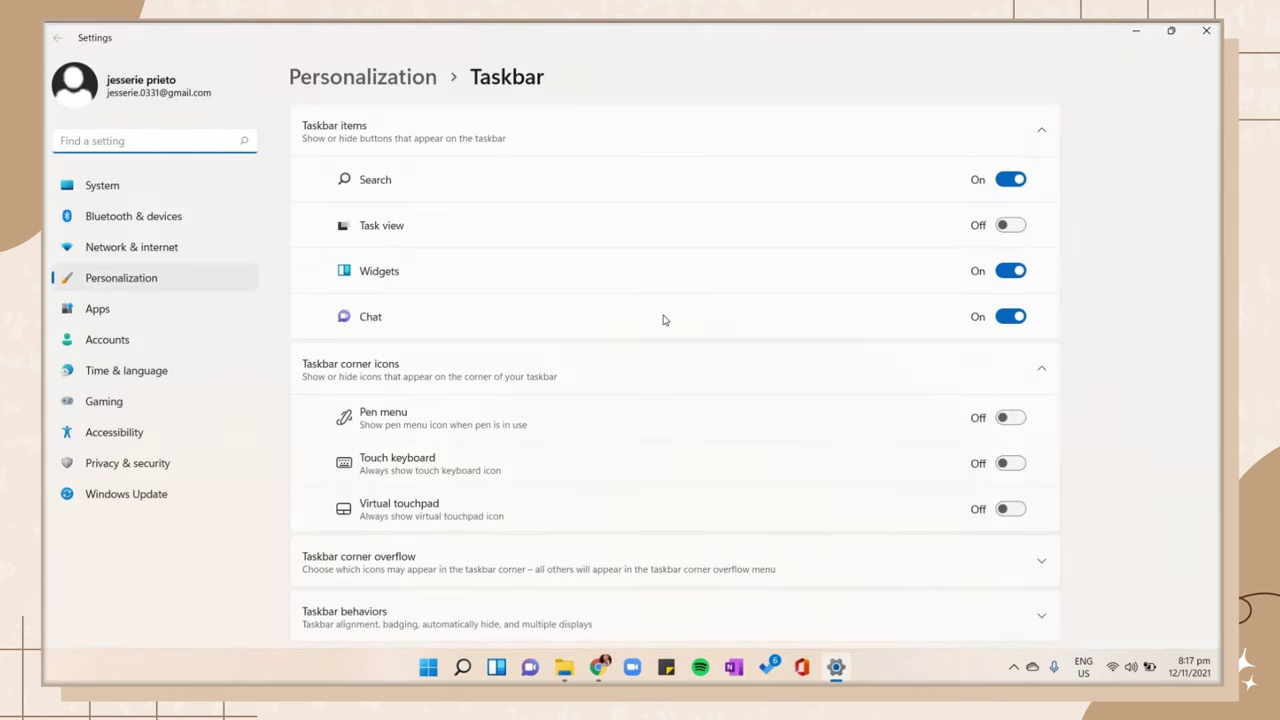
pyautogui.click(1012, 317)
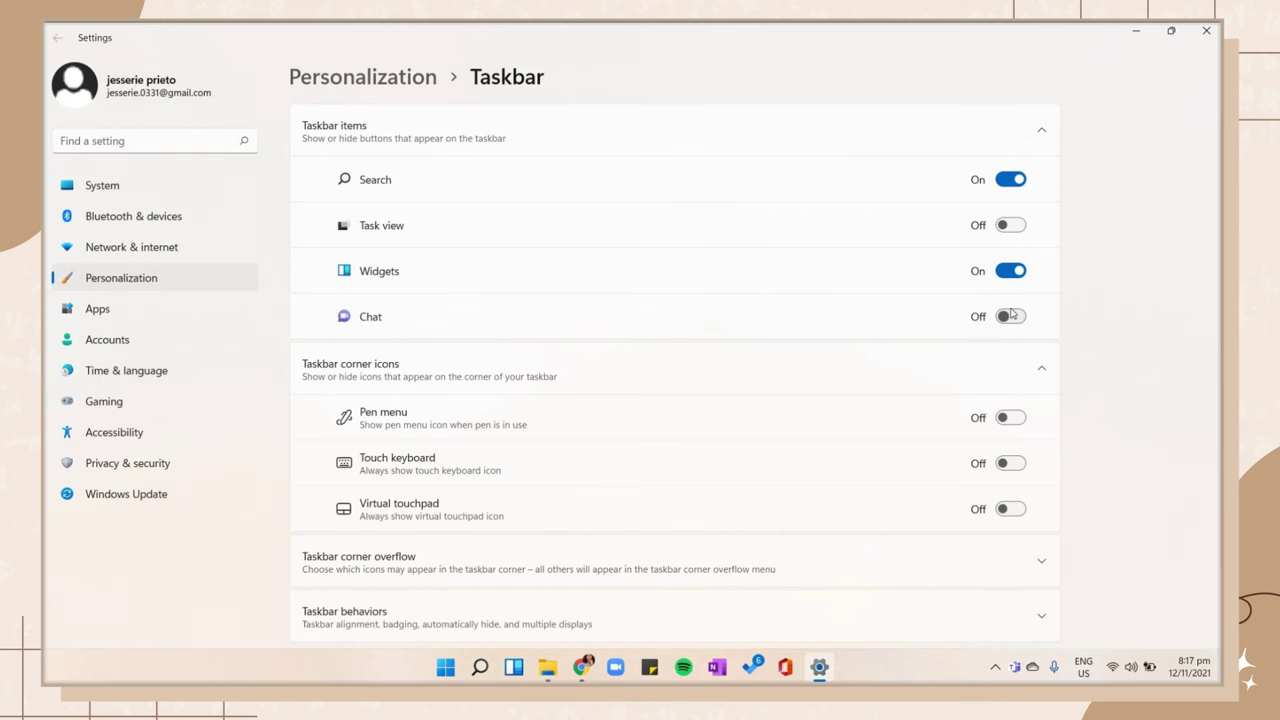
pyautogui.click(1012, 271)
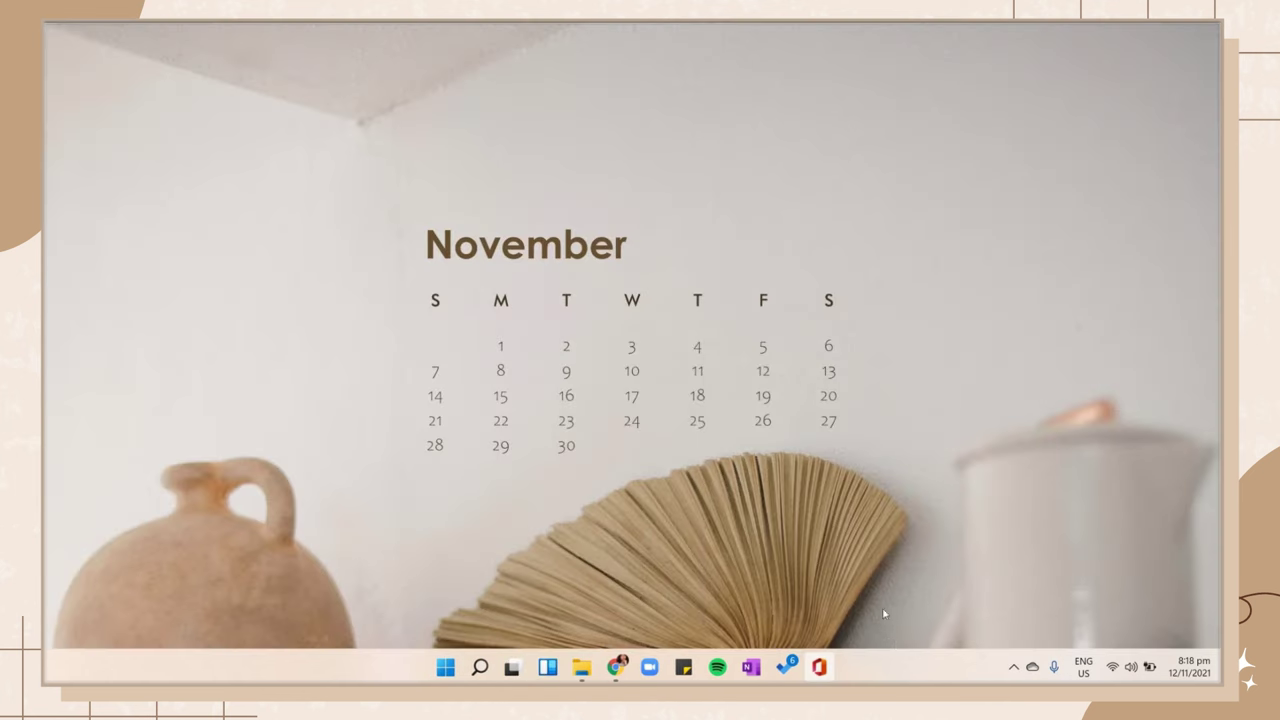
# Step: Unpin Office from the taskbar and enable automatic hiding of the taskbar in its behavior settings
pyautogui.rightClick(819, 666)
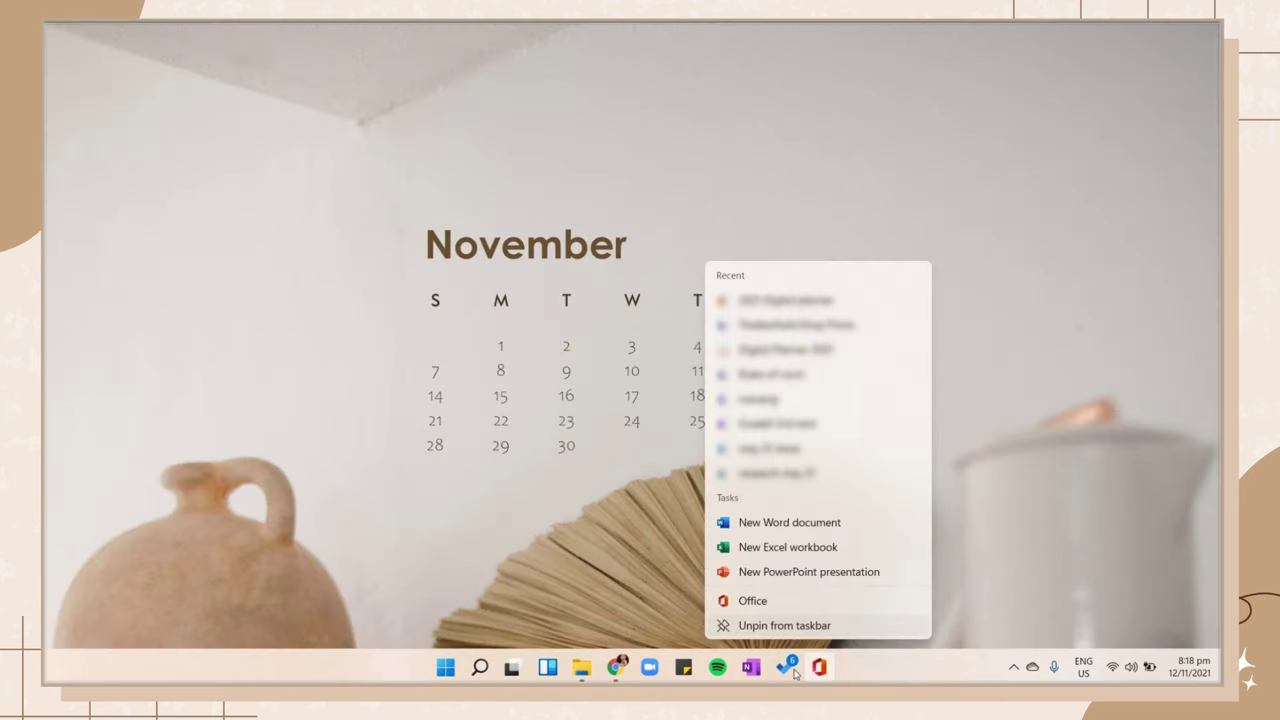
pyautogui.click(784, 625)
pyautogui.rightClick(896, 680)
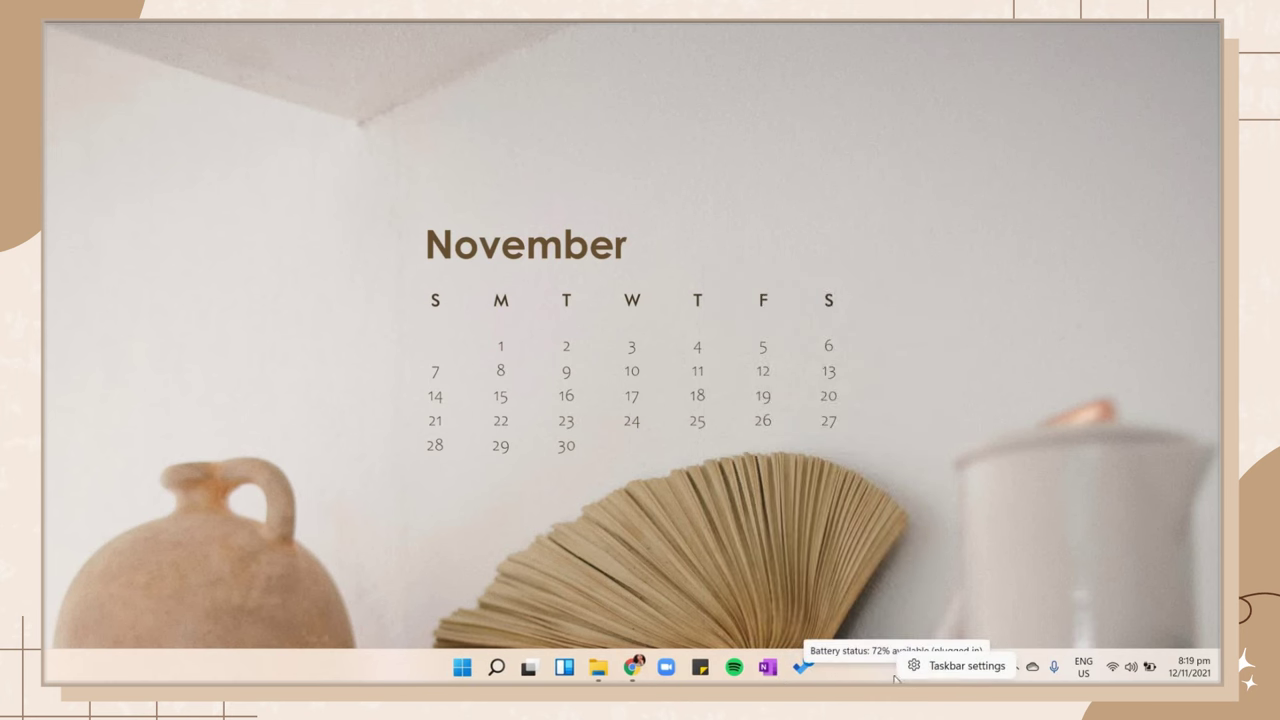
pyautogui.click(935, 664)
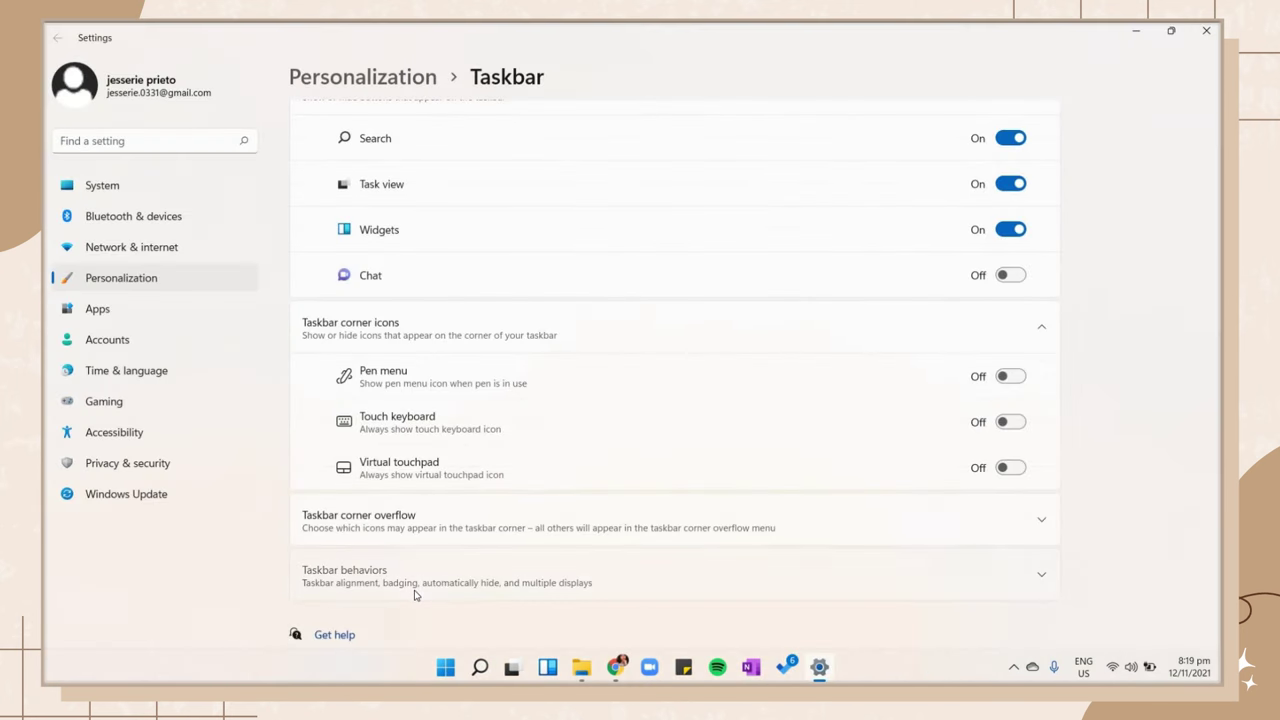
pyautogui.click(415, 590)
pyautogui.click(343, 423)
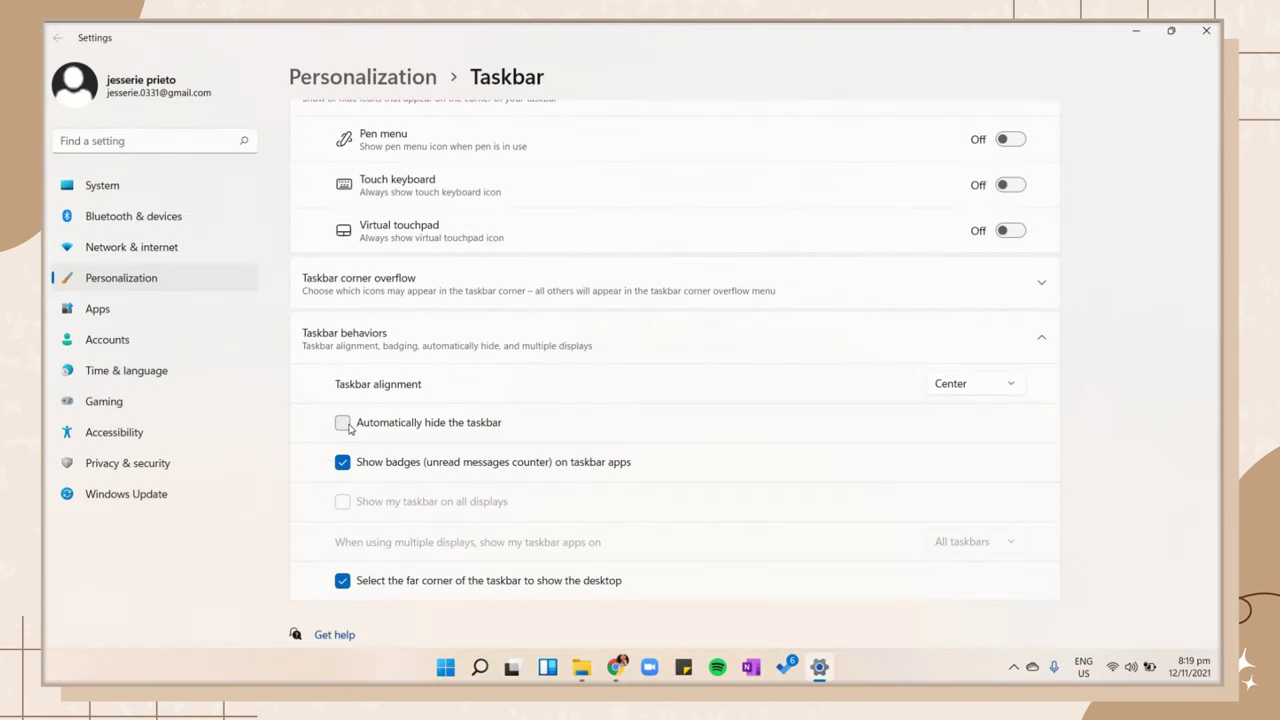
pyautogui.click(343, 423)
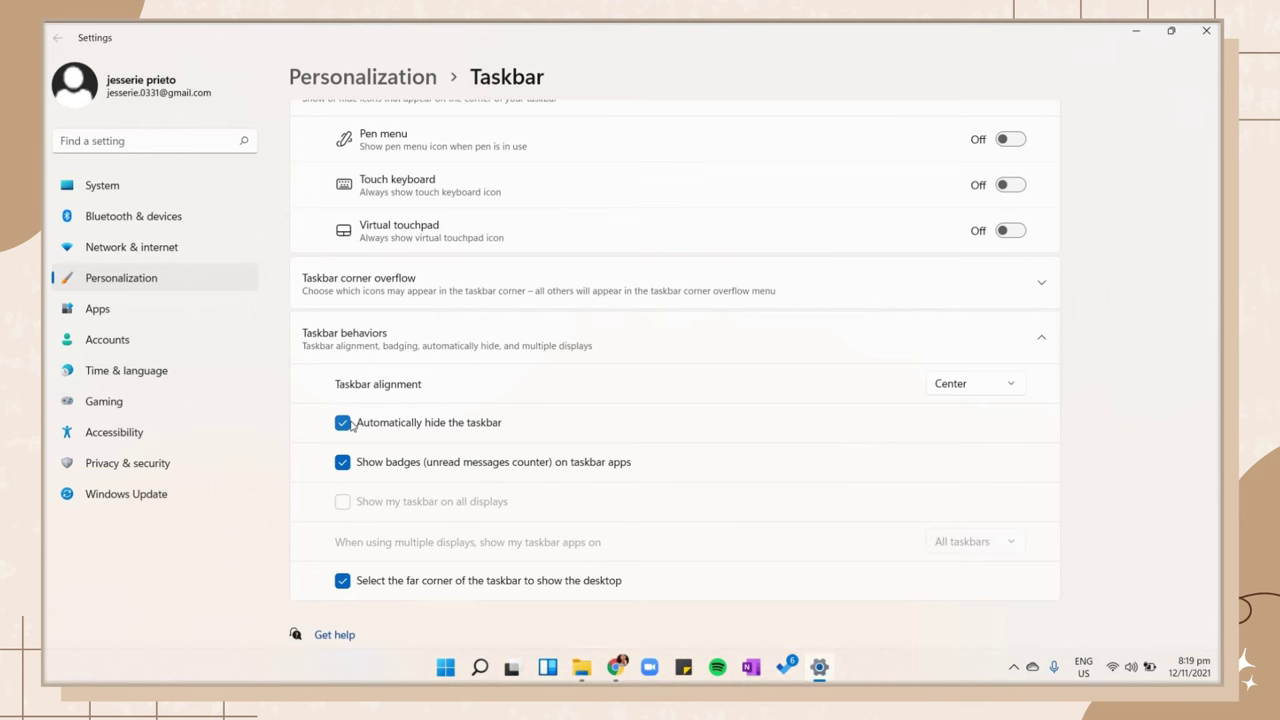
pyautogui.hotkey('alt', 'F4')
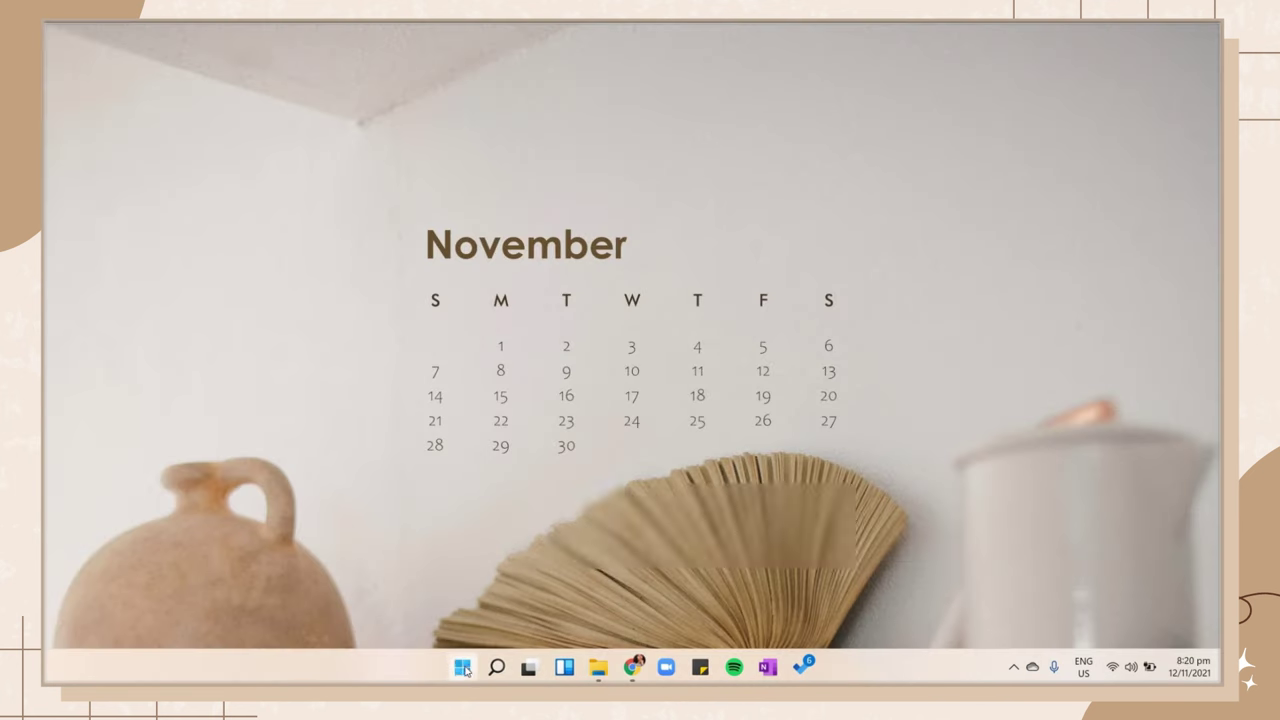
# Step: Find TranslucentTB in the Microsoft Store and launch the app
pyautogui.click(462, 668)
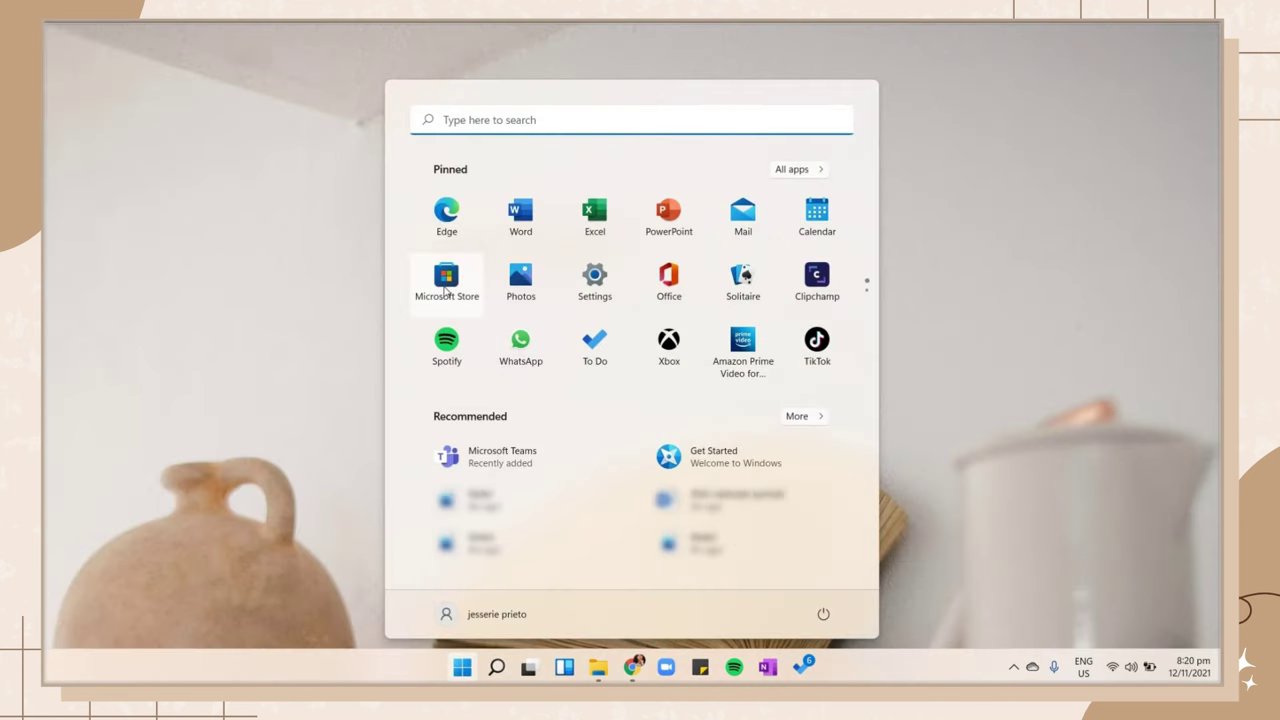
pyautogui.click(446, 280)
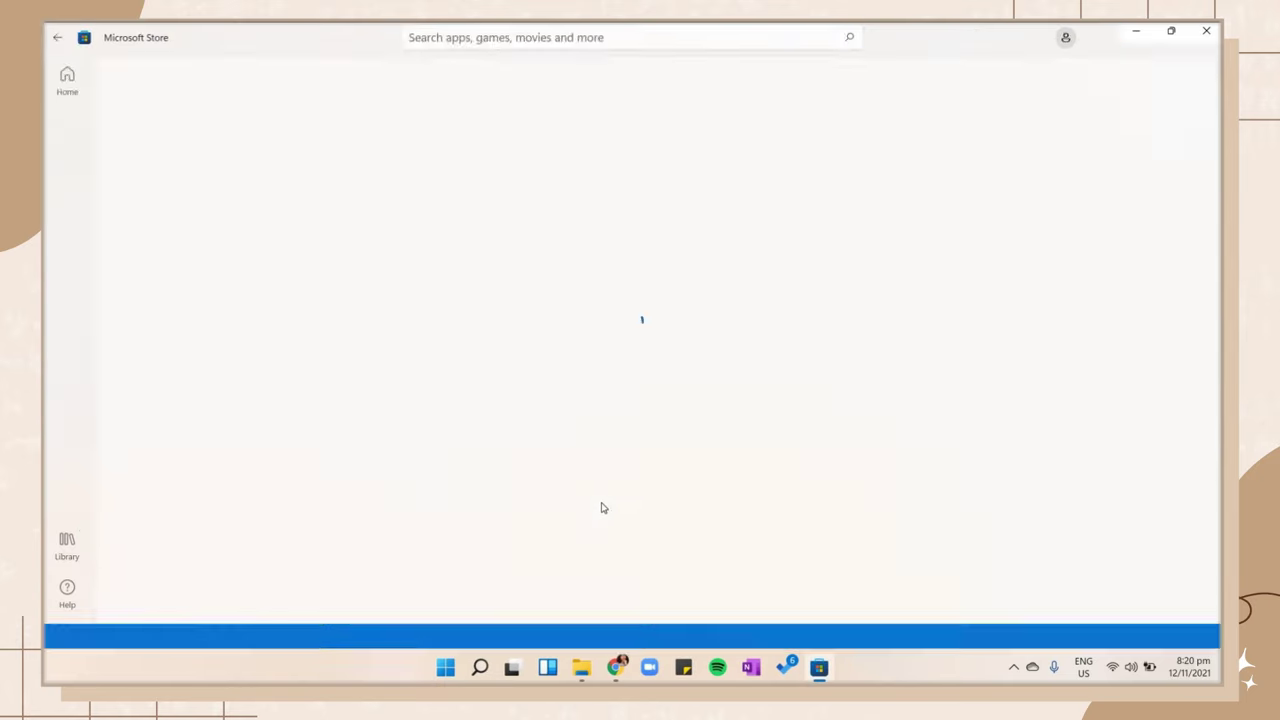
pyautogui.click(486, 37)
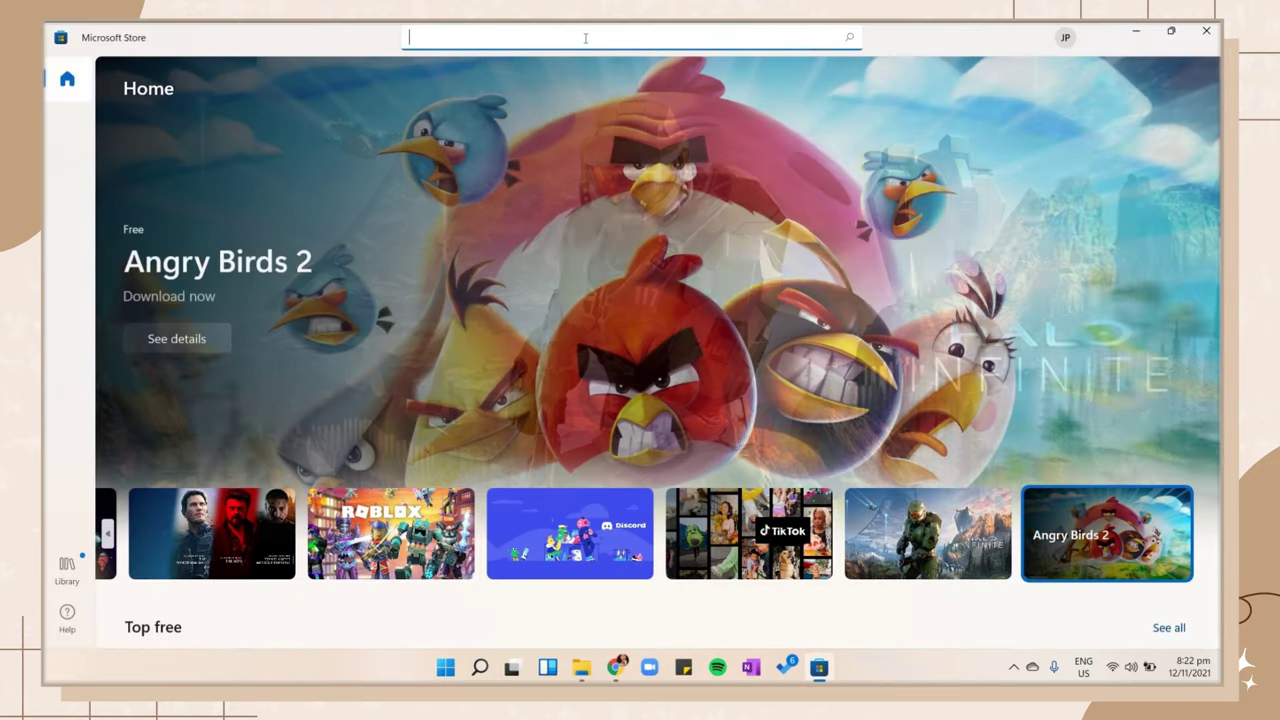
pyautogui.write('translu')
pyautogui.click(592, 98)
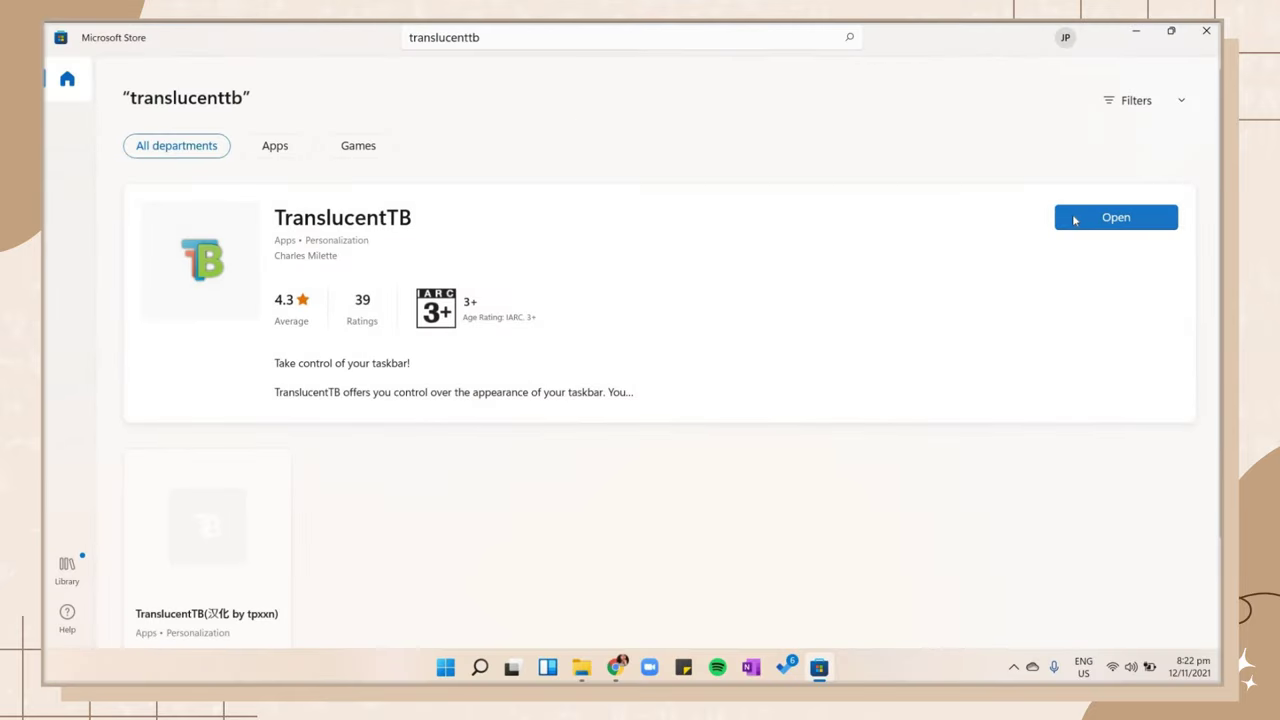
pyautogui.click(1110, 219)
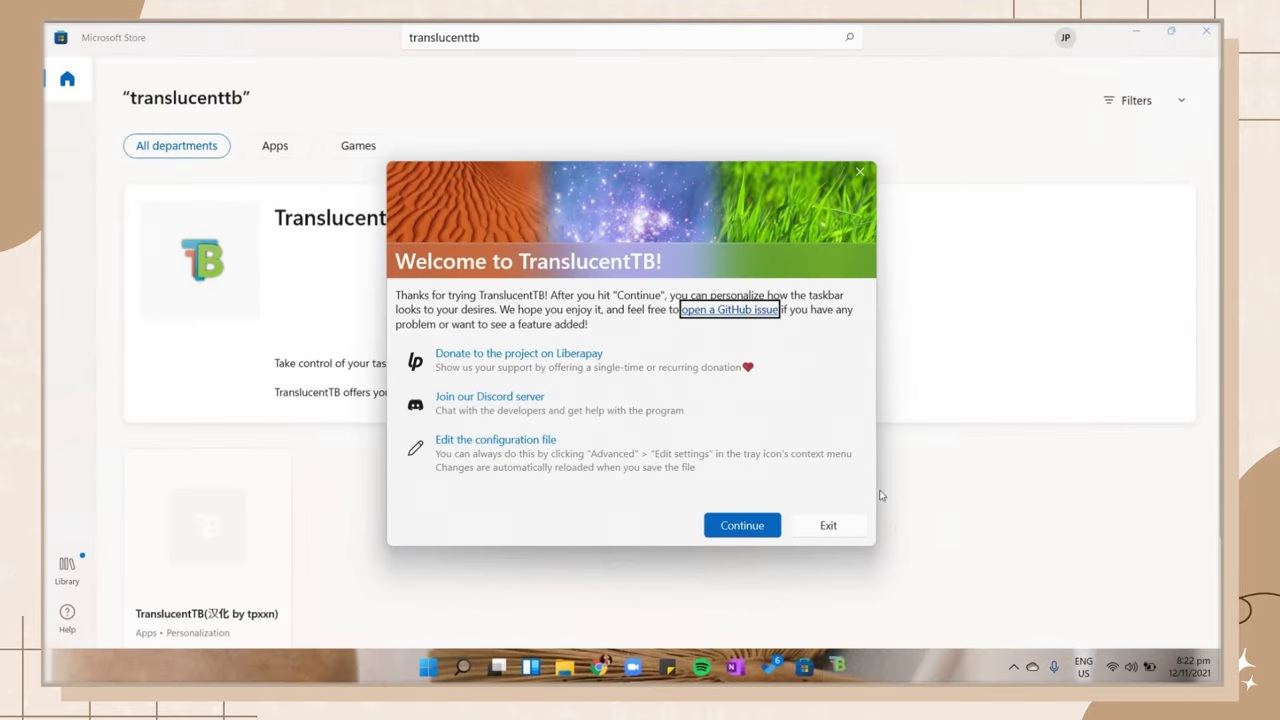
# Step: Finish the TranslucentTB welcome screen and inspect its Desktop and Visible window taskbar options on the bare desktop
pyautogui.click(742, 526)
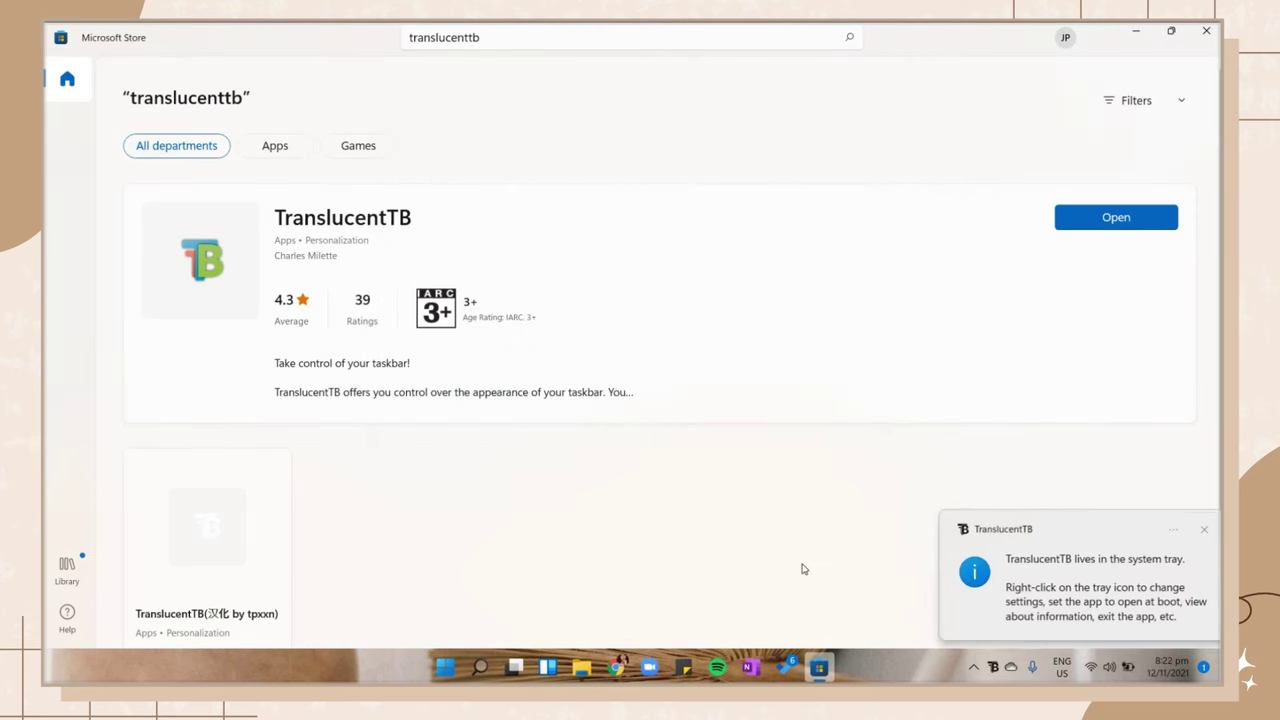
pyautogui.press('super+d')
pyautogui.click(991, 666)
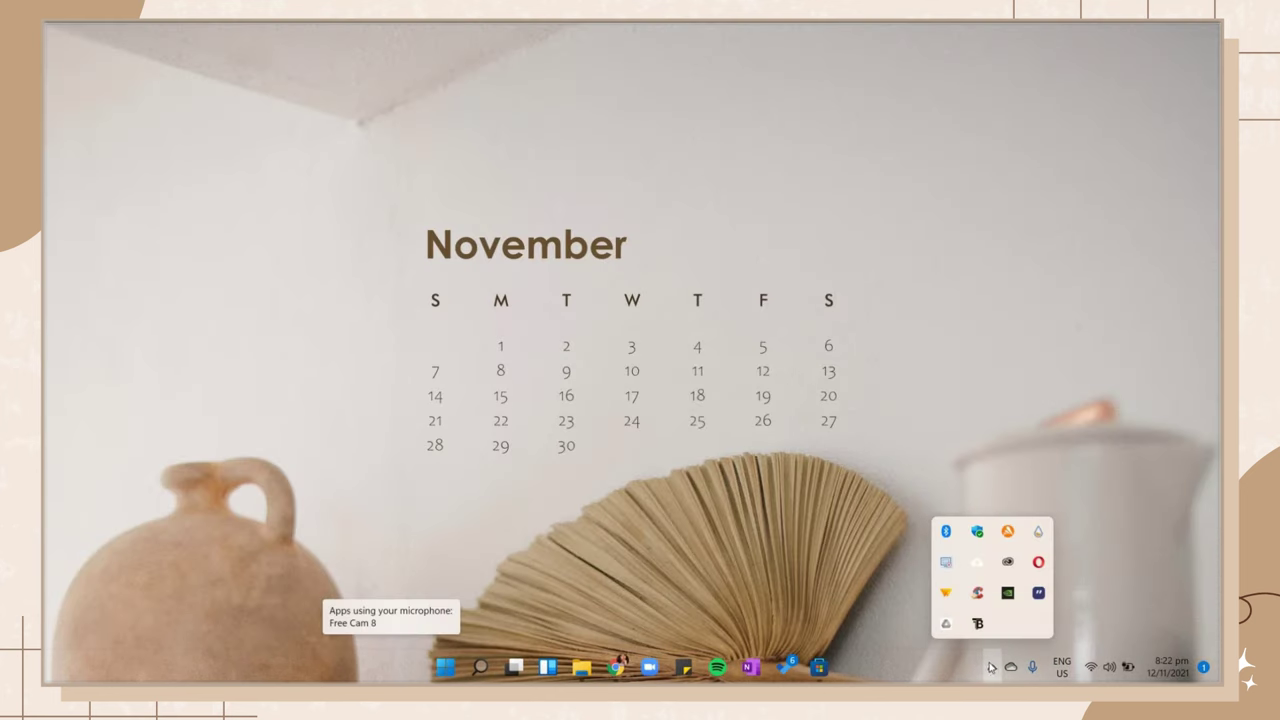
pyautogui.rightClick(978, 624)
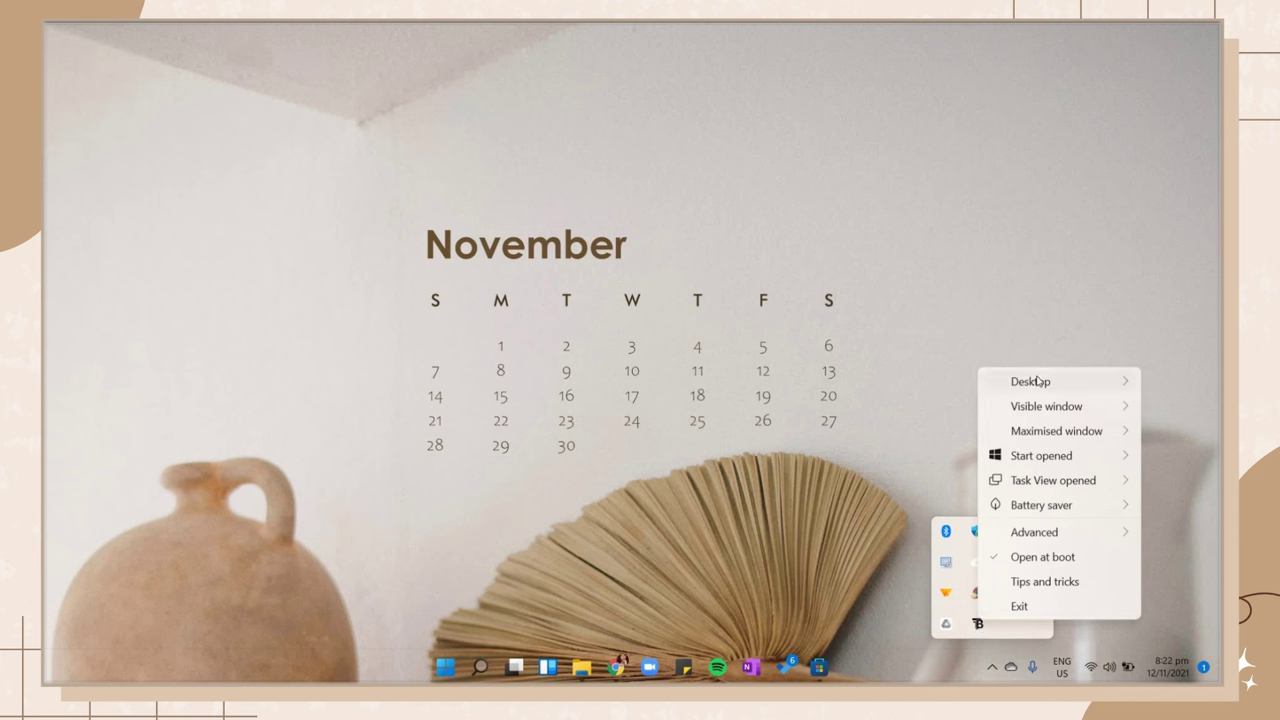
pyautogui.moveTo(1037, 381)
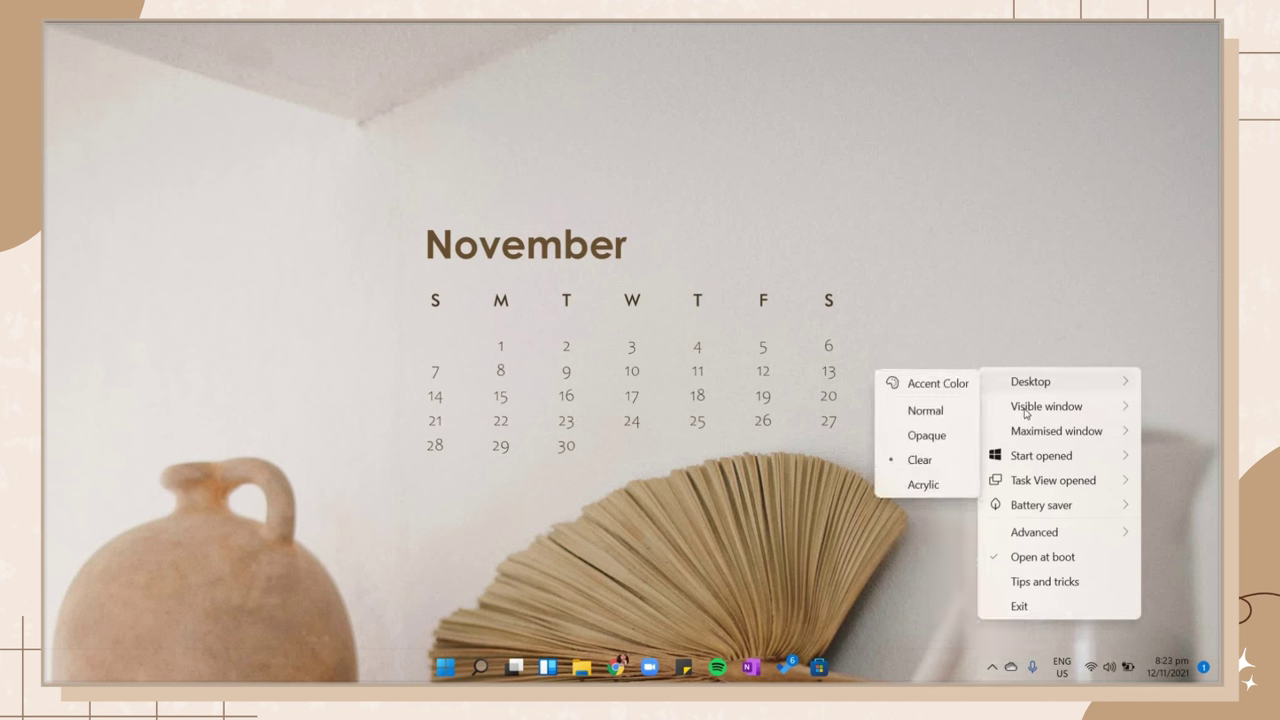
pyautogui.moveTo(1025, 420)
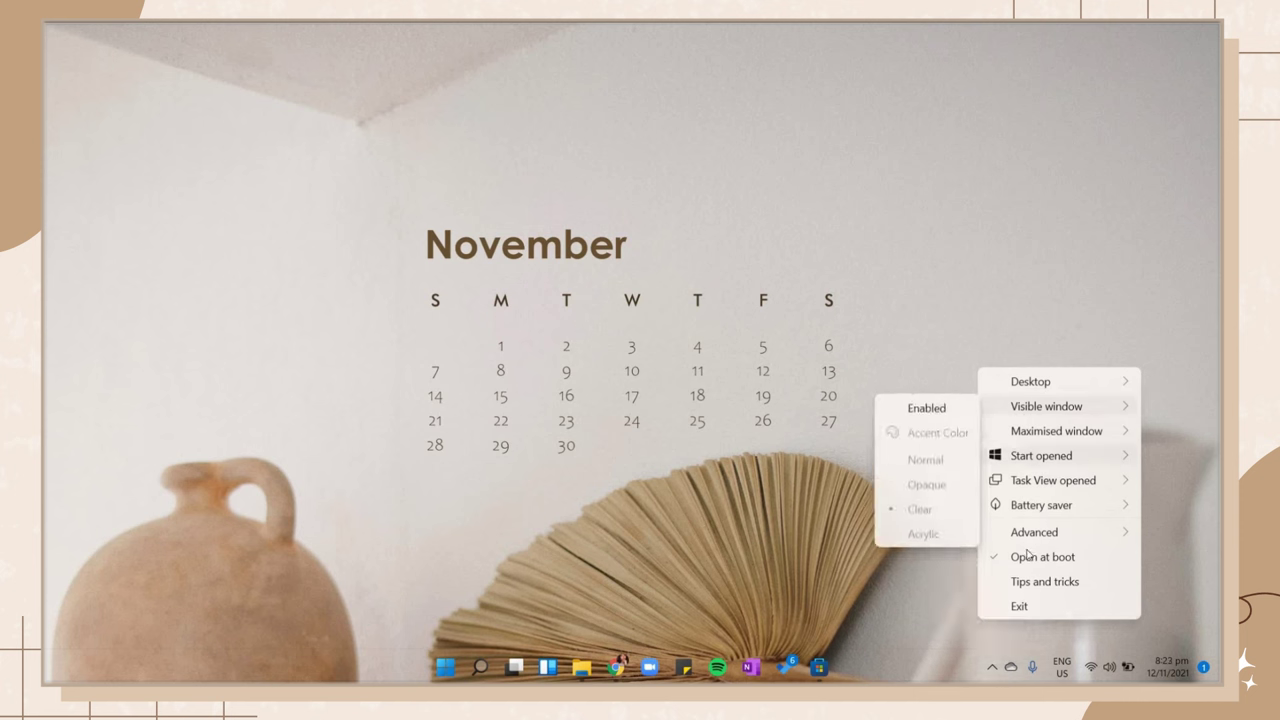
pyautogui.click(796, 562)
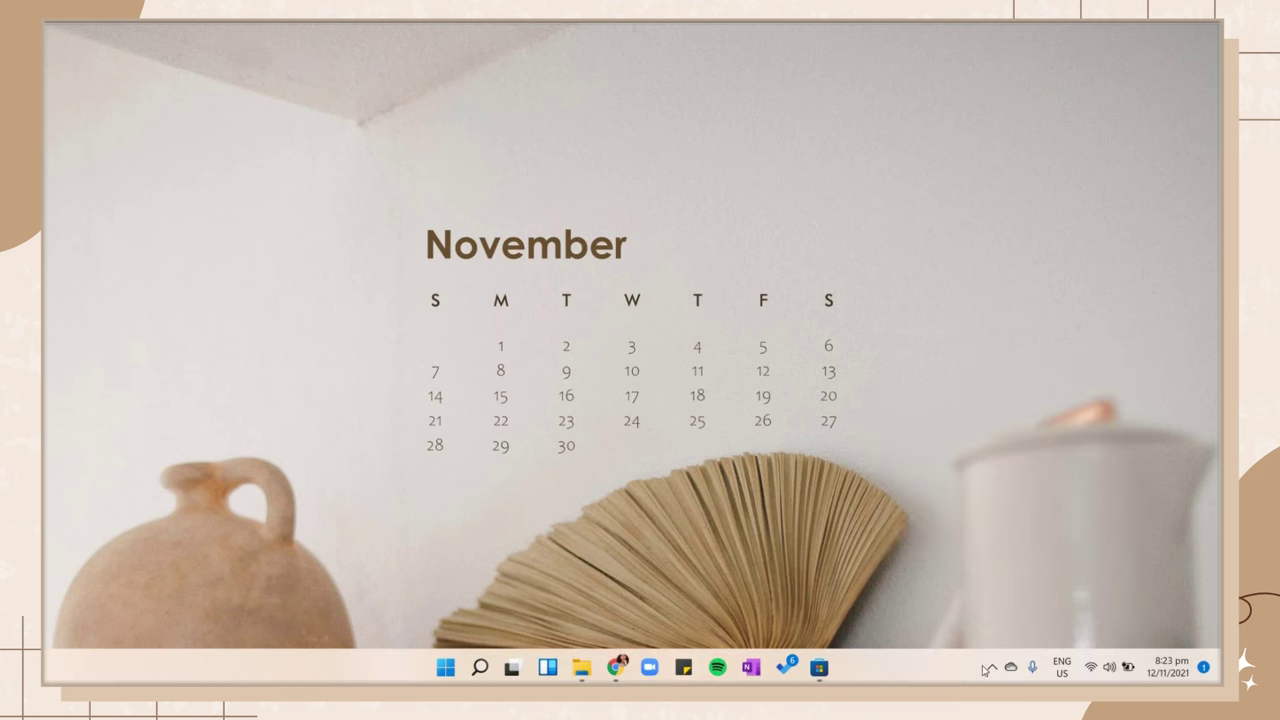
# Step: Try the Opaque style for the taskbar's Desktop state in TranslucentTB
pyautogui.click(992, 667)
pyautogui.rightClick(978, 623)
pyautogui.moveTo(1030, 385)
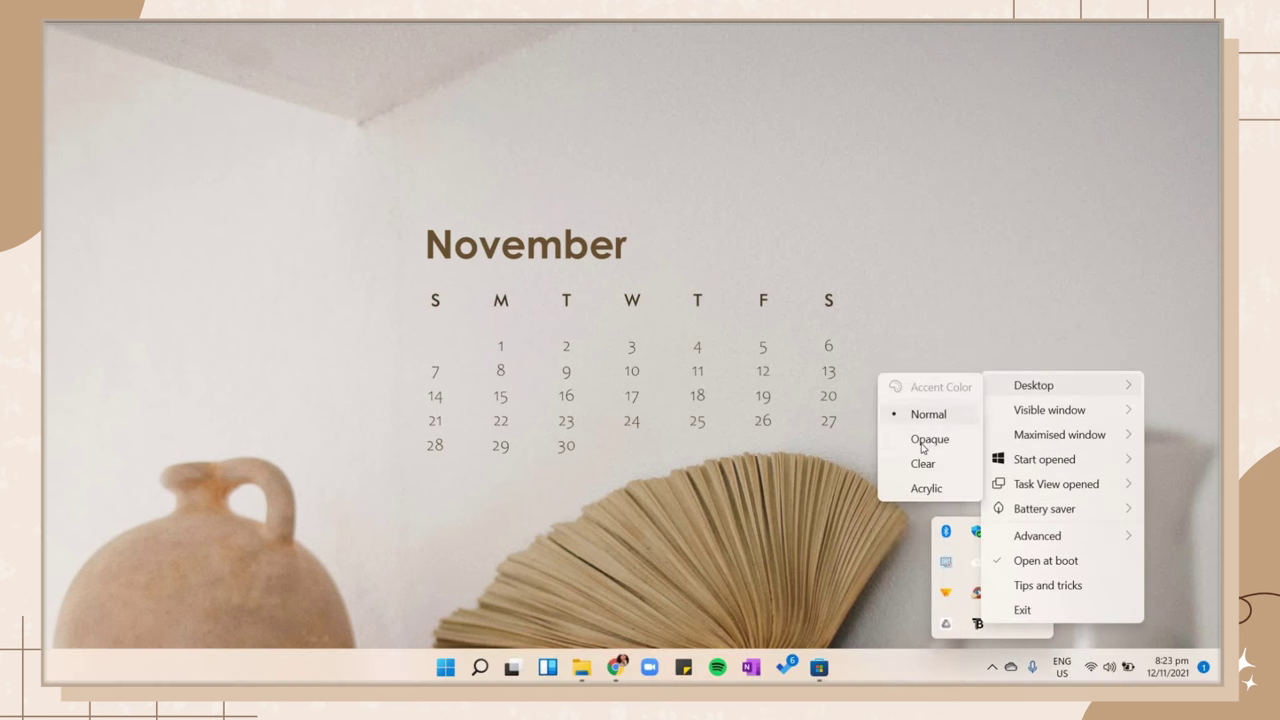
pyautogui.click(930, 440)
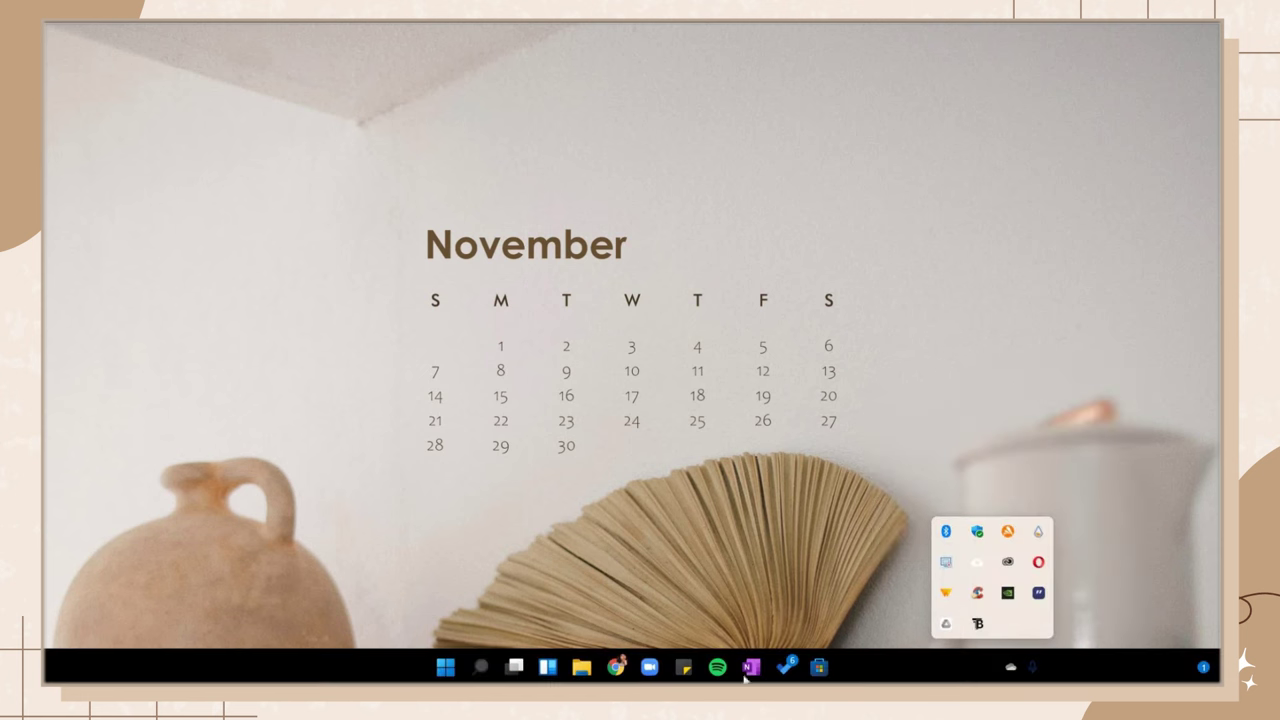
# Step: Try the Clear style and then the Acrylic style for the taskbar's Desktop state
pyautogui.click(992, 661)
pyautogui.rightClick(976, 625)
pyautogui.moveTo(1028, 399)
pyautogui.click(914, 477)
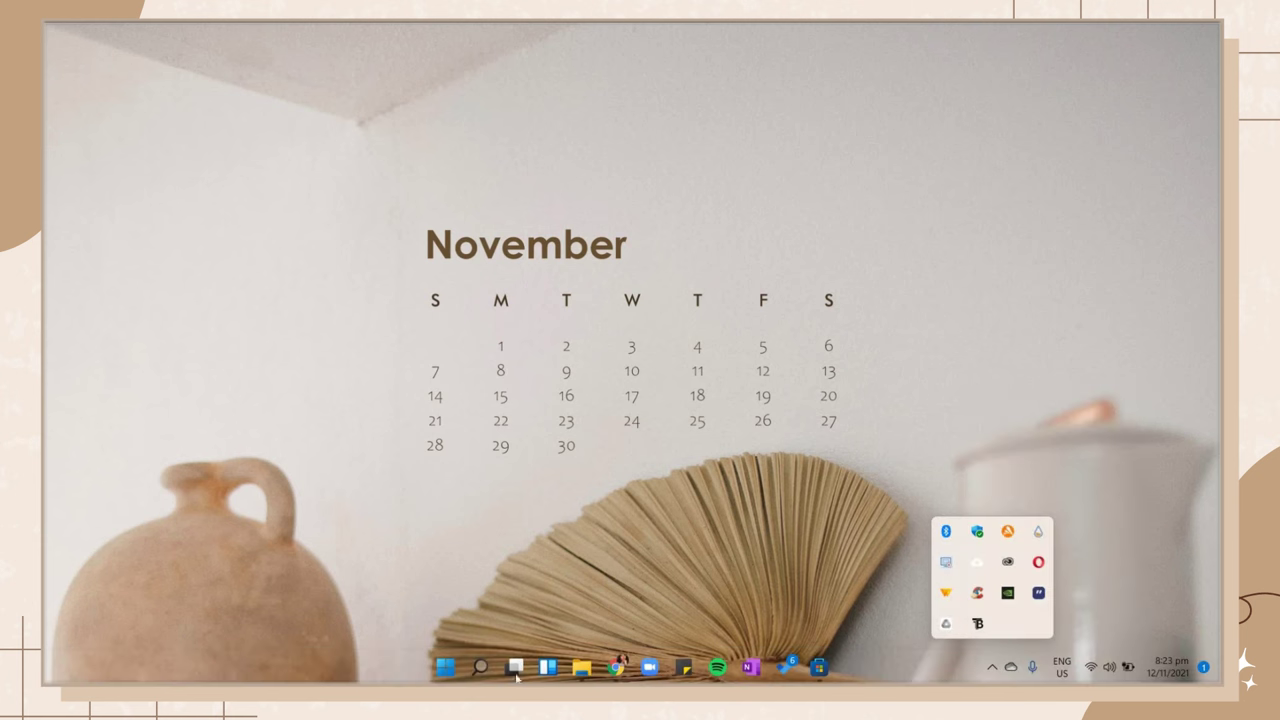
pyautogui.click(918, 490)
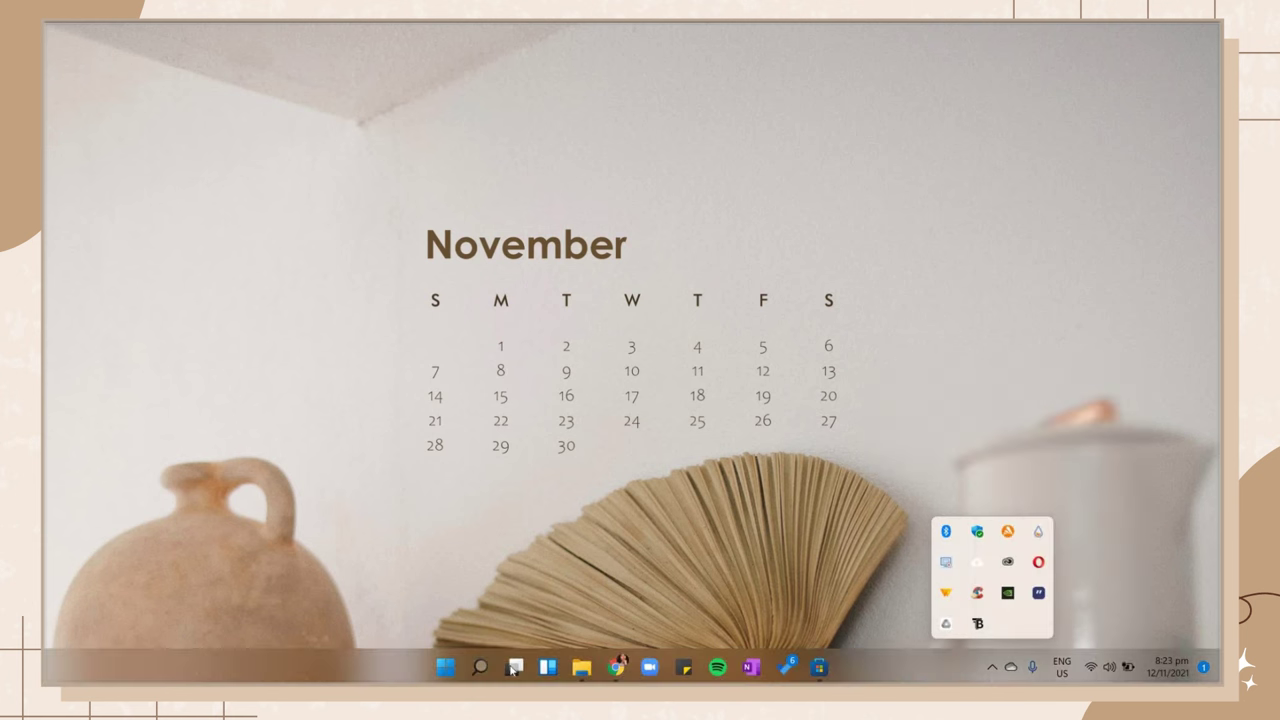
# Step: Try blue, green and grey-brown accent colors for the taskbar's Desktop state and discard them
pyautogui.click(991, 667)
pyautogui.rightClick(978, 623)
pyautogui.moveTo(1010, 388)
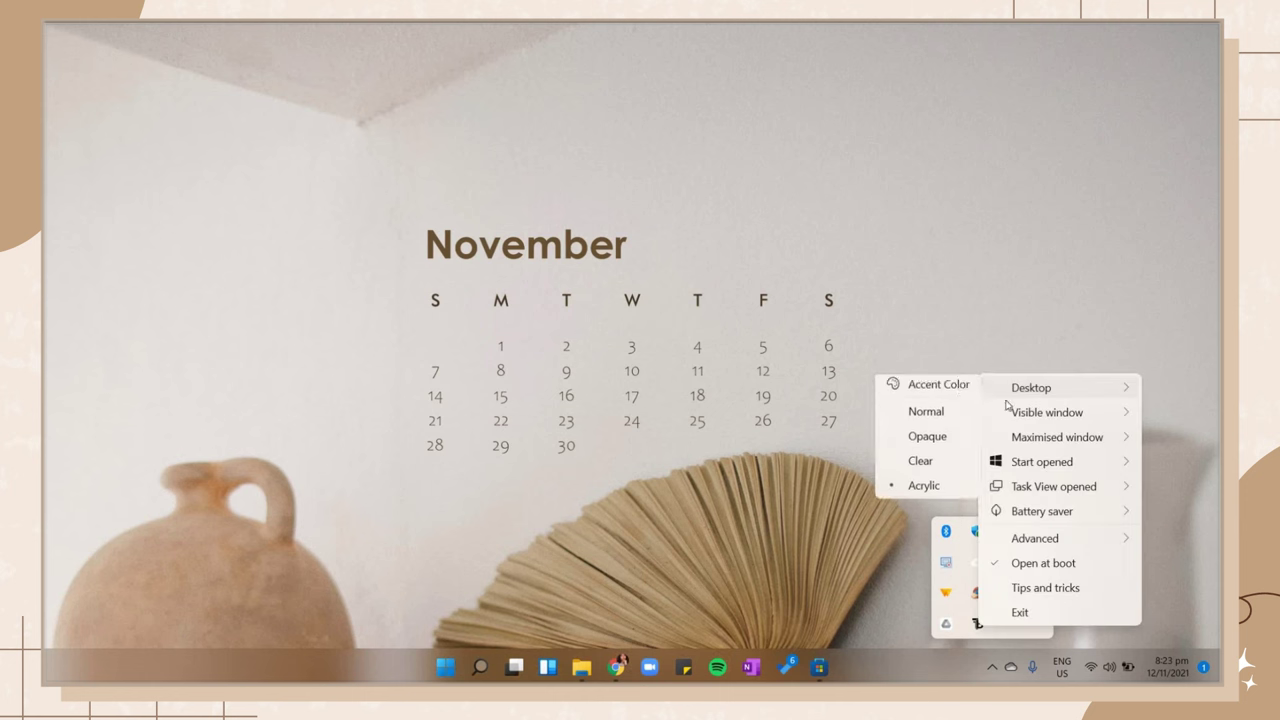
pyautogui.click(926, 390)
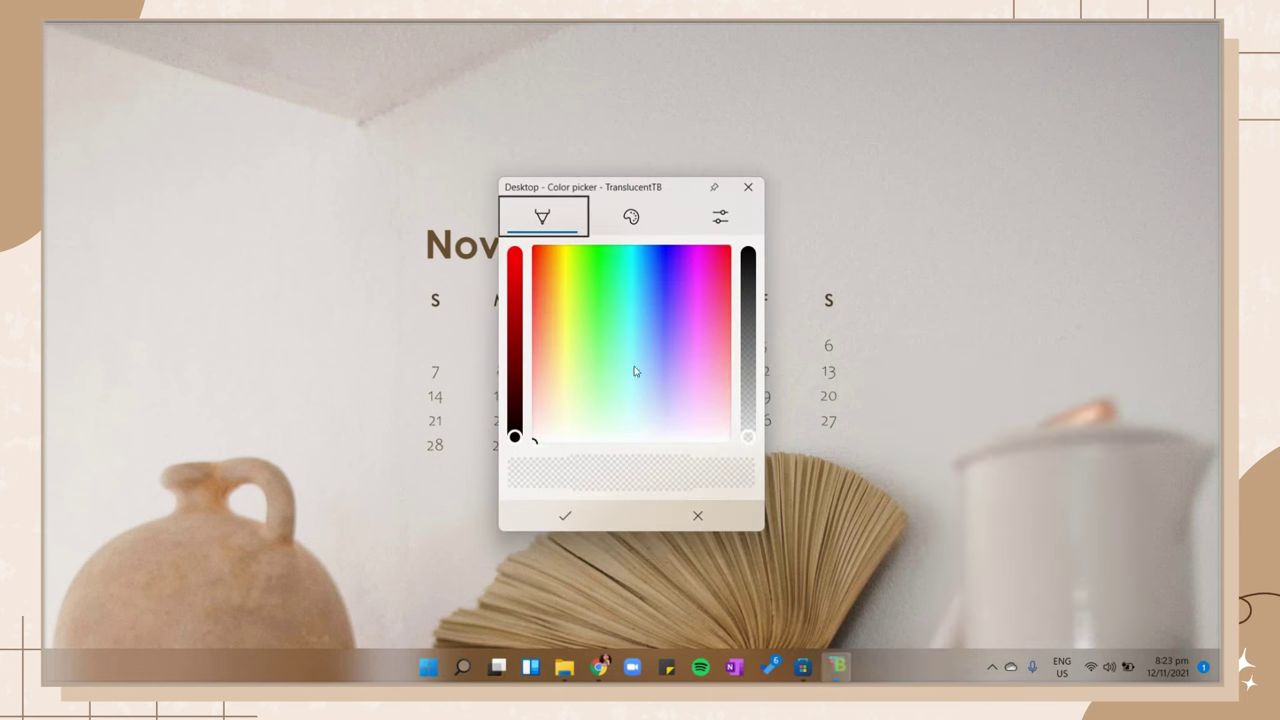
pyautogui.click(645, 317)
pyautogui.click(574, 292)
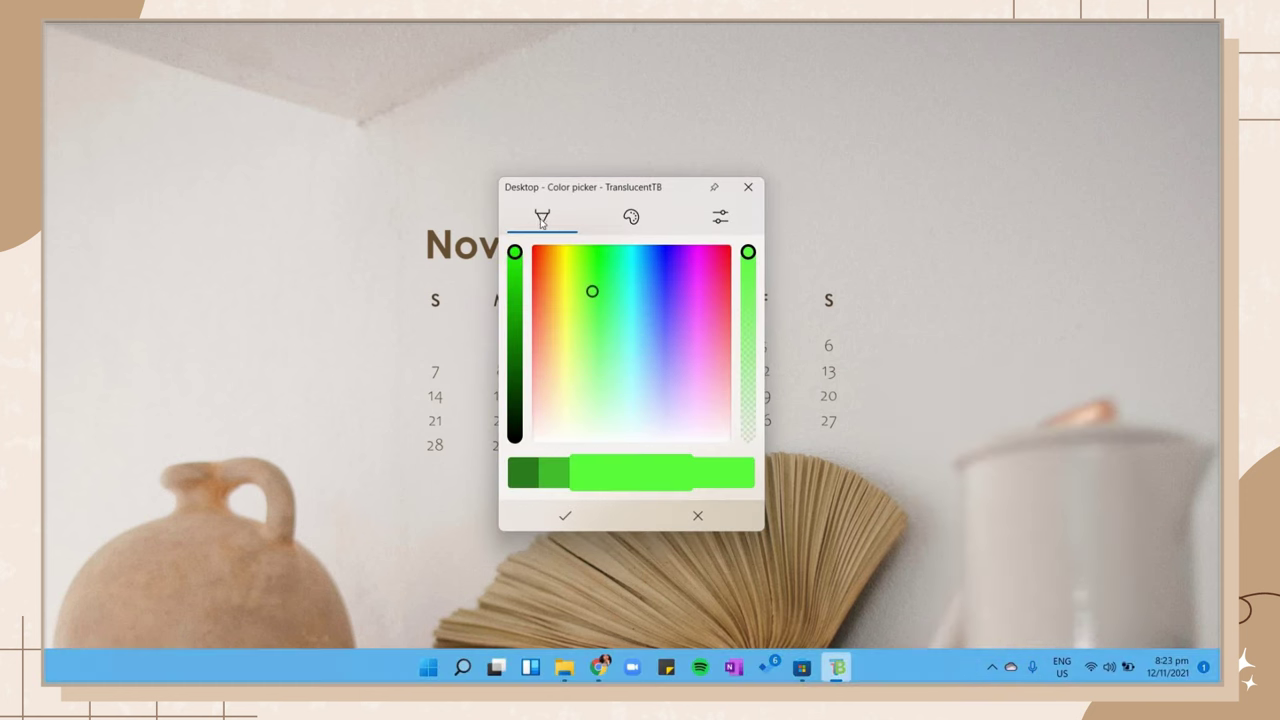
pyautogui.click(631, 217)
pyautogui.click(735, 432)
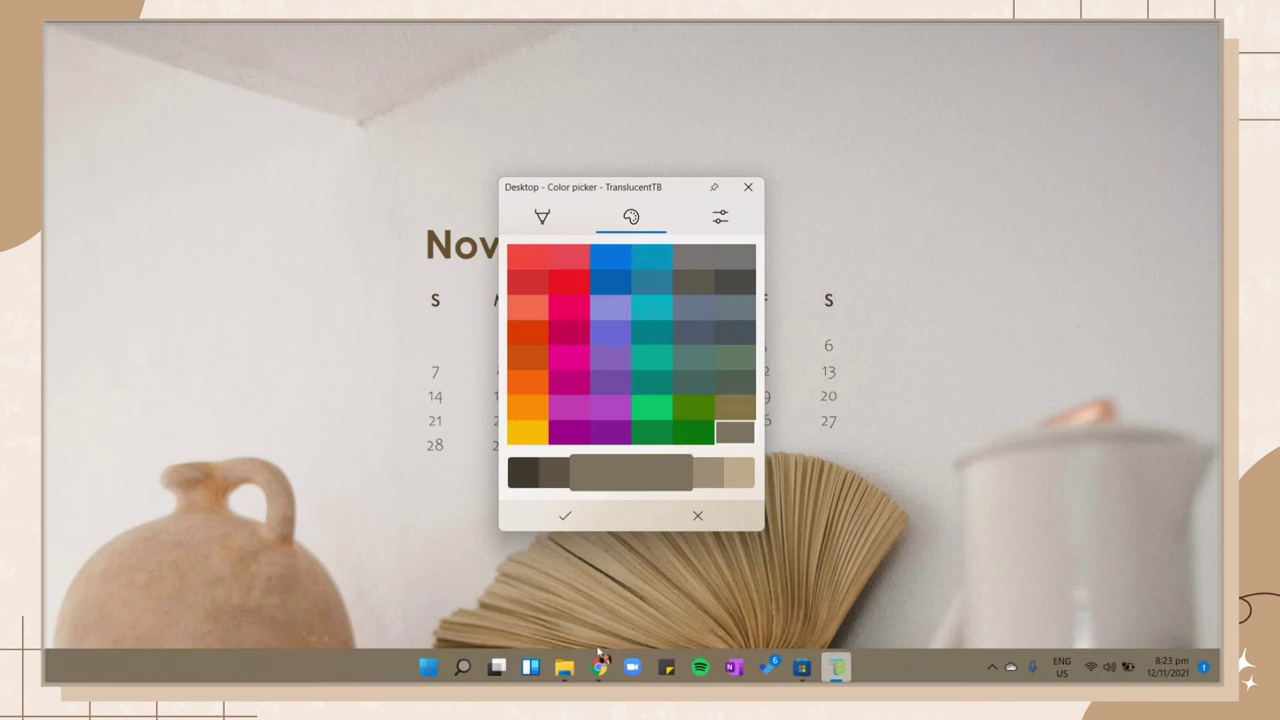
pyautogui.click(734, 479)
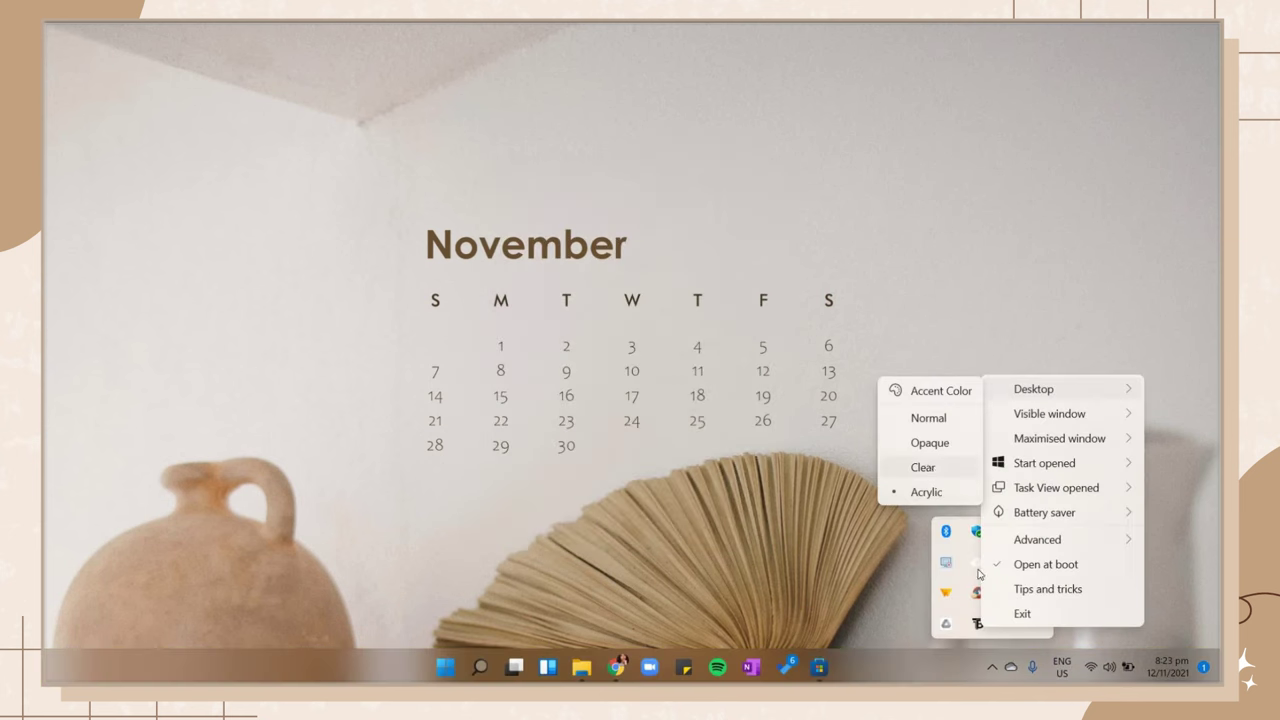
# Step: Set the taskbar's Desktop style to Clear and review the Start opened and Task View opened options
pyautogui.click(979, 573)
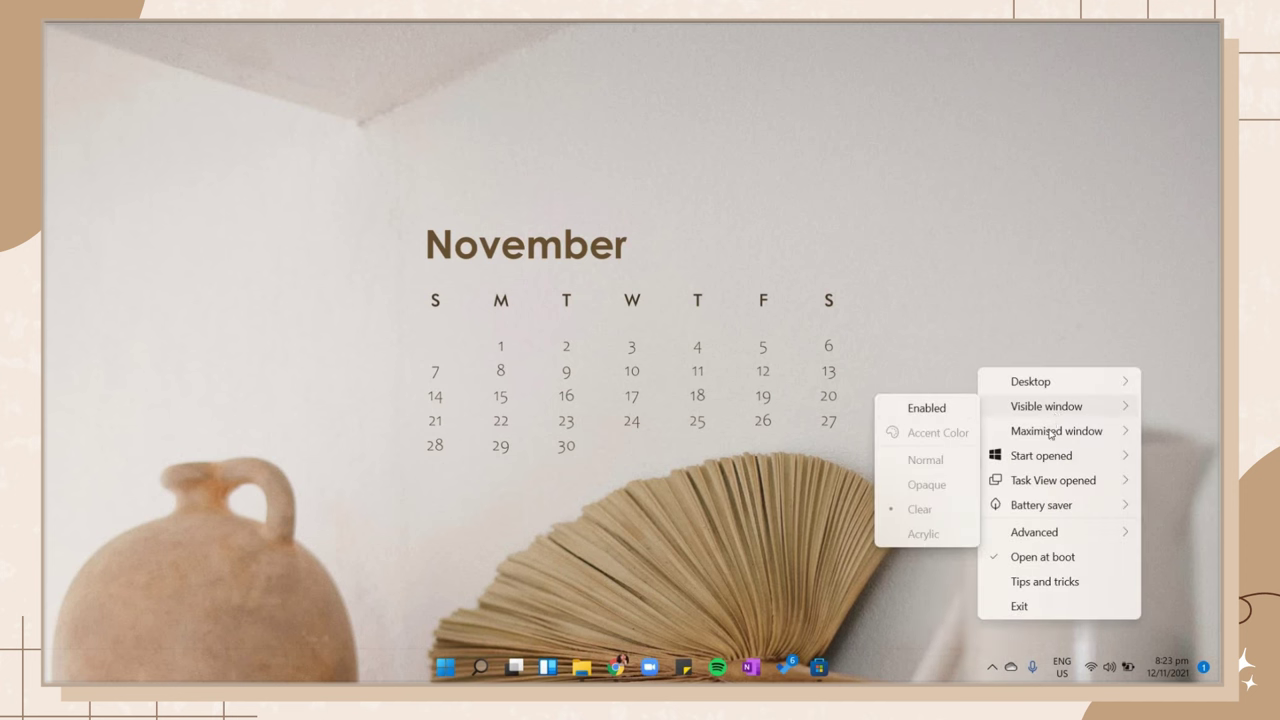
pyautogui.moveTo(1040, 460)
pyautogui.moveTo(1020, 488)
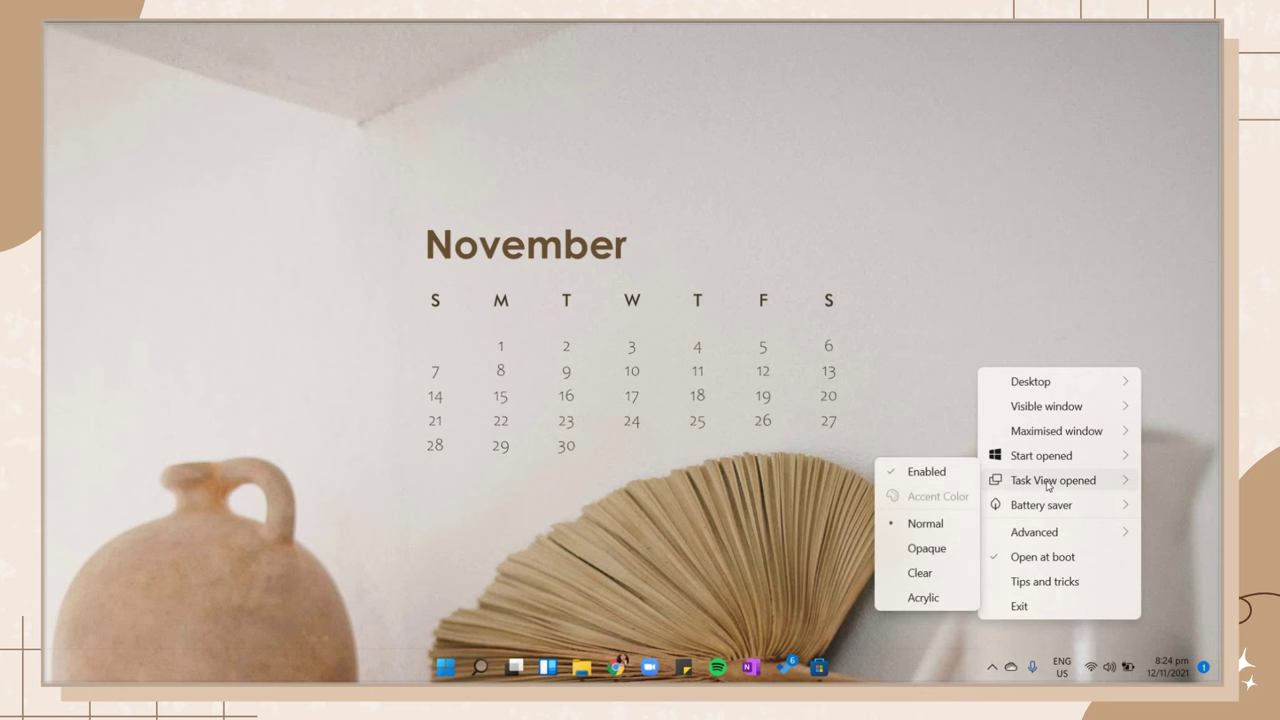
pyautogui.click(913, 462)
# Step: Set the lock screen to Picture, using the 1.04 MB Unsplash photo of an old brown street from Downloads
pyautogui.rightClick(913, 462)
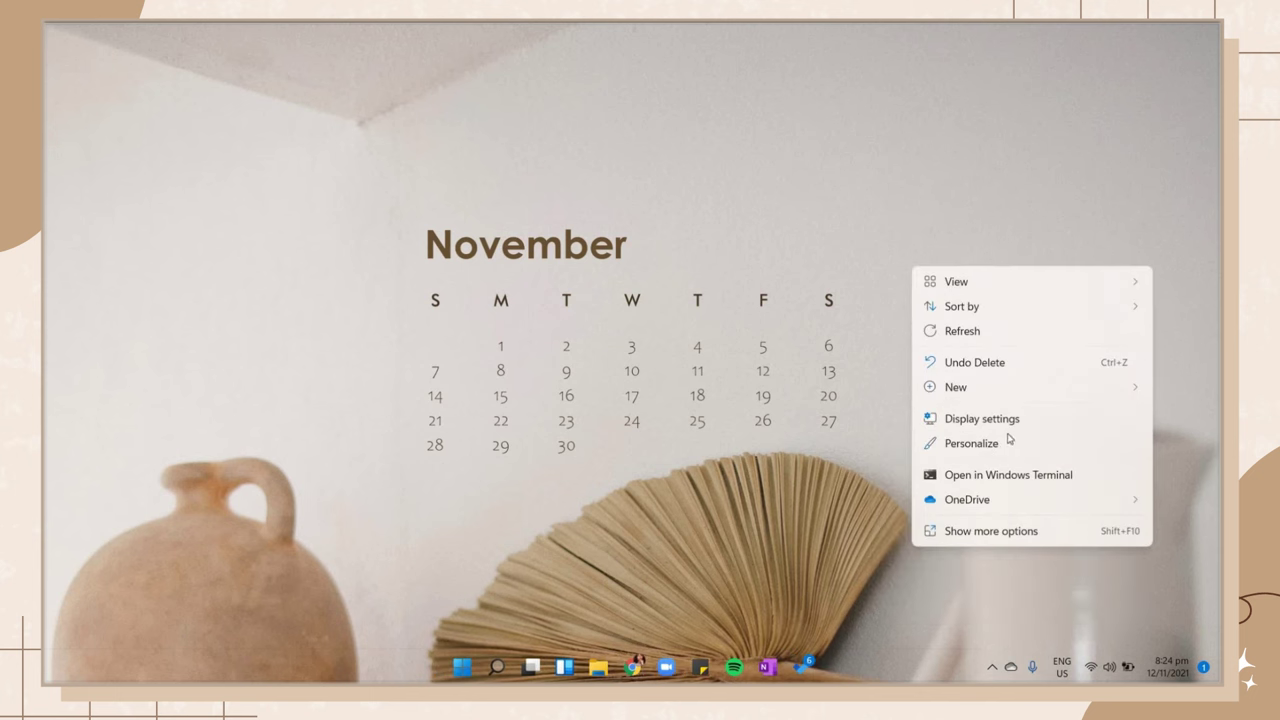
pyautogui.click(1008, 442)
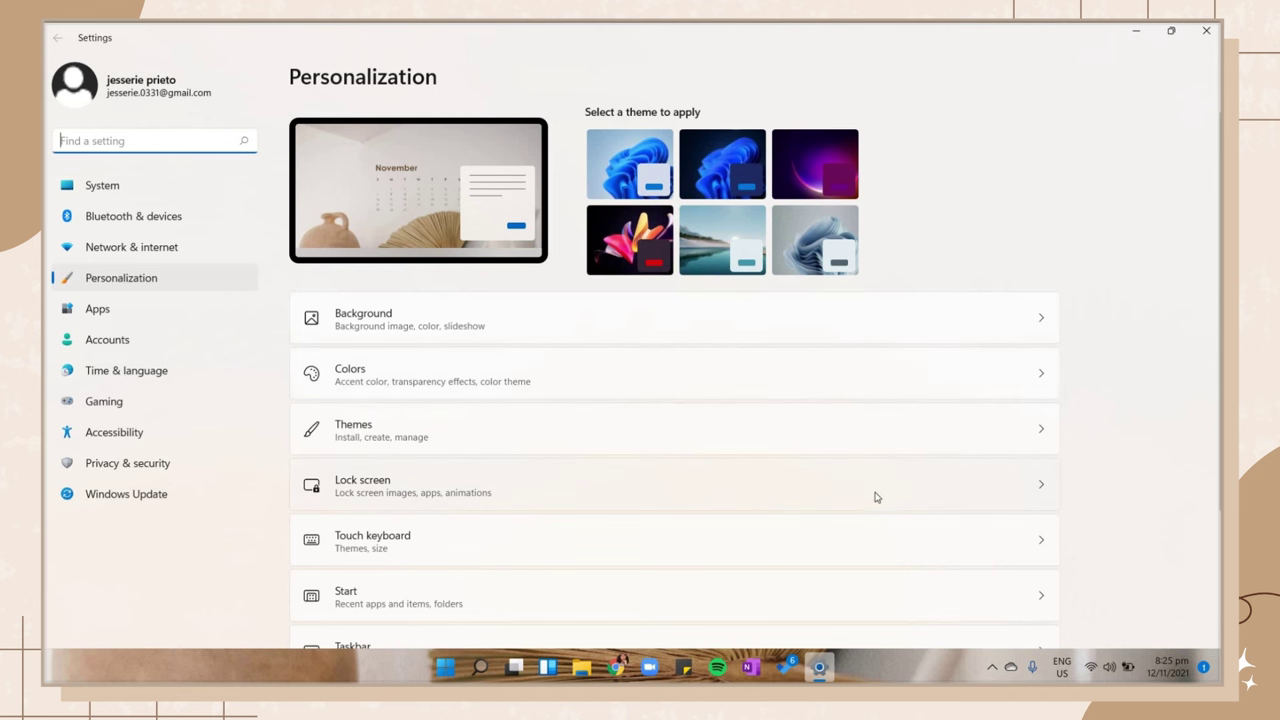
pyautogui.click(856, 481)
pyautogui.click(990, 289)
pyautogui.click(963, 260)
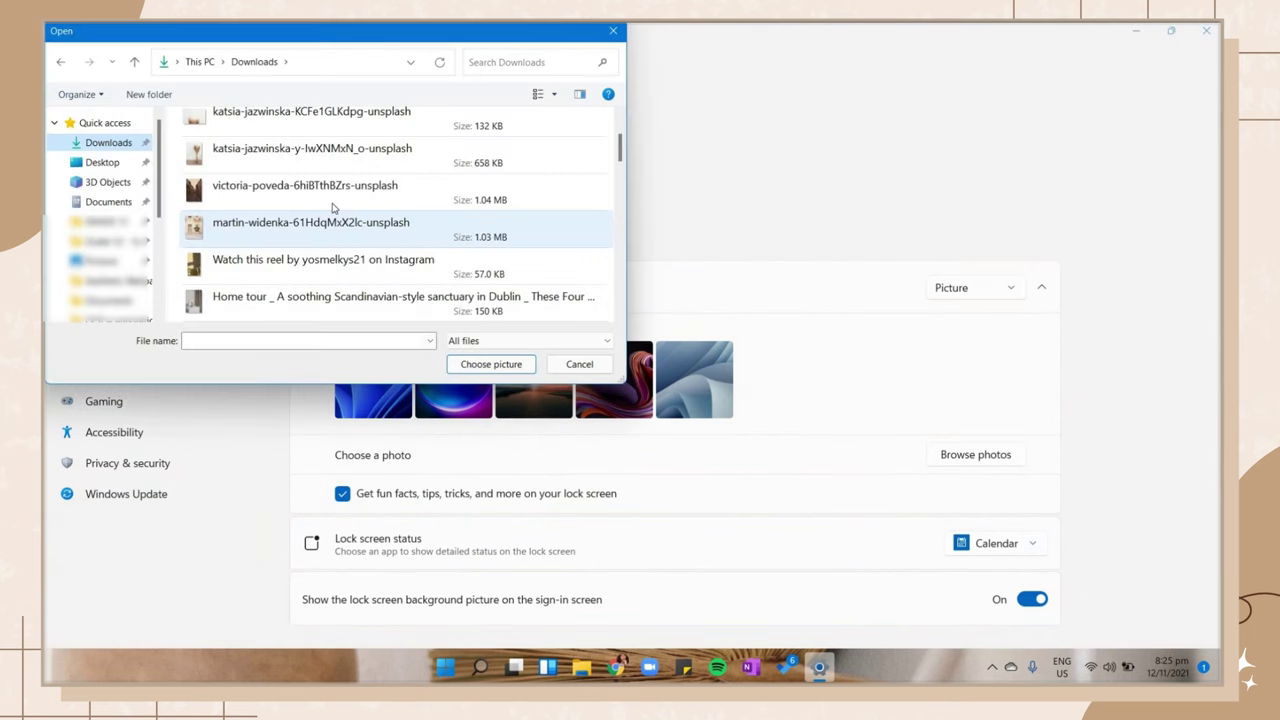
pyautogui.doubleClick(331, 203)
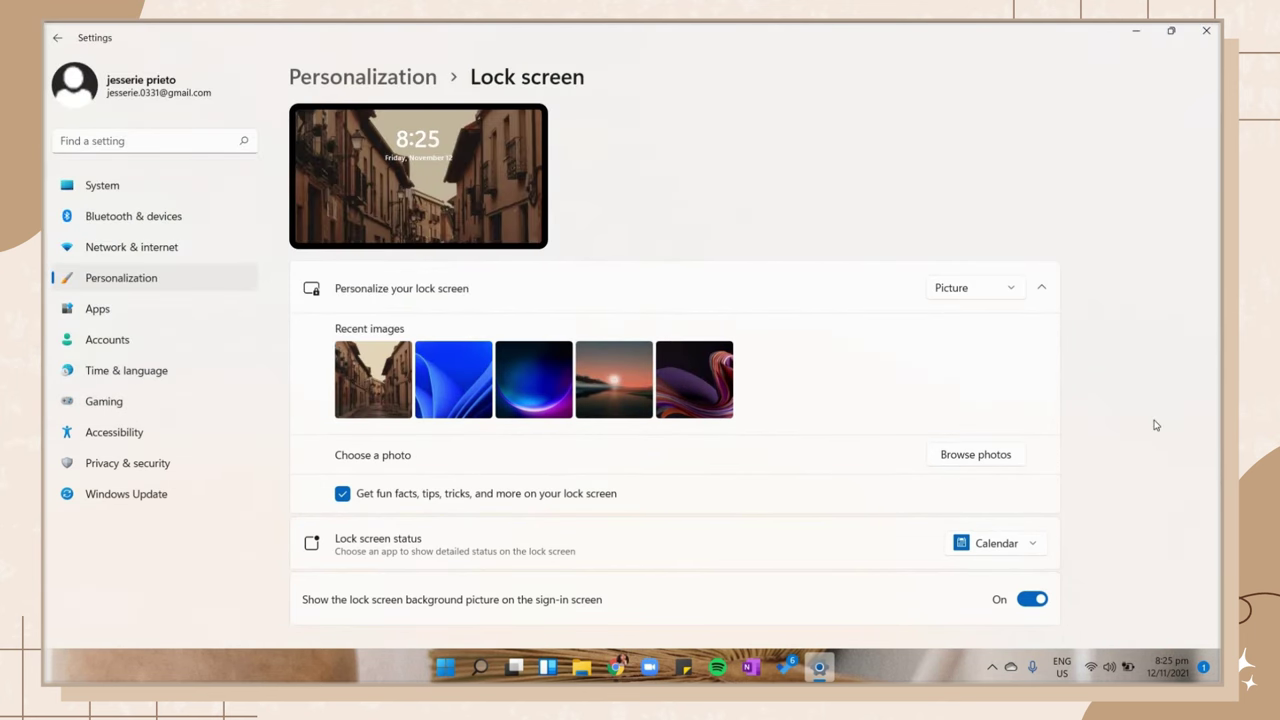
pyautogui.hotkey('alt', 'Left')
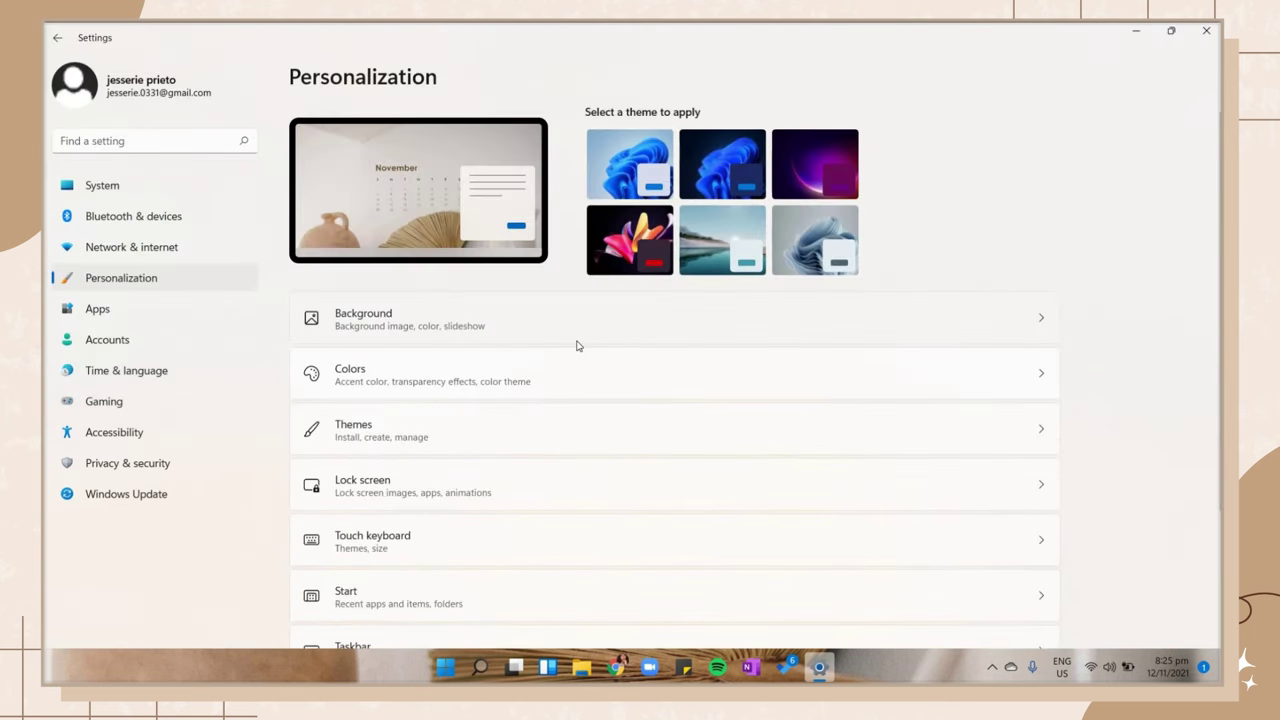
# Step: Set the Windows color mode to Custom in the Colors settings
pyautogui.click(394, 383)
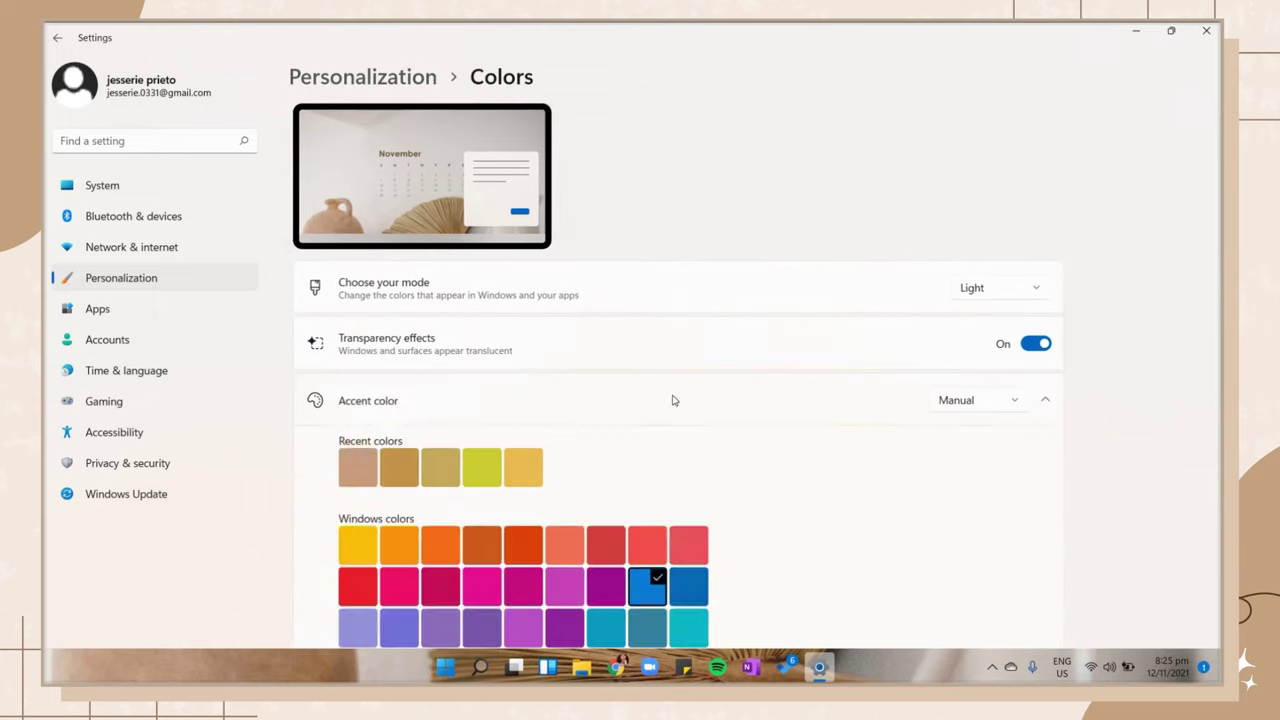
pyautogui.click(979, 293)
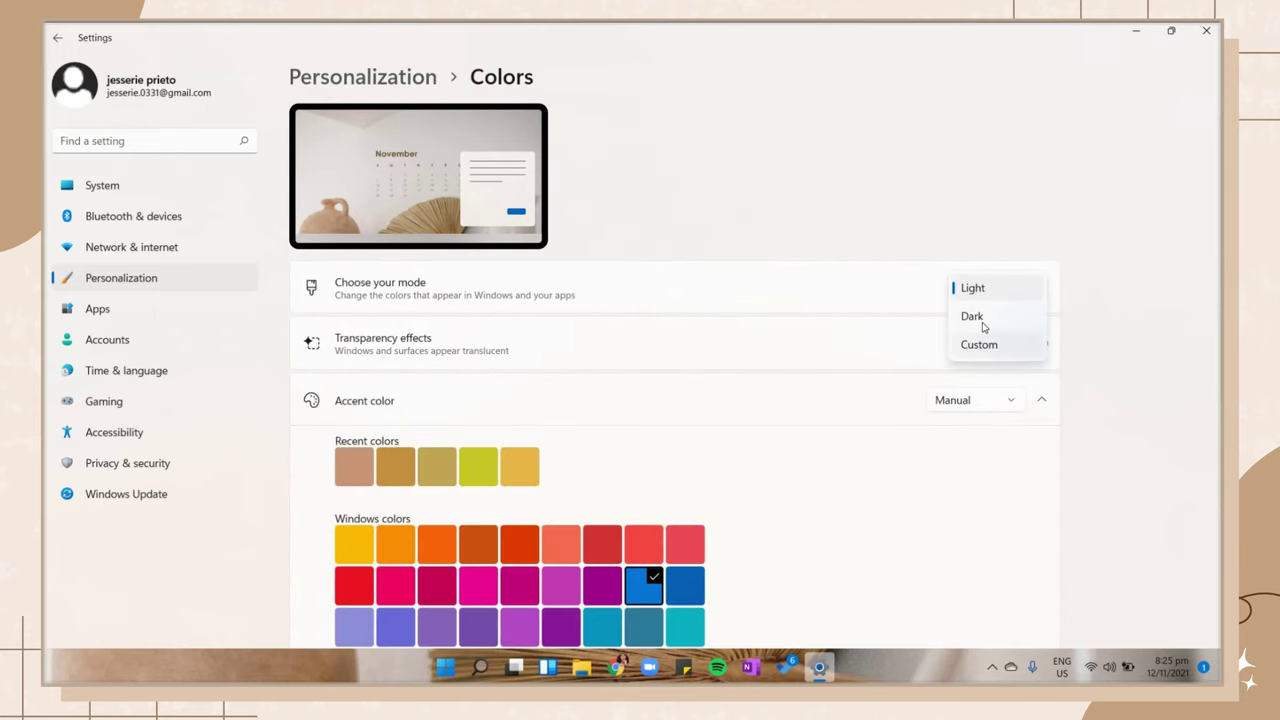
pyautogui.click(983, 342)
# Step: Set the accent color to the first recent color, a beige-pink shade, and return to the Personalization settings
pyautogui.scroll(-1, 1075, 290)
pyautogui.scroll(-2, 455, 213)
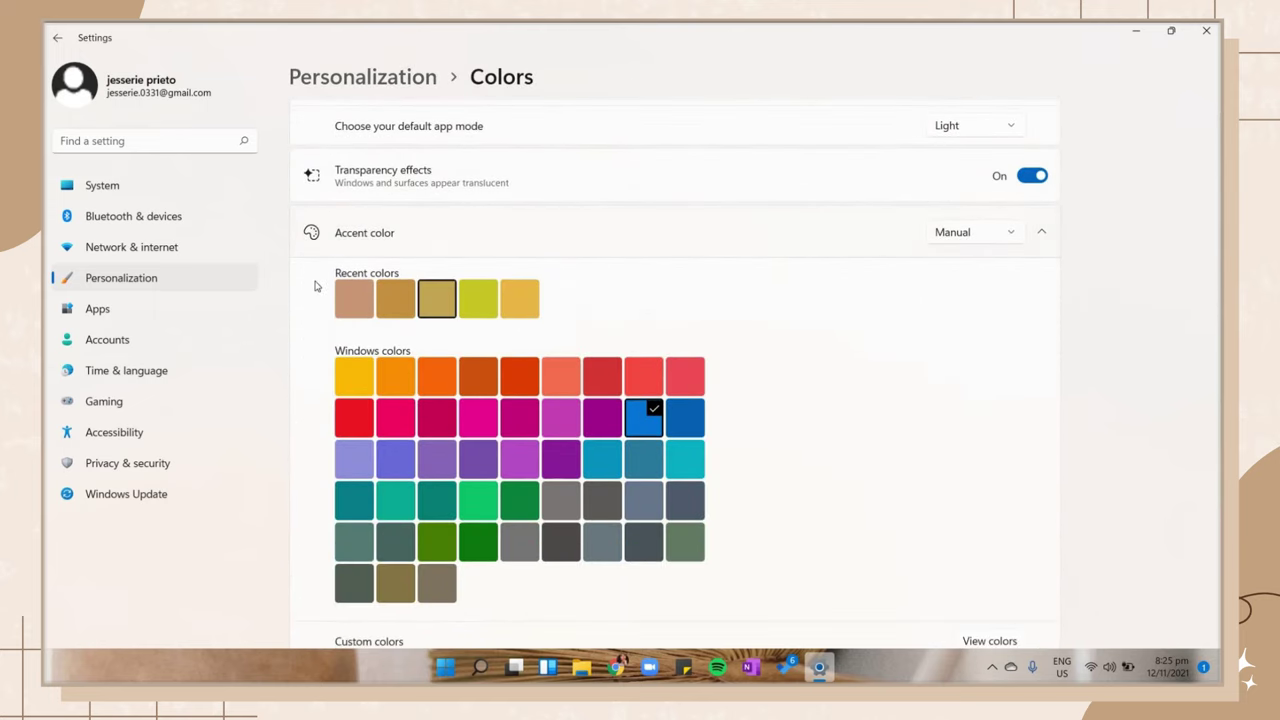
pyautogui.click(354, 298)
pyautogui.scroll(-1, 360, 231)
pyautogui.scroll(1, 784, 260)
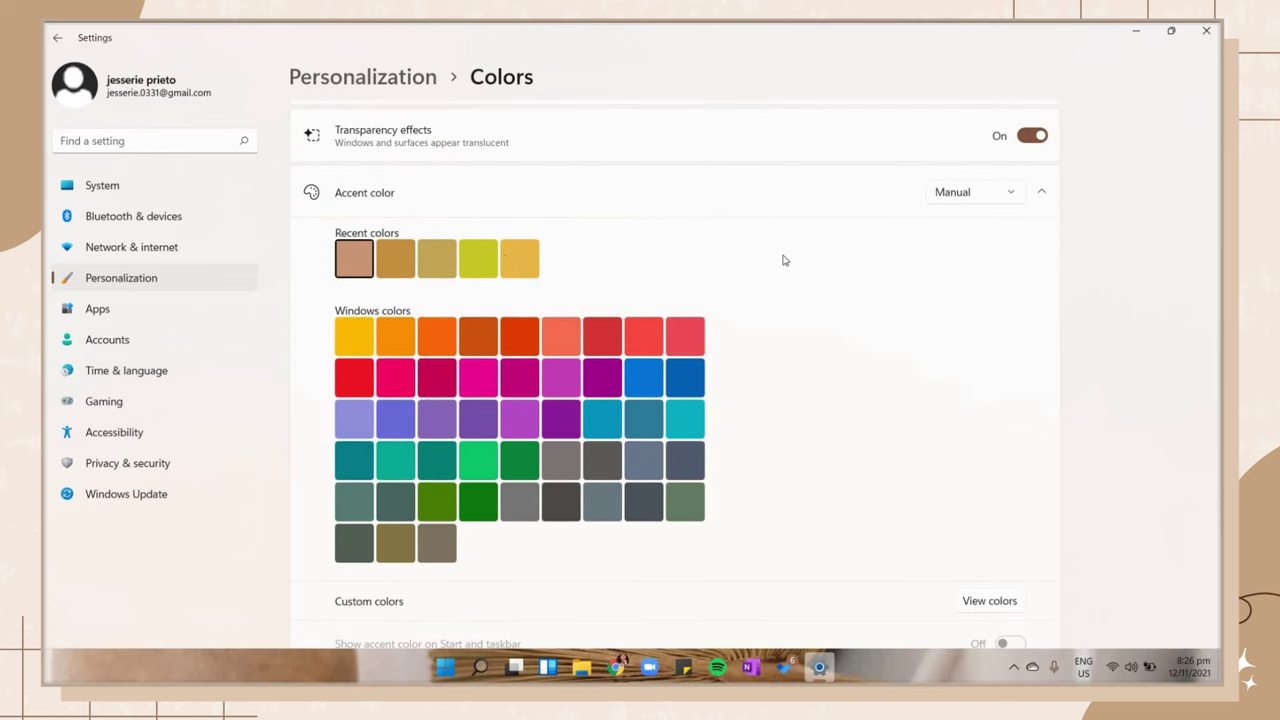
pyautogui.scroll(2, 886, 268)
pyautogui.click(416, 86)
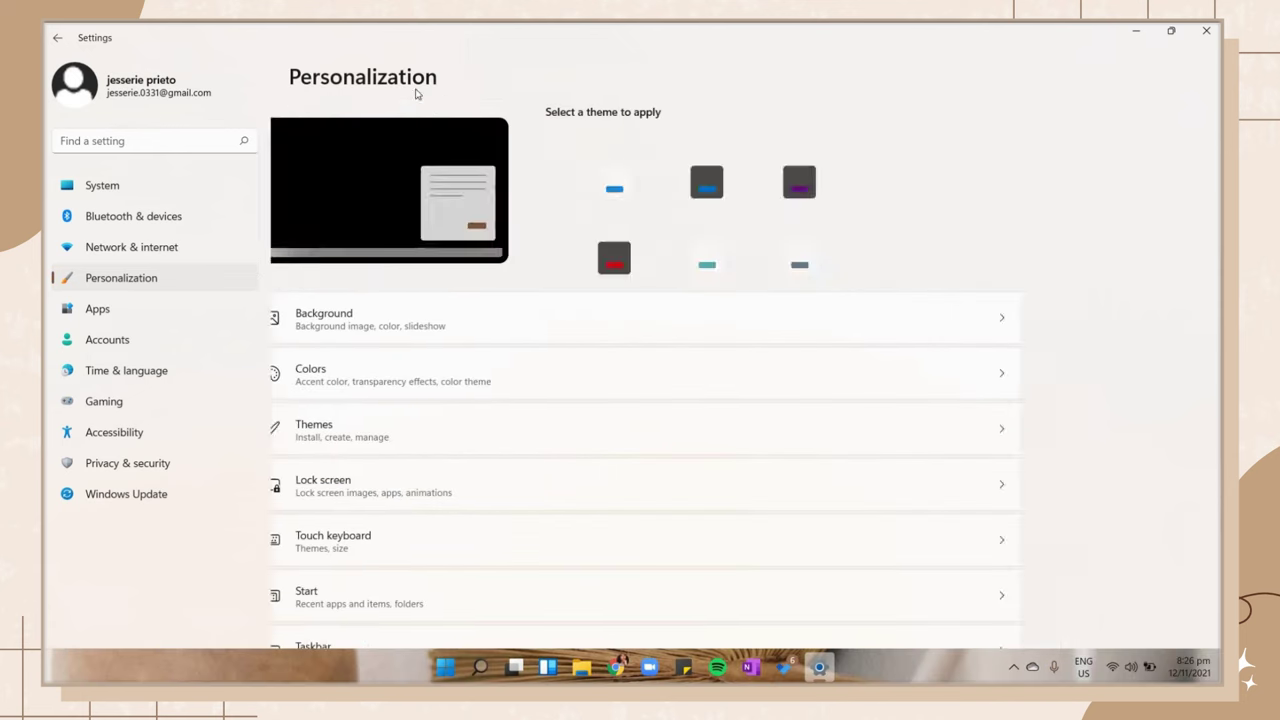
# Step: Browse the installed fonts in the Personalization settings
pyautogui.scroll(-3, 409, 363)
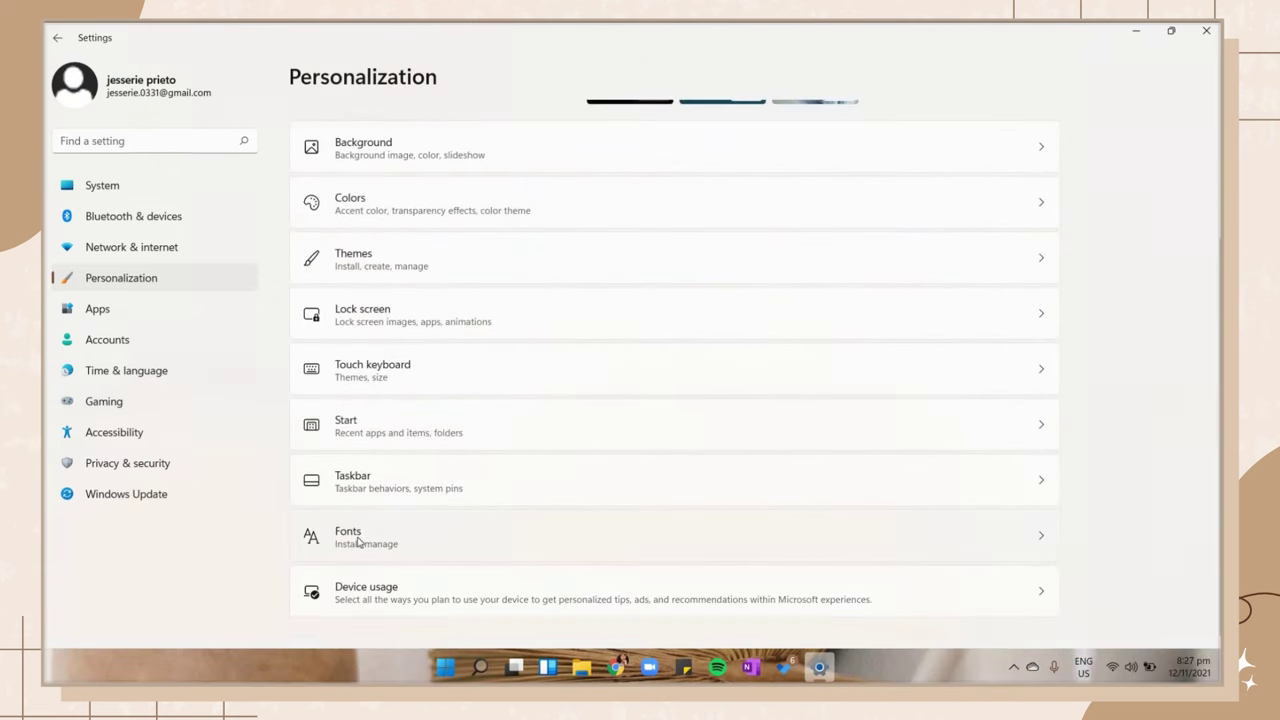
pyautogui.click(393, 540)
pyautogui.scroll(-3, 380, 383)
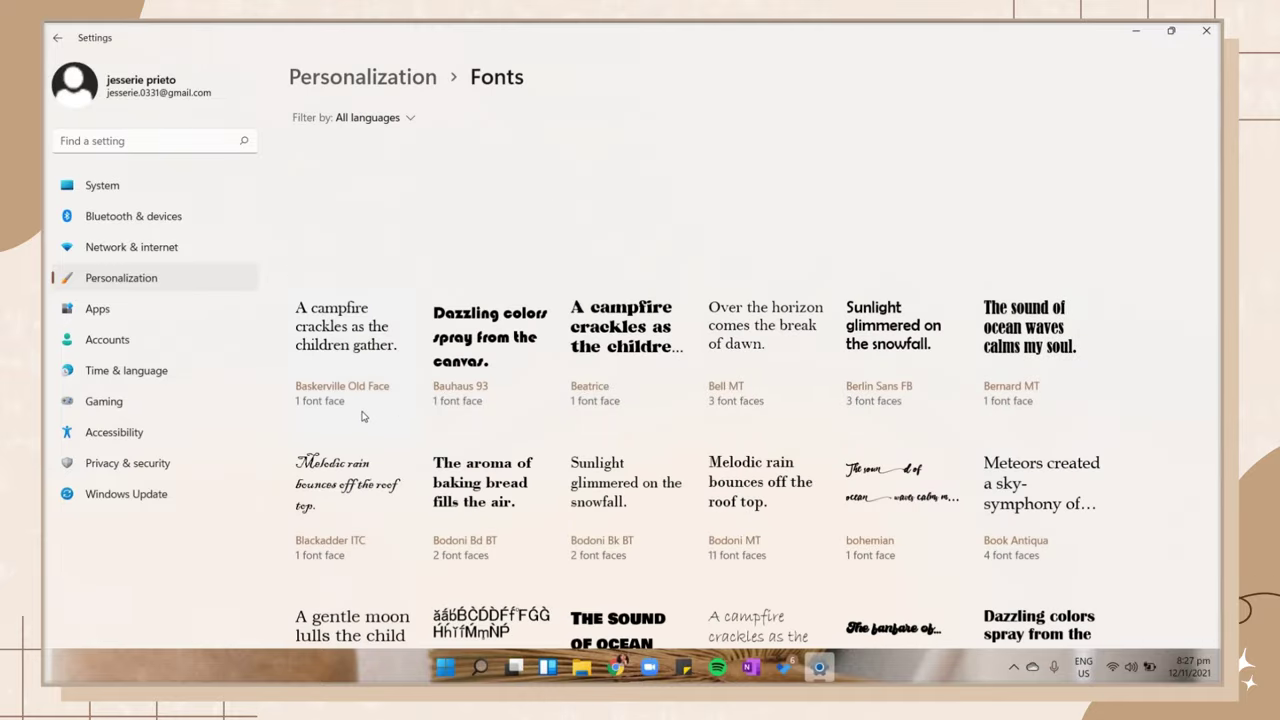
pyautogui.scroll(-6, 363, 416)
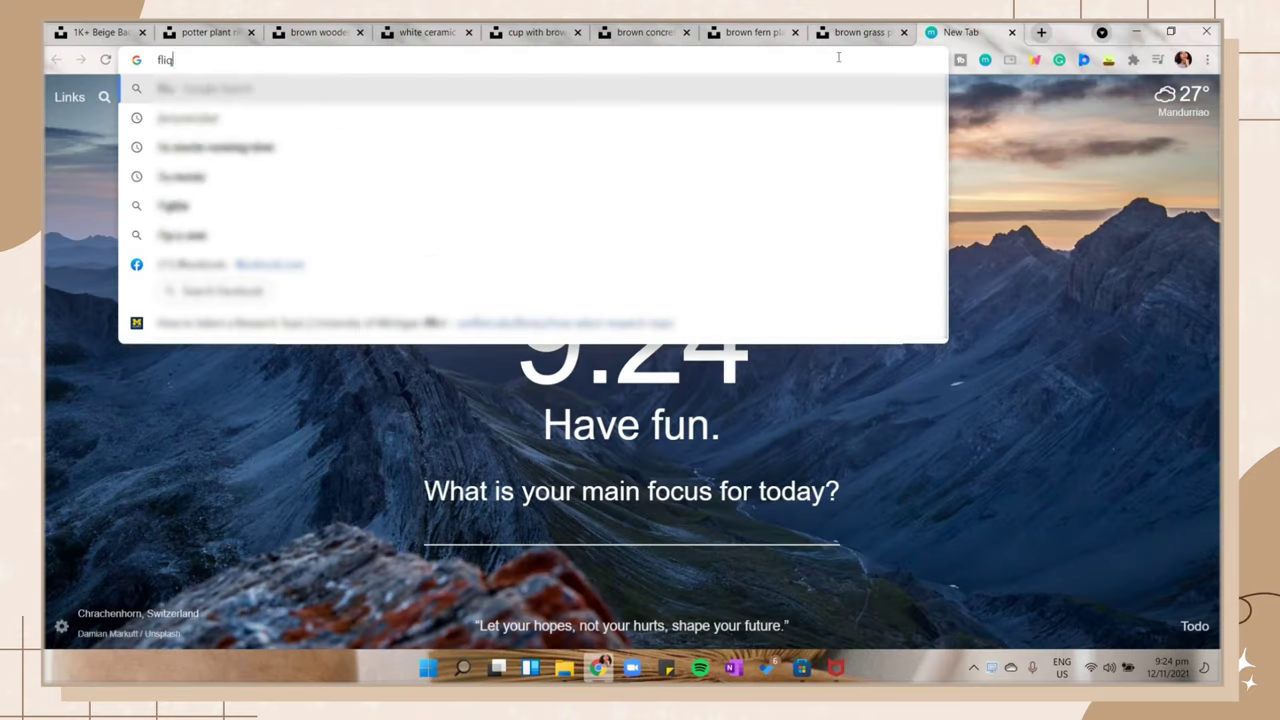
# Step: Download the free Windows version of the Fliqlo screensaver from fliqlo.com in the browser and open FliqloScr.zip
pyautogui.click(680, 118)
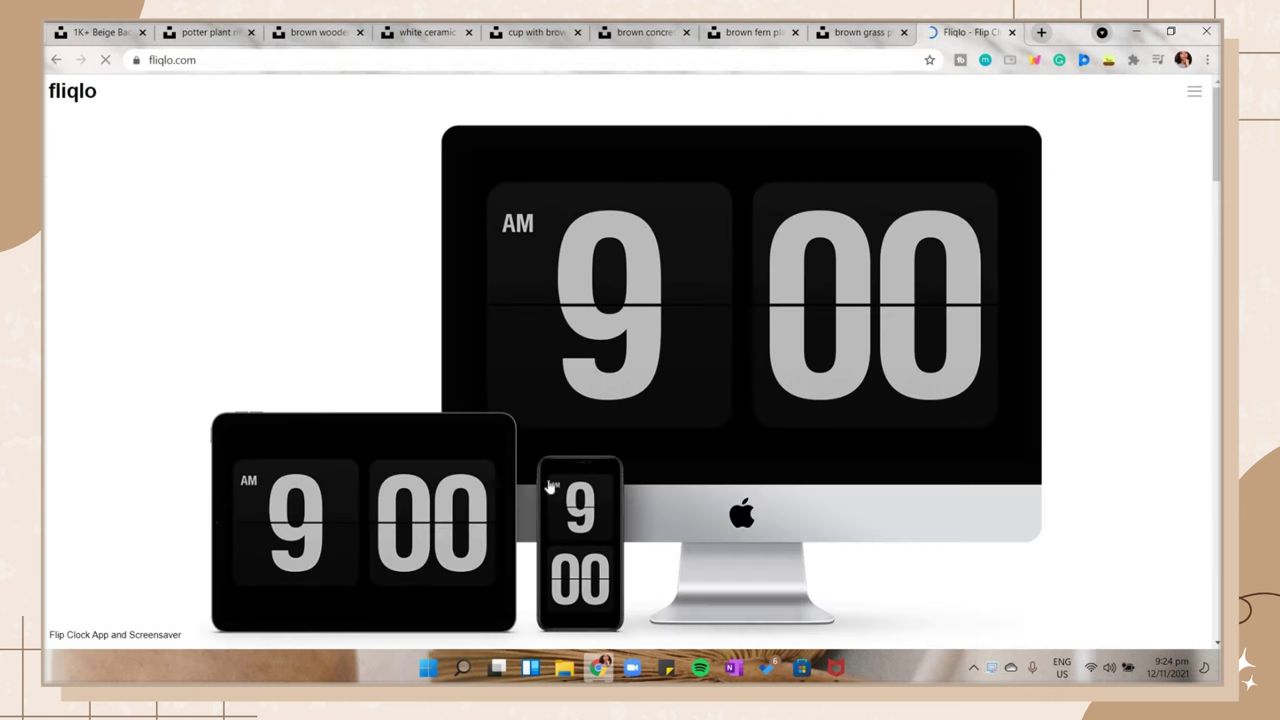
pyautogui.click(1017, 402)
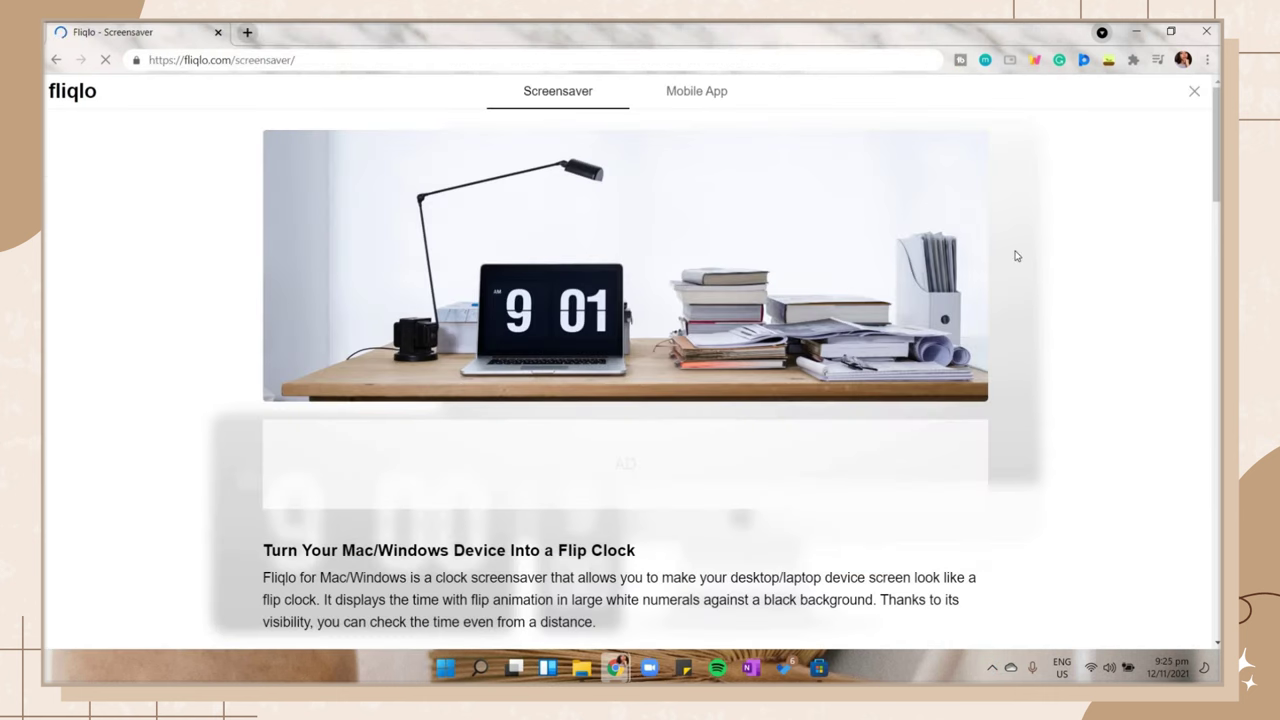
pyautogui.scroll(-2, 1017, 256)
pyautogui.scroll(-3, 1017, 256)
pyautogui.scroll(-1, 960, 252)
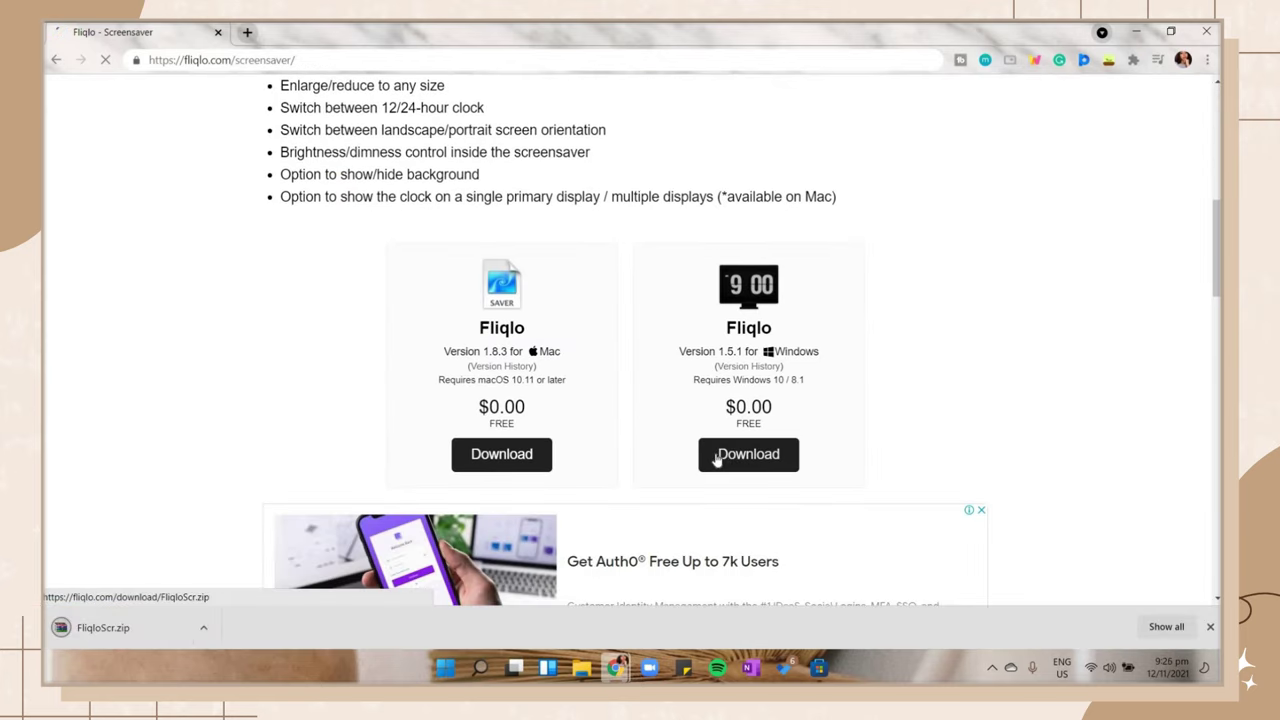
pyautogui.click(110, 627)
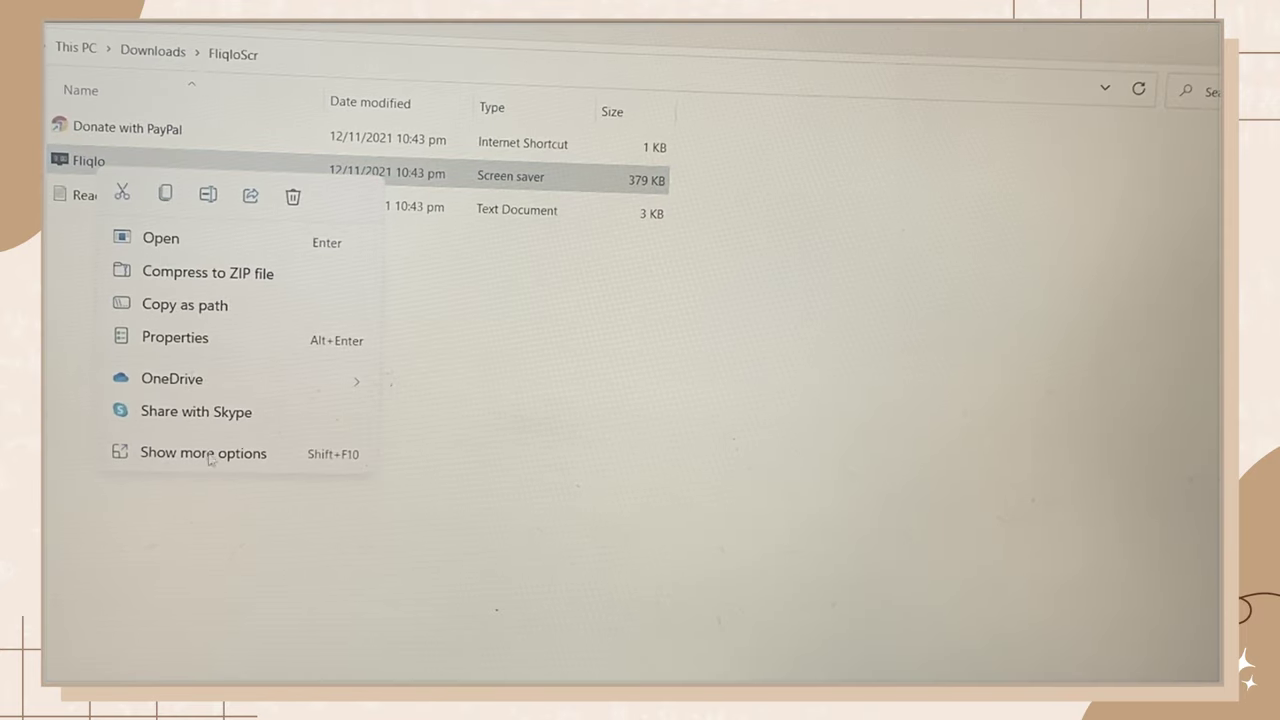
# Step: Configure the Fliqlo screensaver file, trying the 24h clock format, and confirm its settings with the 12h format
pyautogui.click(208, 455)
pyautogui.click(268, 263)
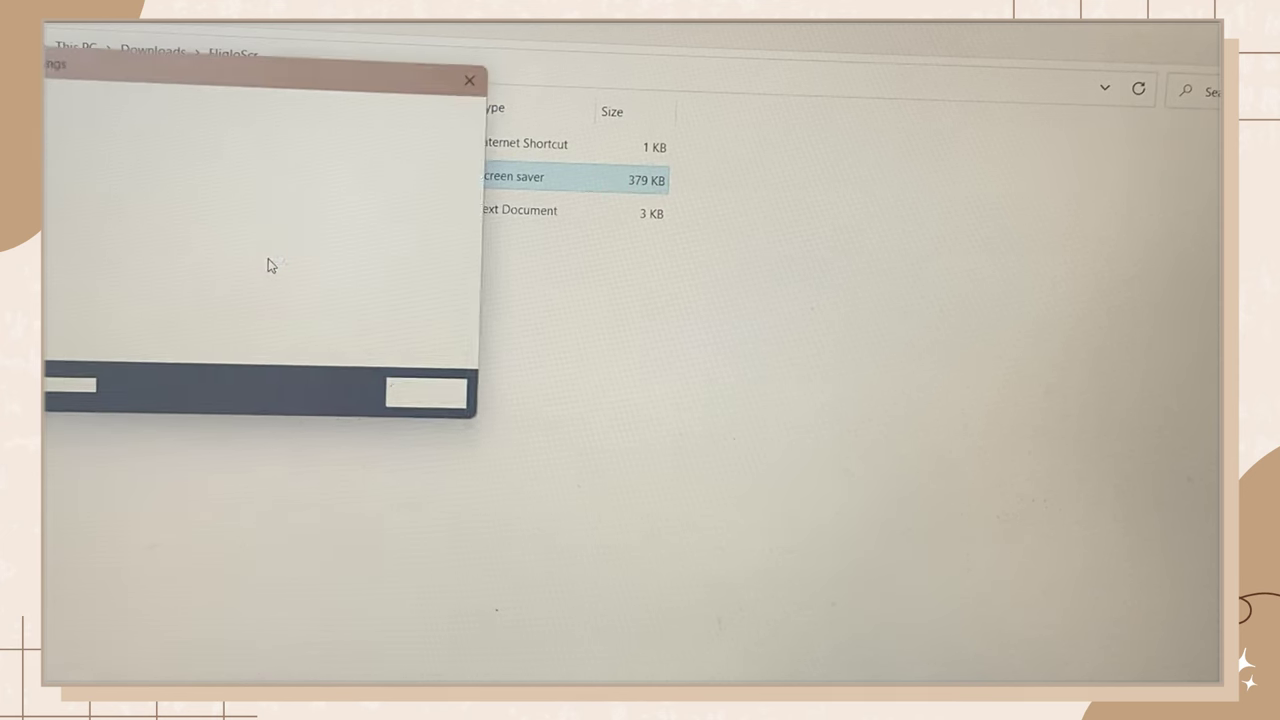
pyautogui.click(108, 333)
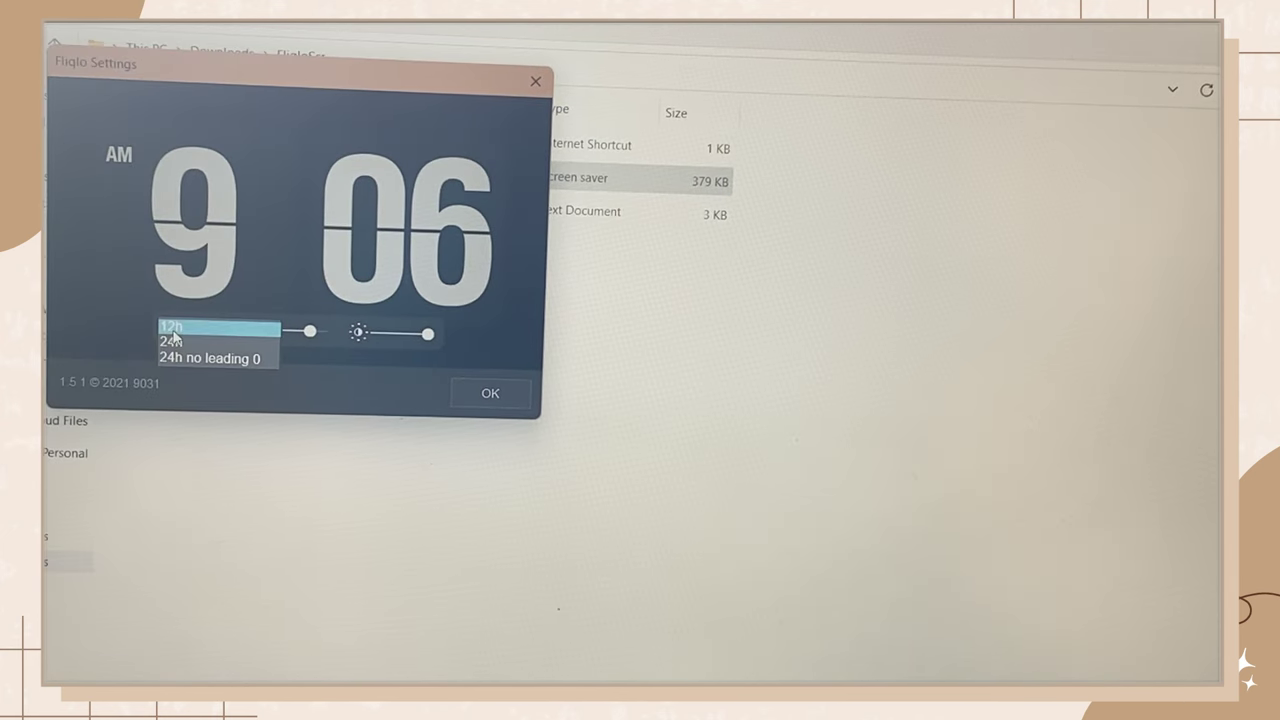
pyautogui.click(172, 341)
pyautogui.click(174, 332)
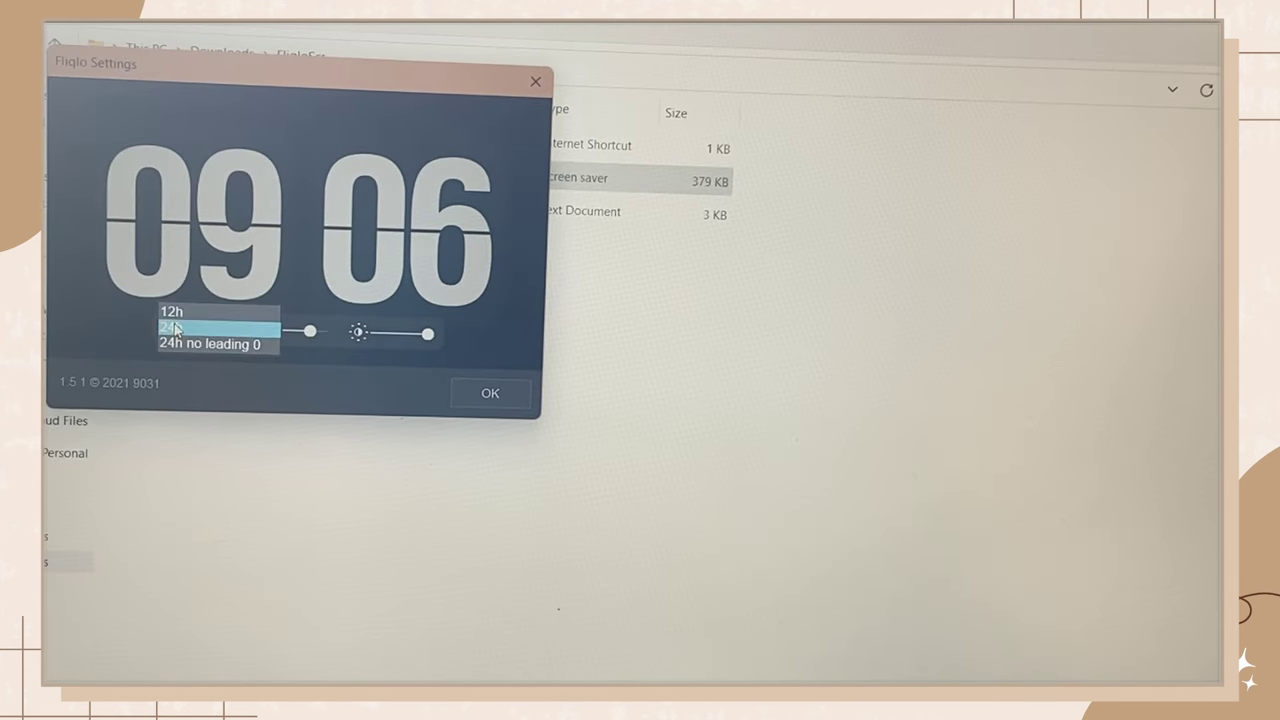
pyautogui.click(198, 308)
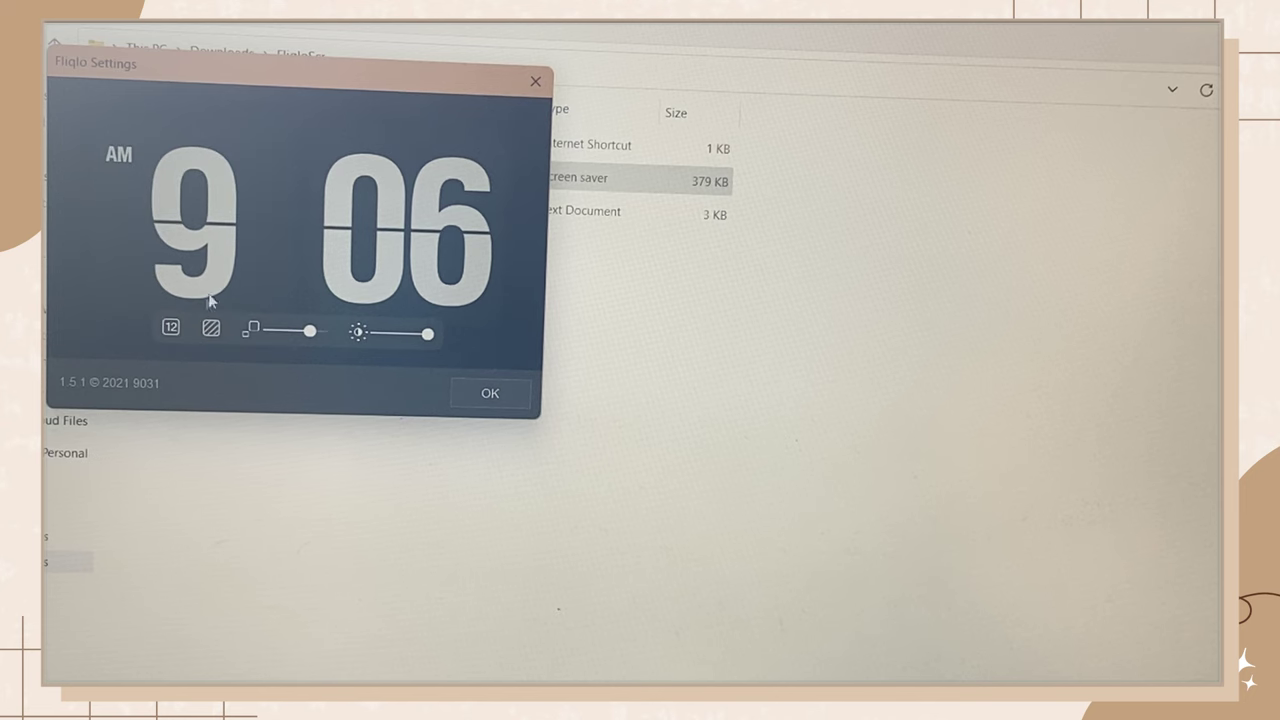
pyautogui.click(491, 393)
# Step: Install the Fliqlo screensaver from the FliqloScr folder and apply Fliqlo as the Windows screen saver
pyautogui.rightClick(436, 173)
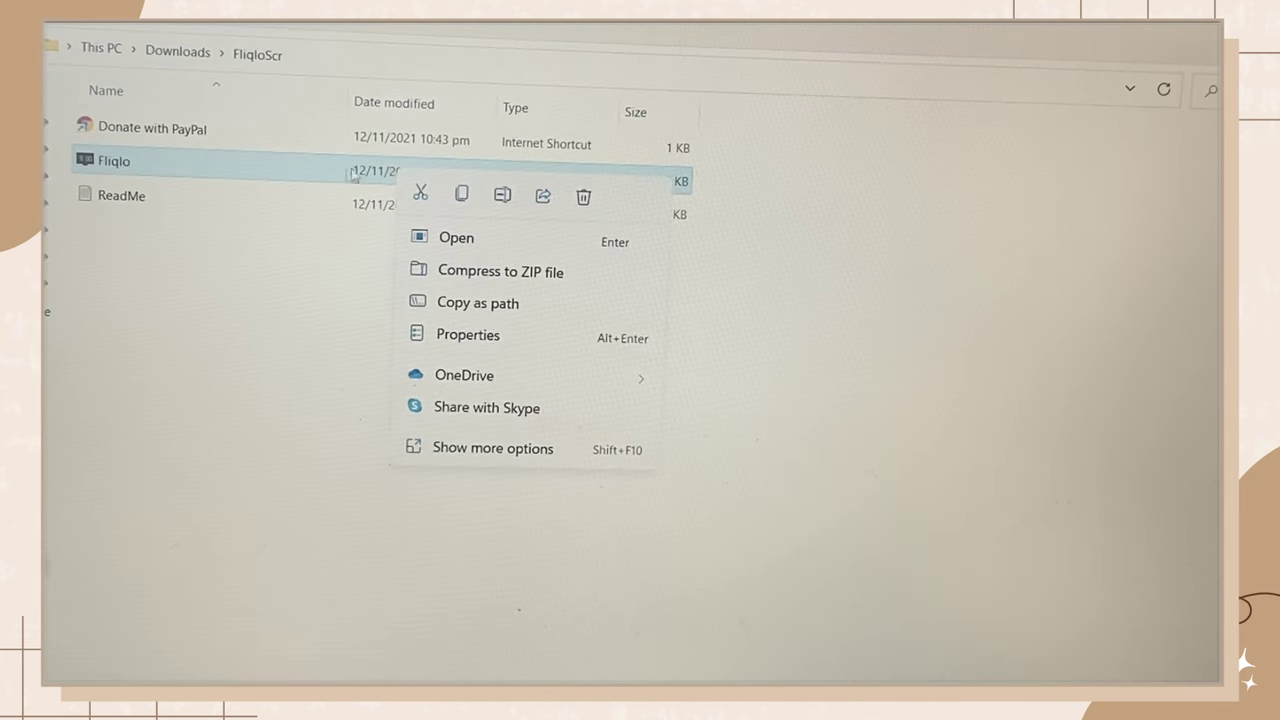
pyautogui.click(512, 448)
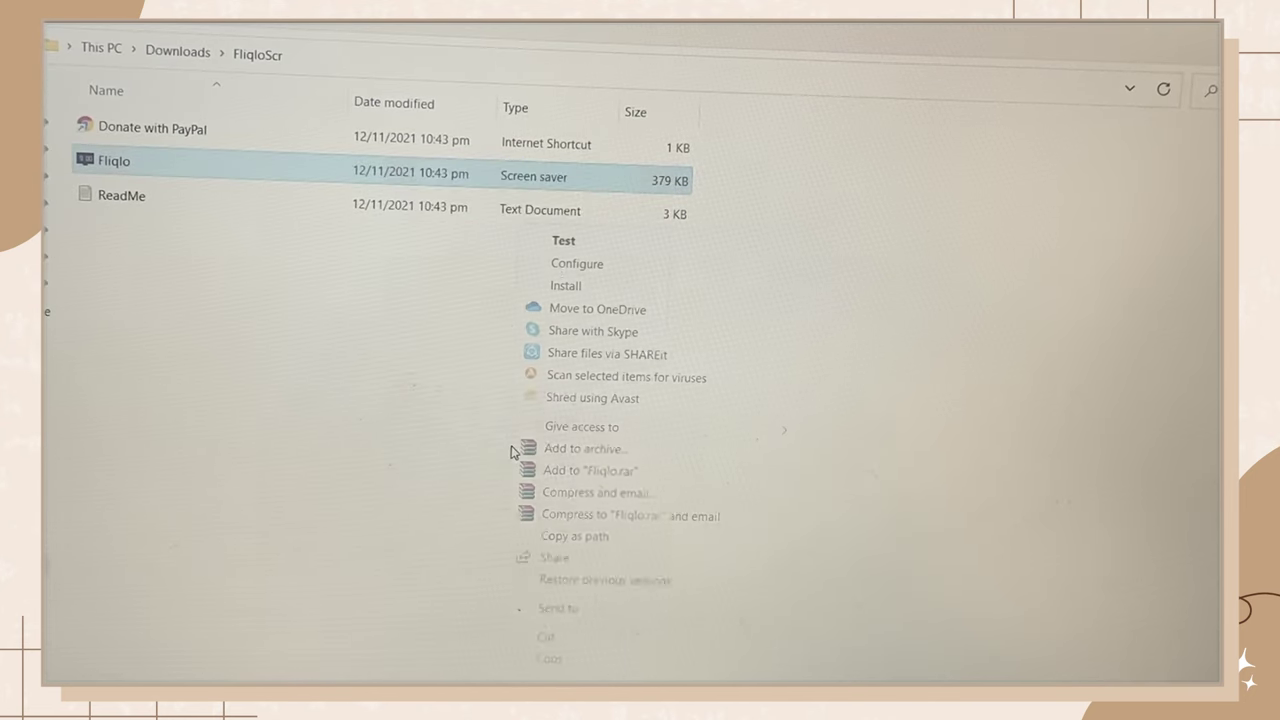
pyautogui.click(582, 287)
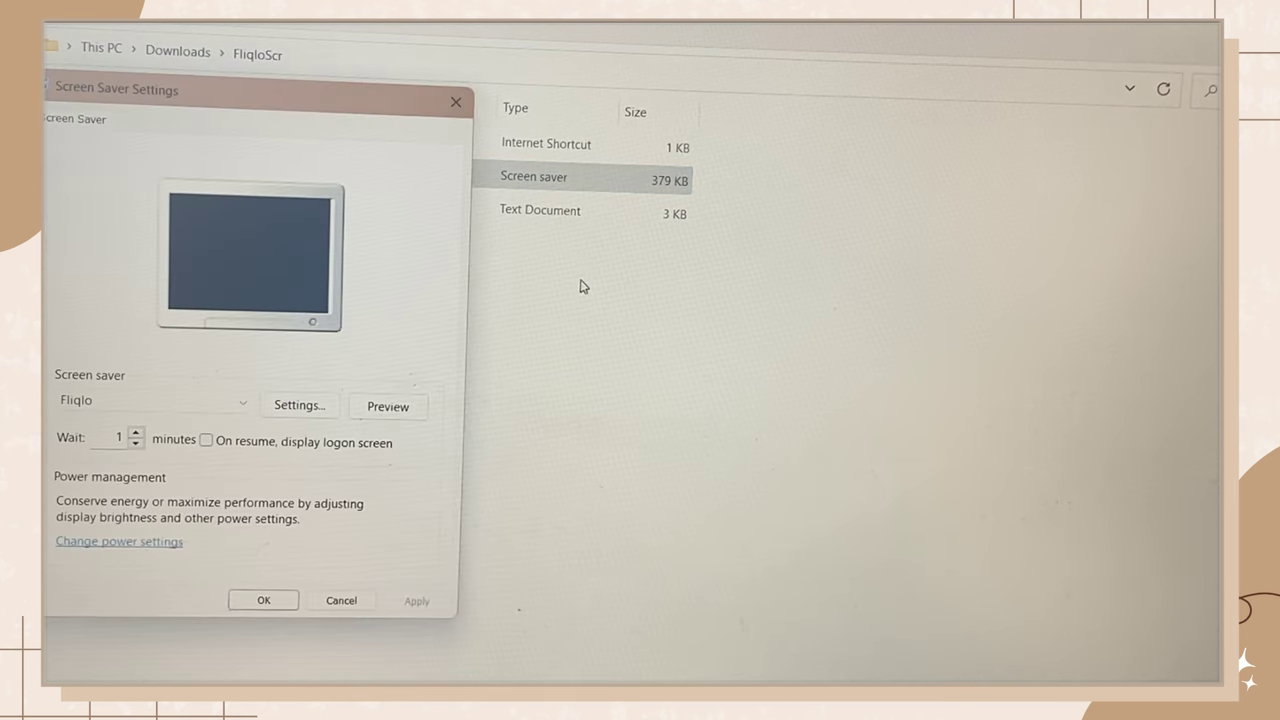
pyautogui.click(445, 428)
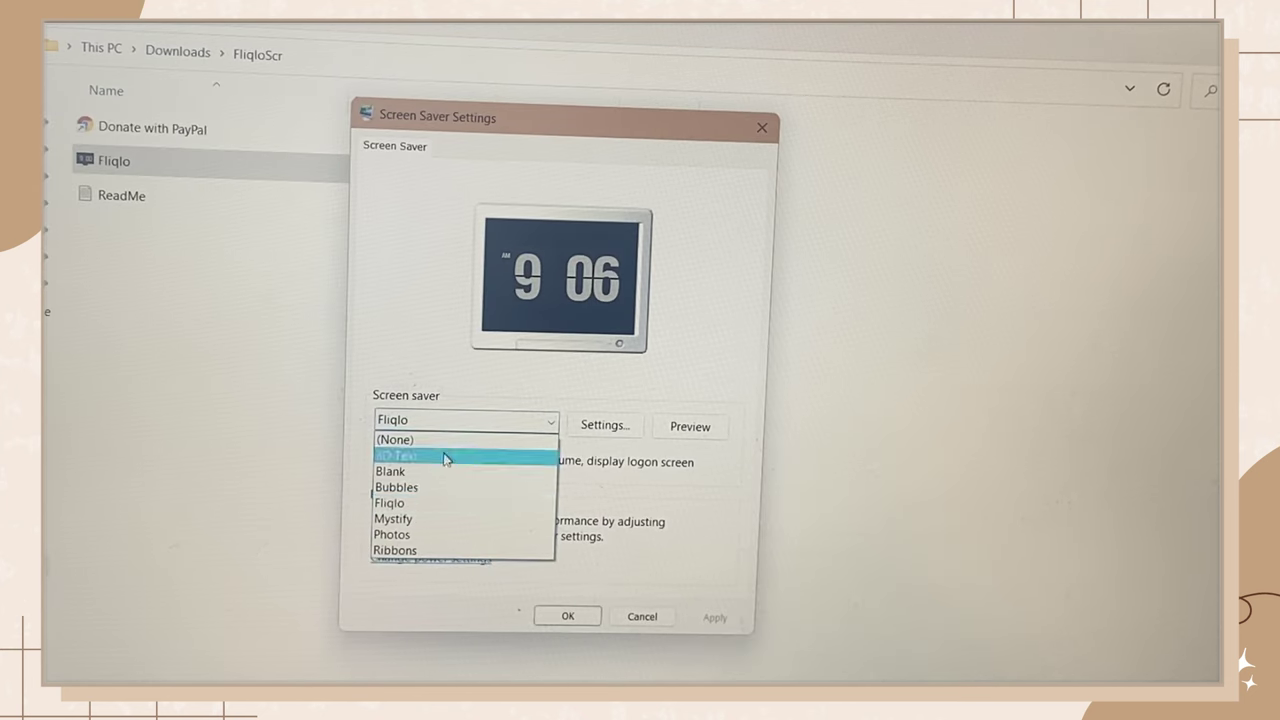
pyautogui.click(425, 503)
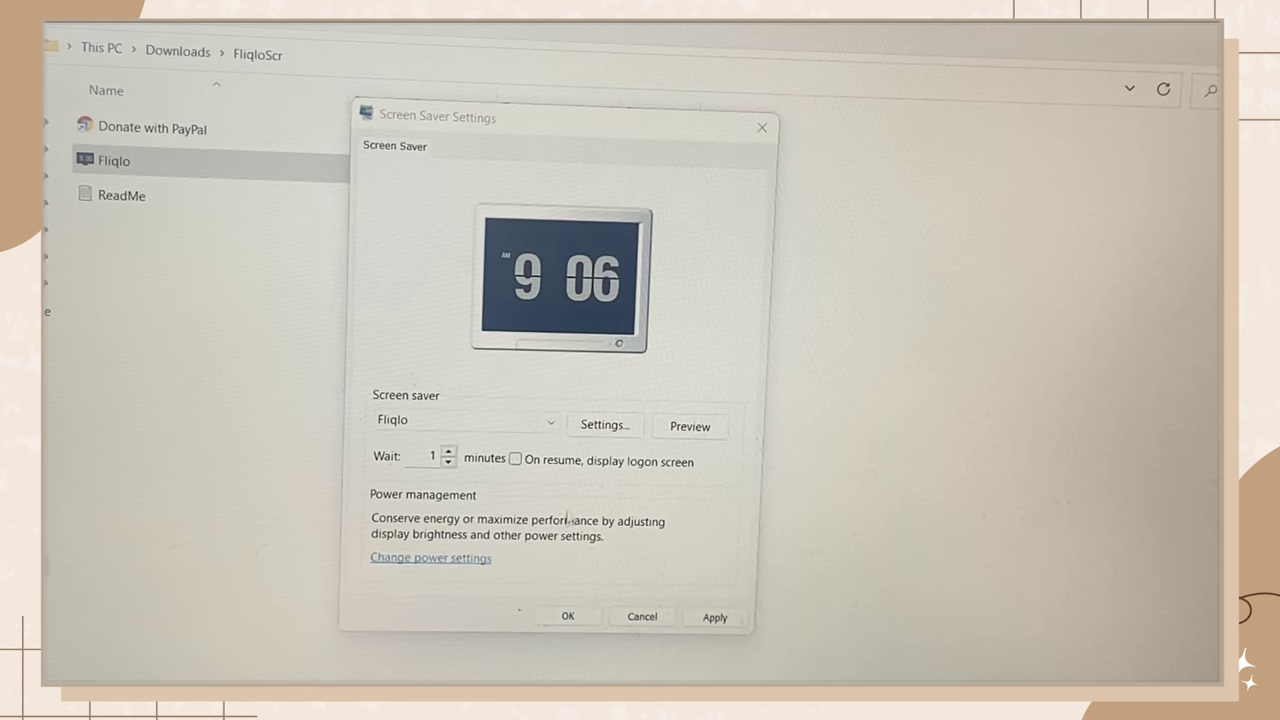
pyautogui.click(566, 616)
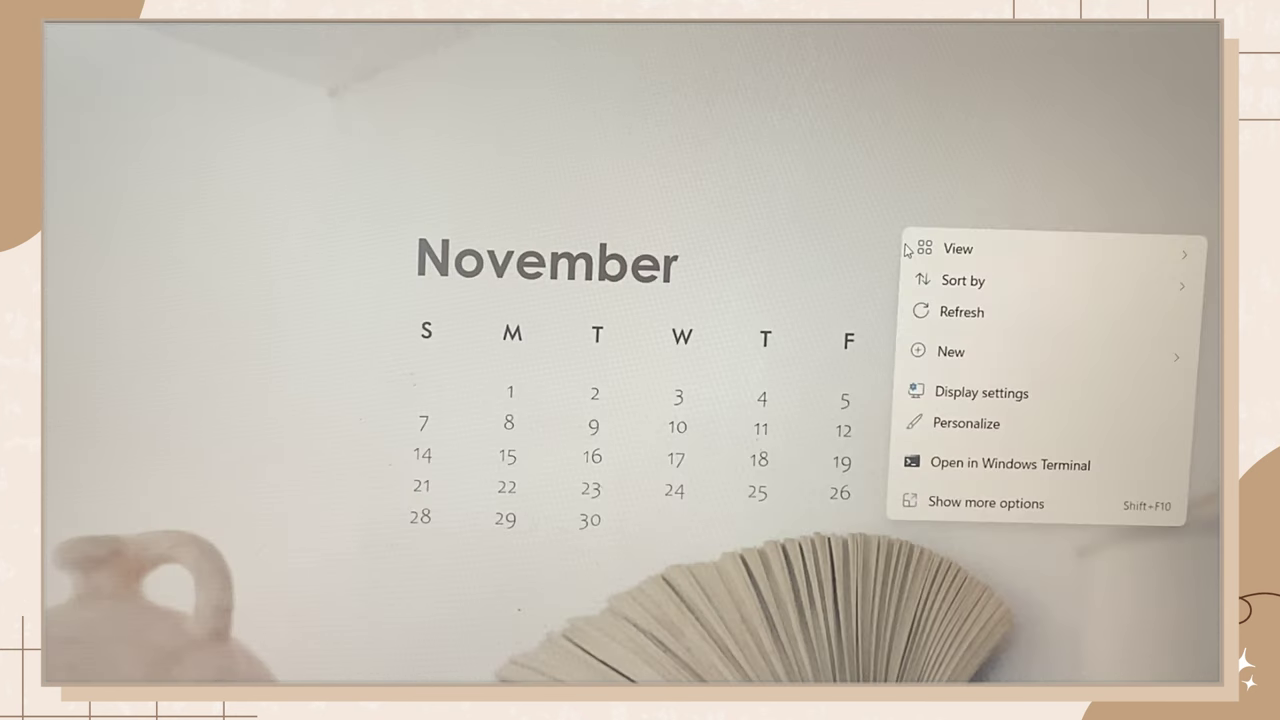